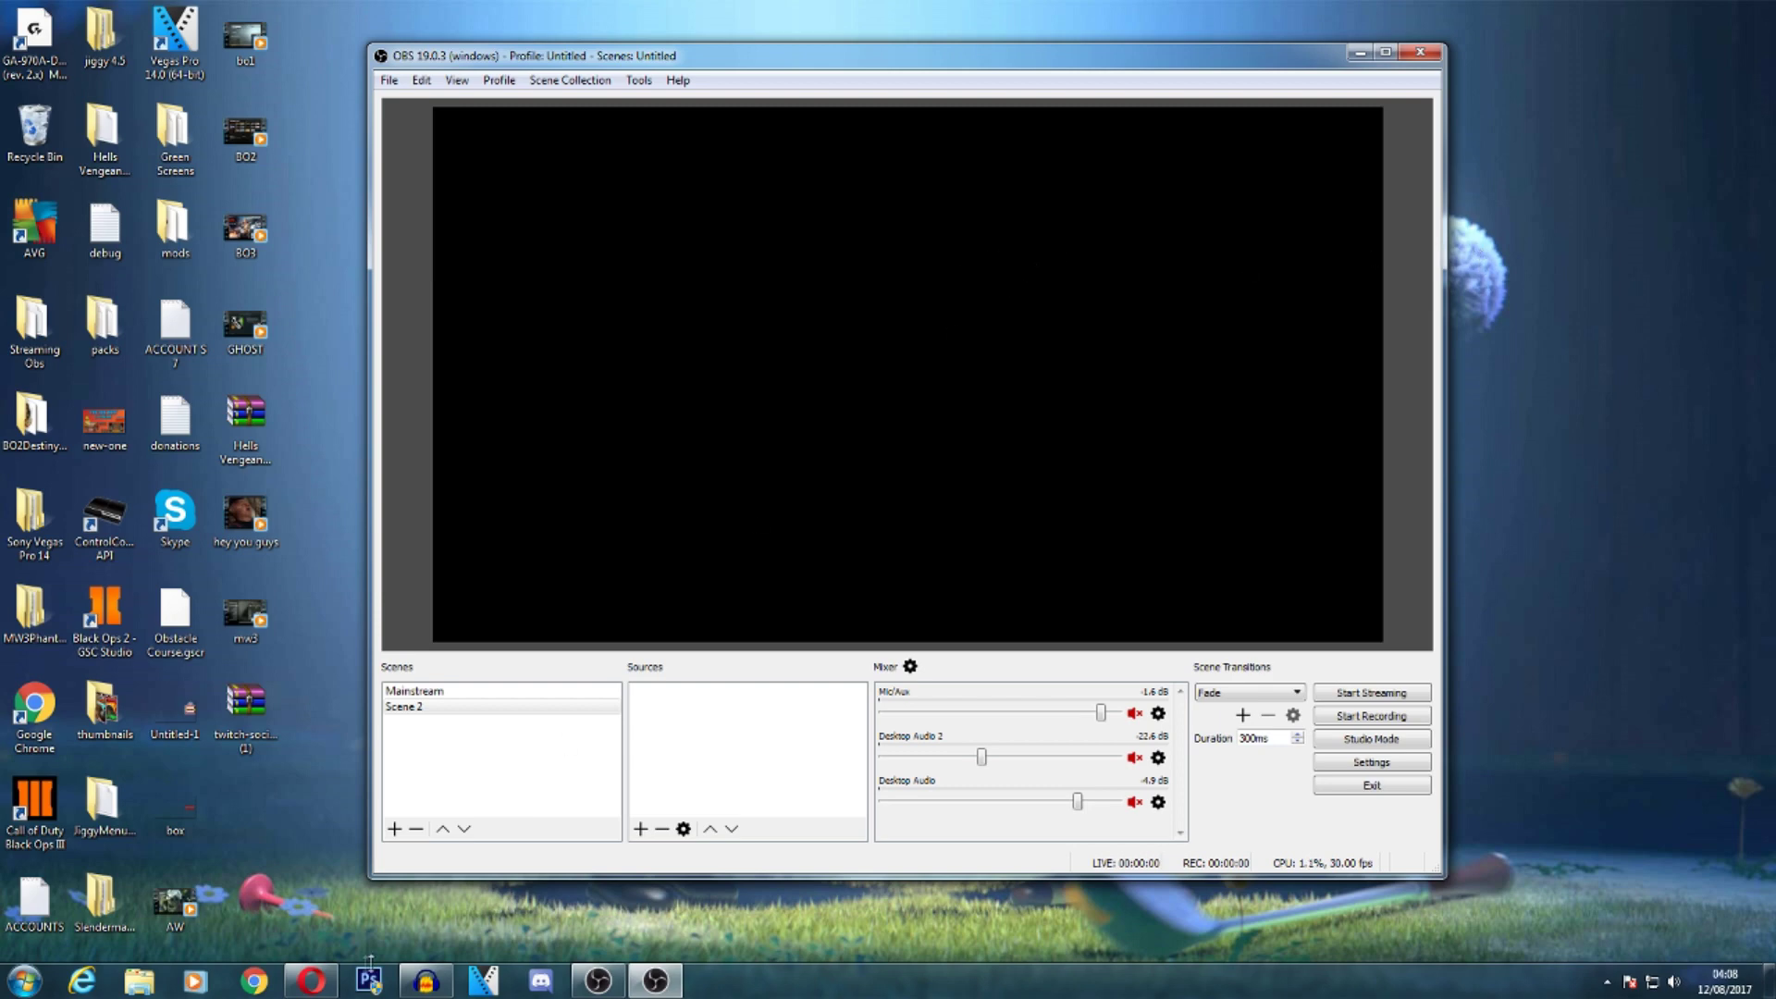
- Return to OBS and add a new scene named 'stream'
click(311, 980)
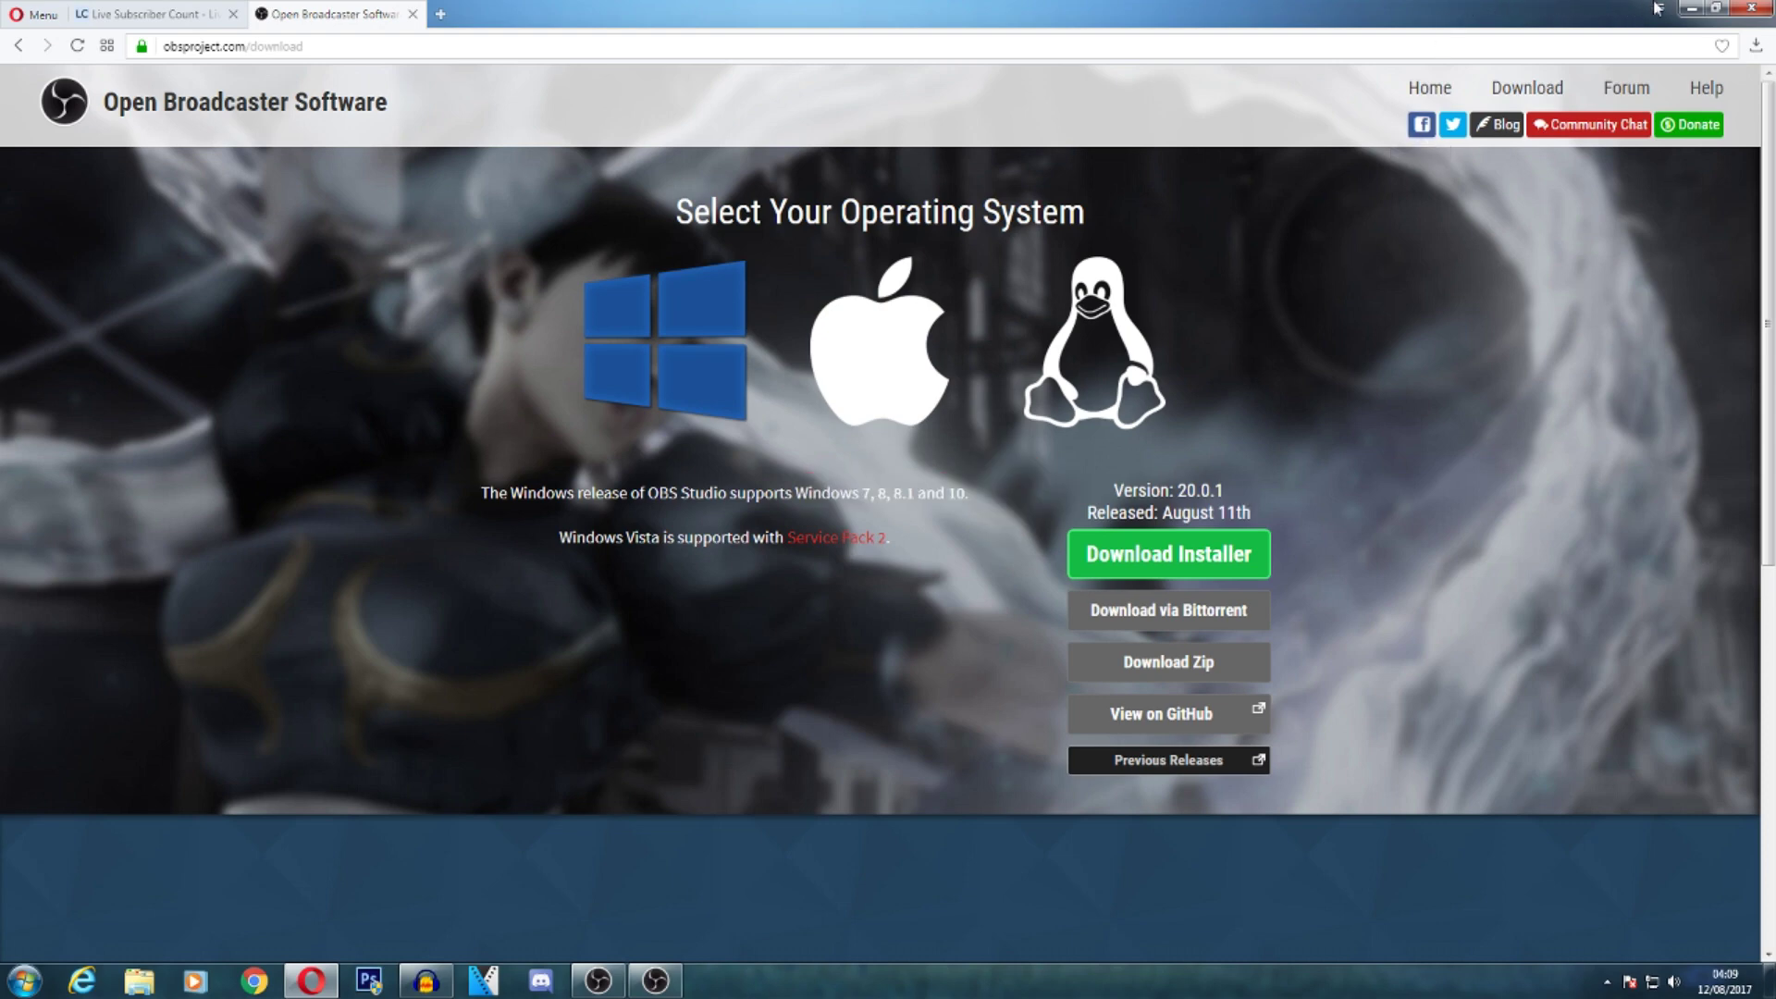
click(1690, 7)
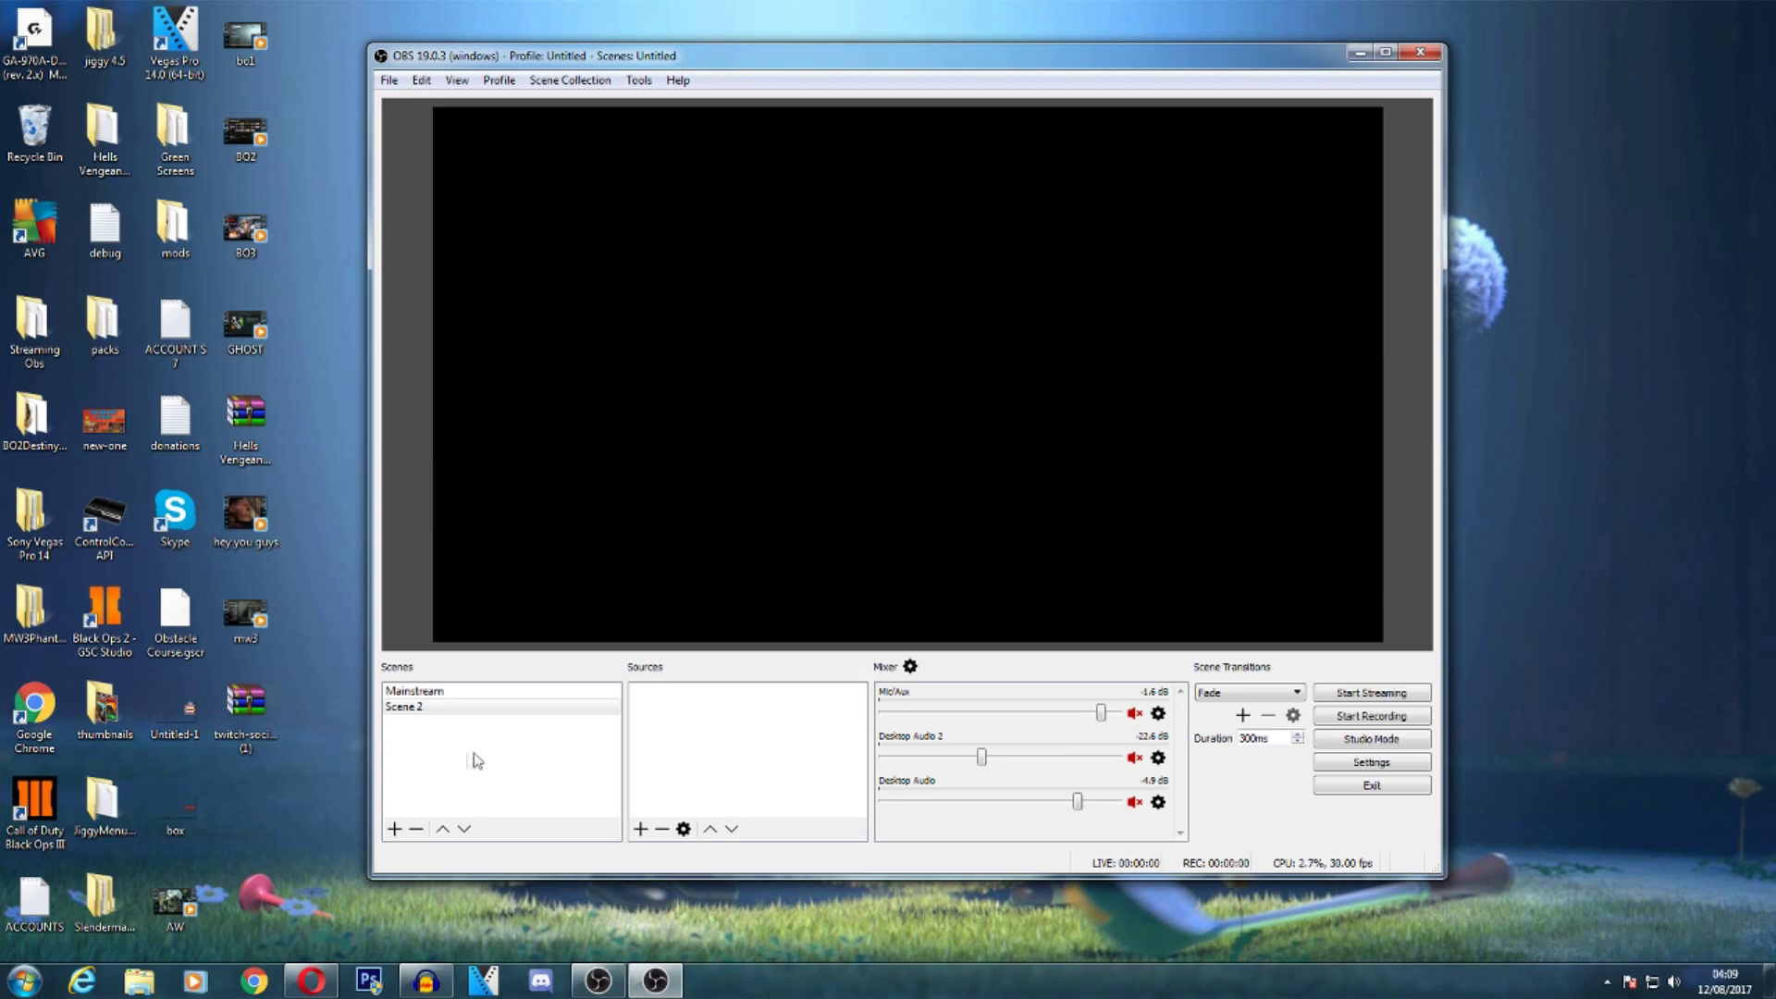
right_click(445, 722)
click(494, 732)
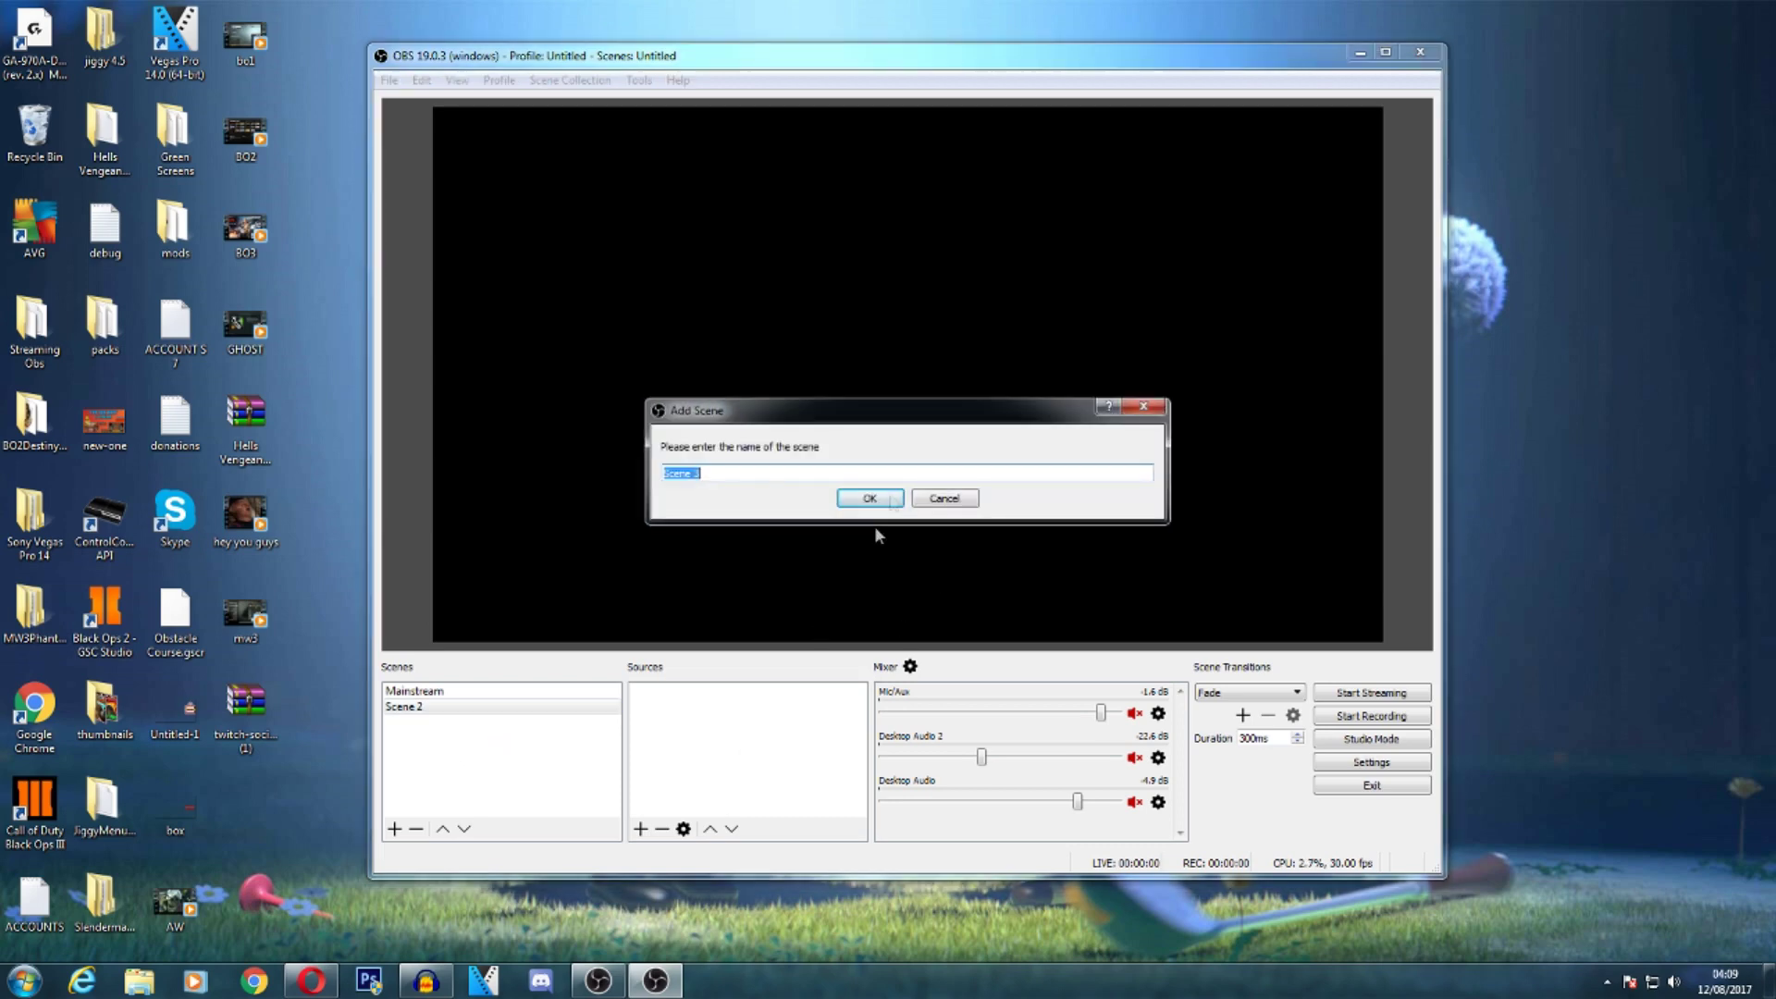
key(BackSpace)
text(stream)
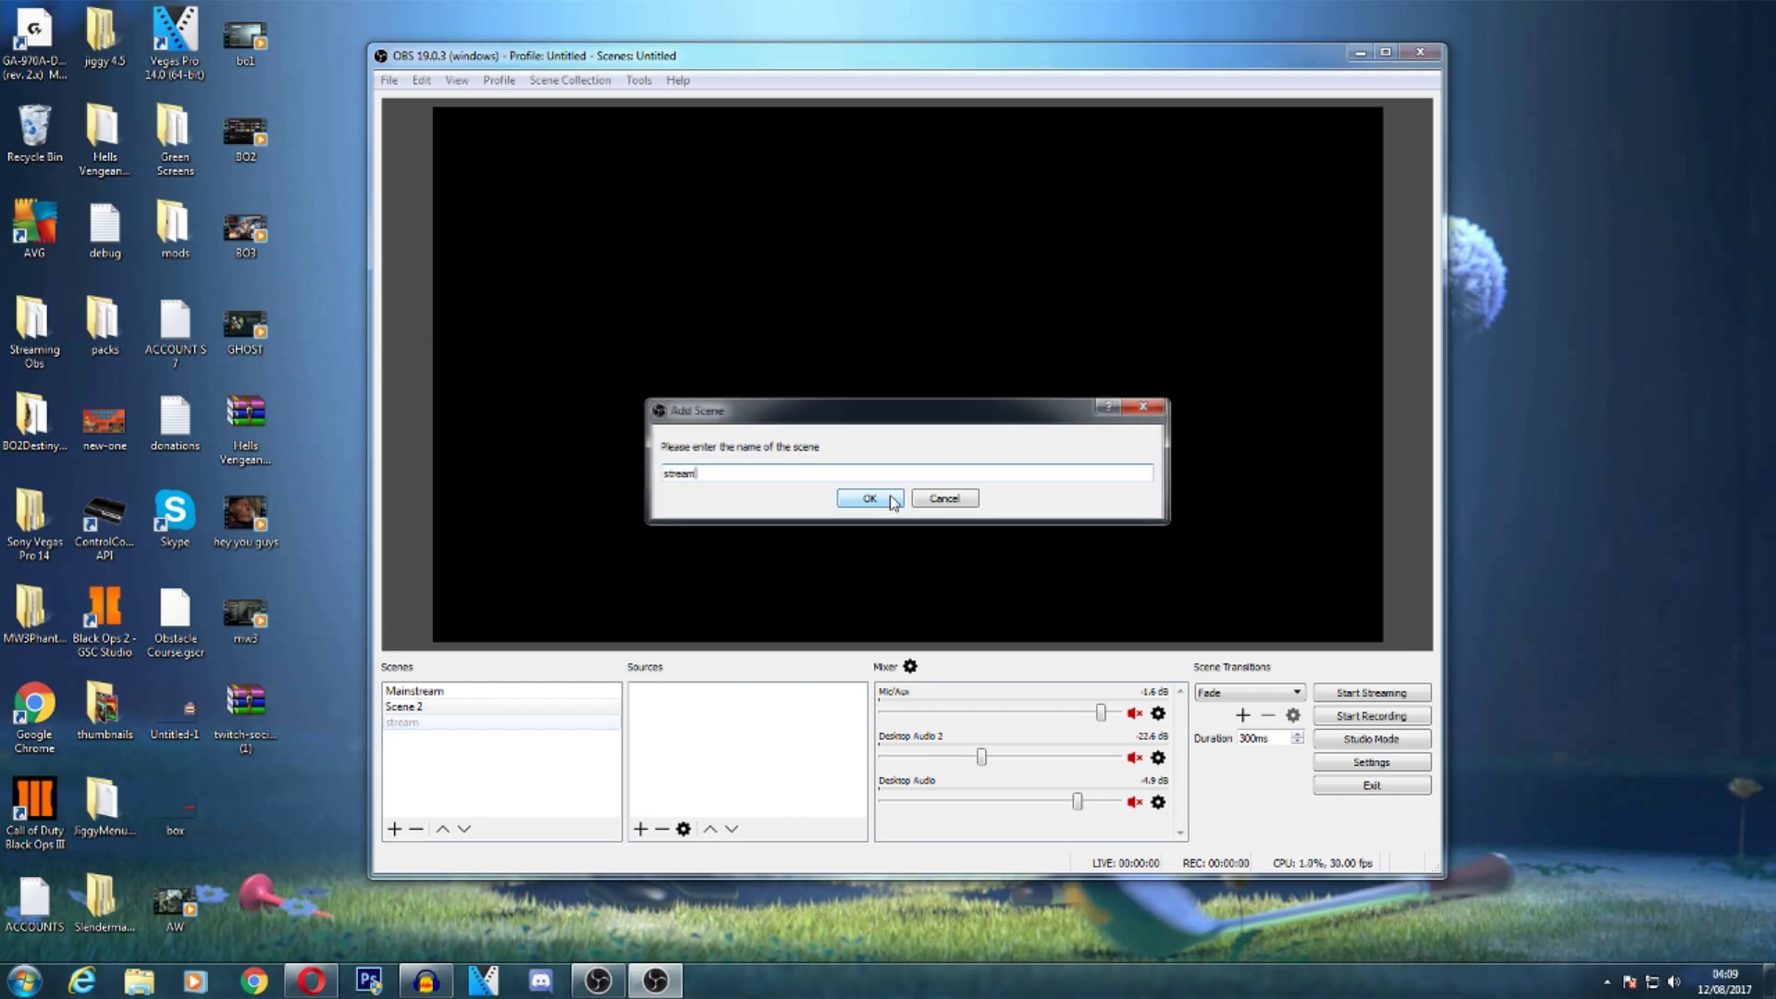
click(889, 497)
- Start adding an Image source to the stream scene
right_click(681, 715)
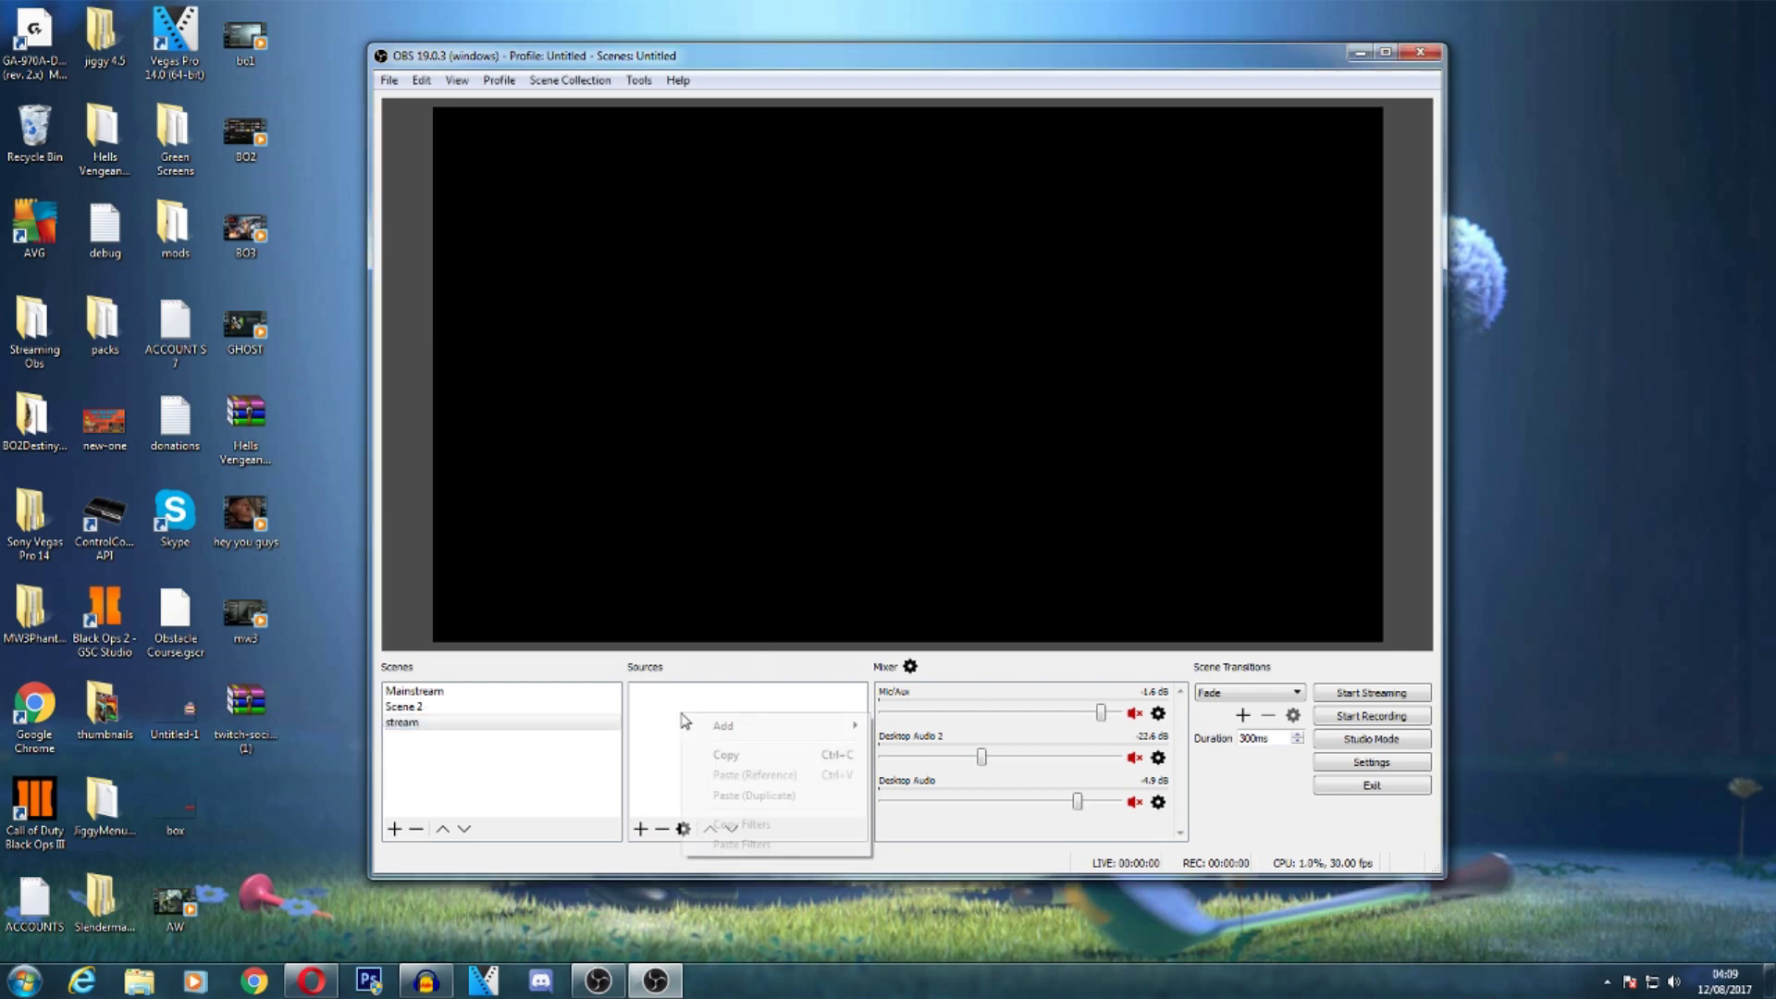
mouse_move(740, 735)
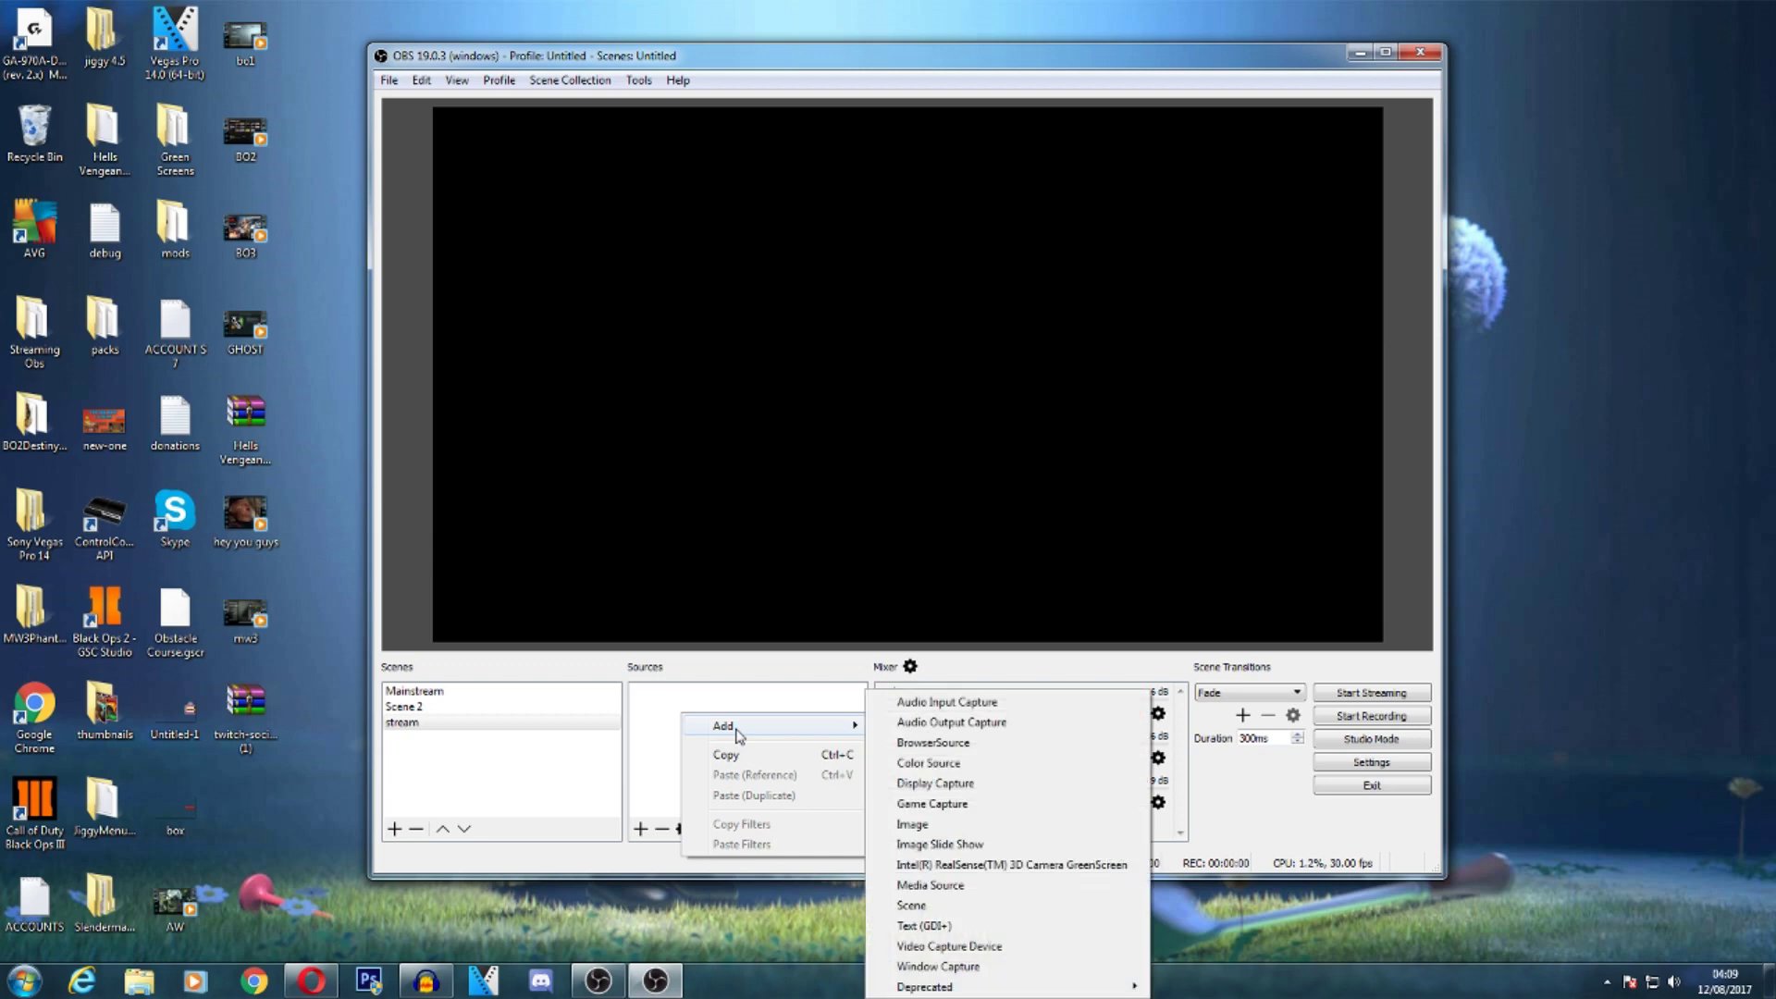
click(940, 831)
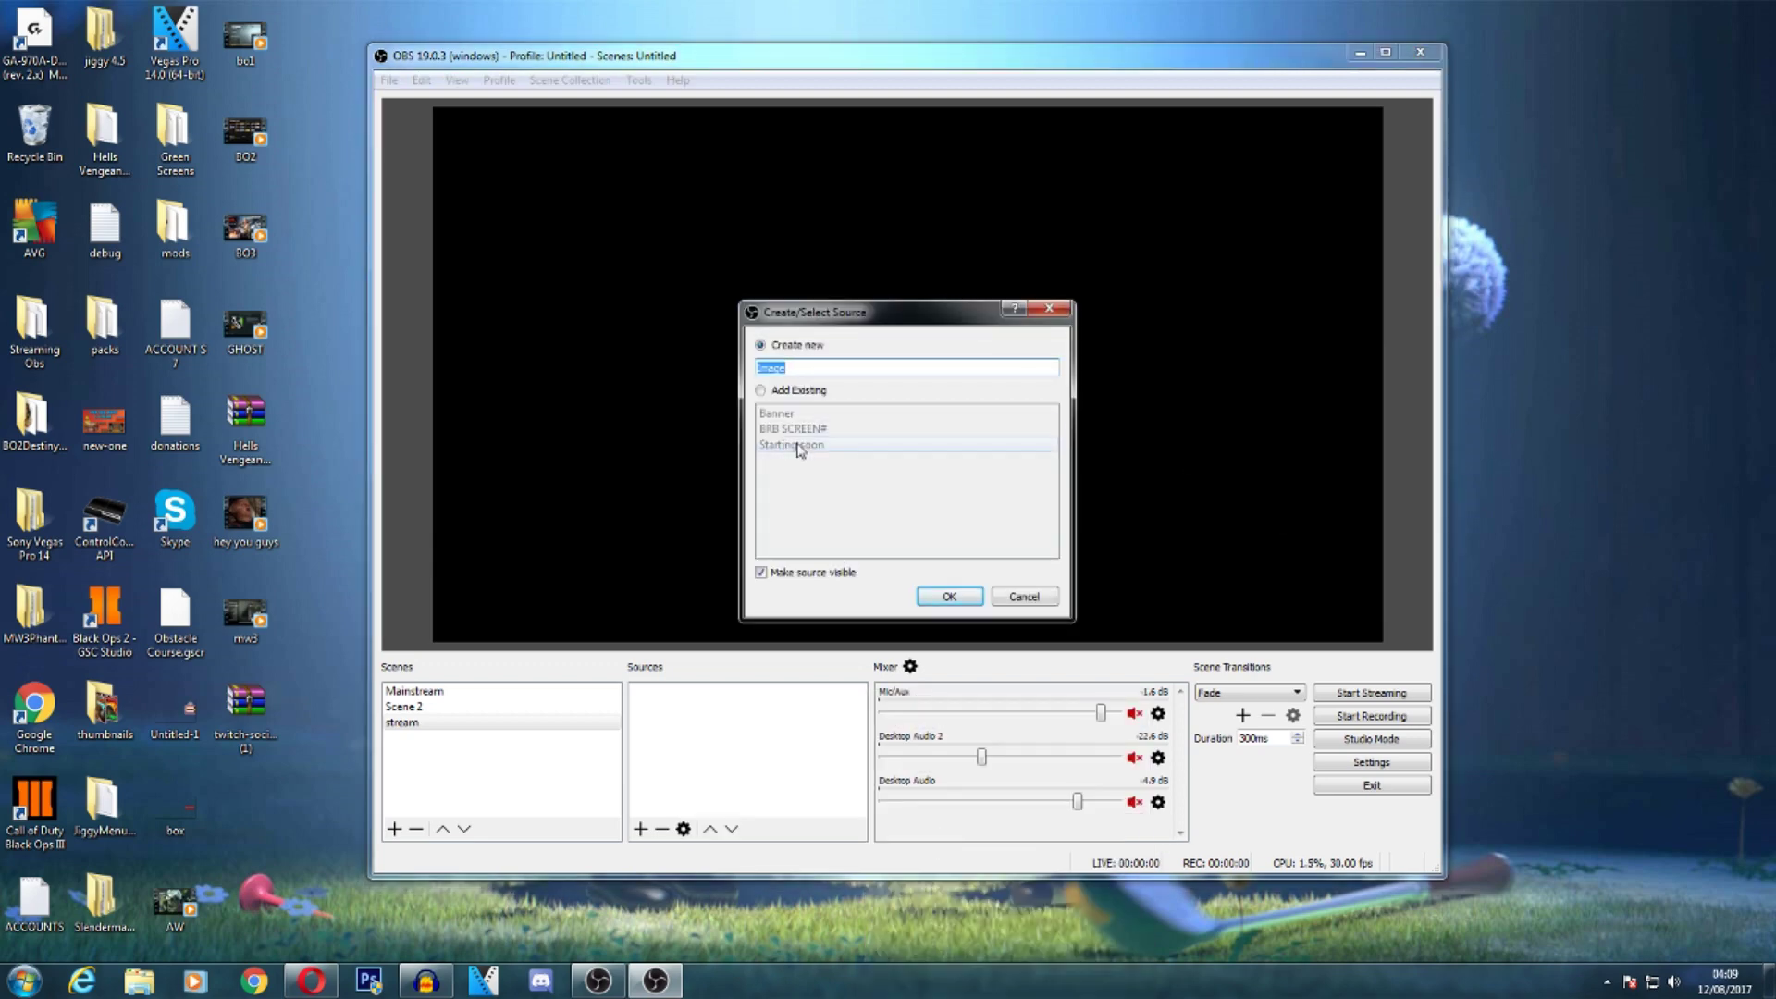
- Name the image source 'banner' and browse to the Desktop's Streaming Obs folder
key(BackSpace)
text(banner)
key(Return)
click(1189, 584)
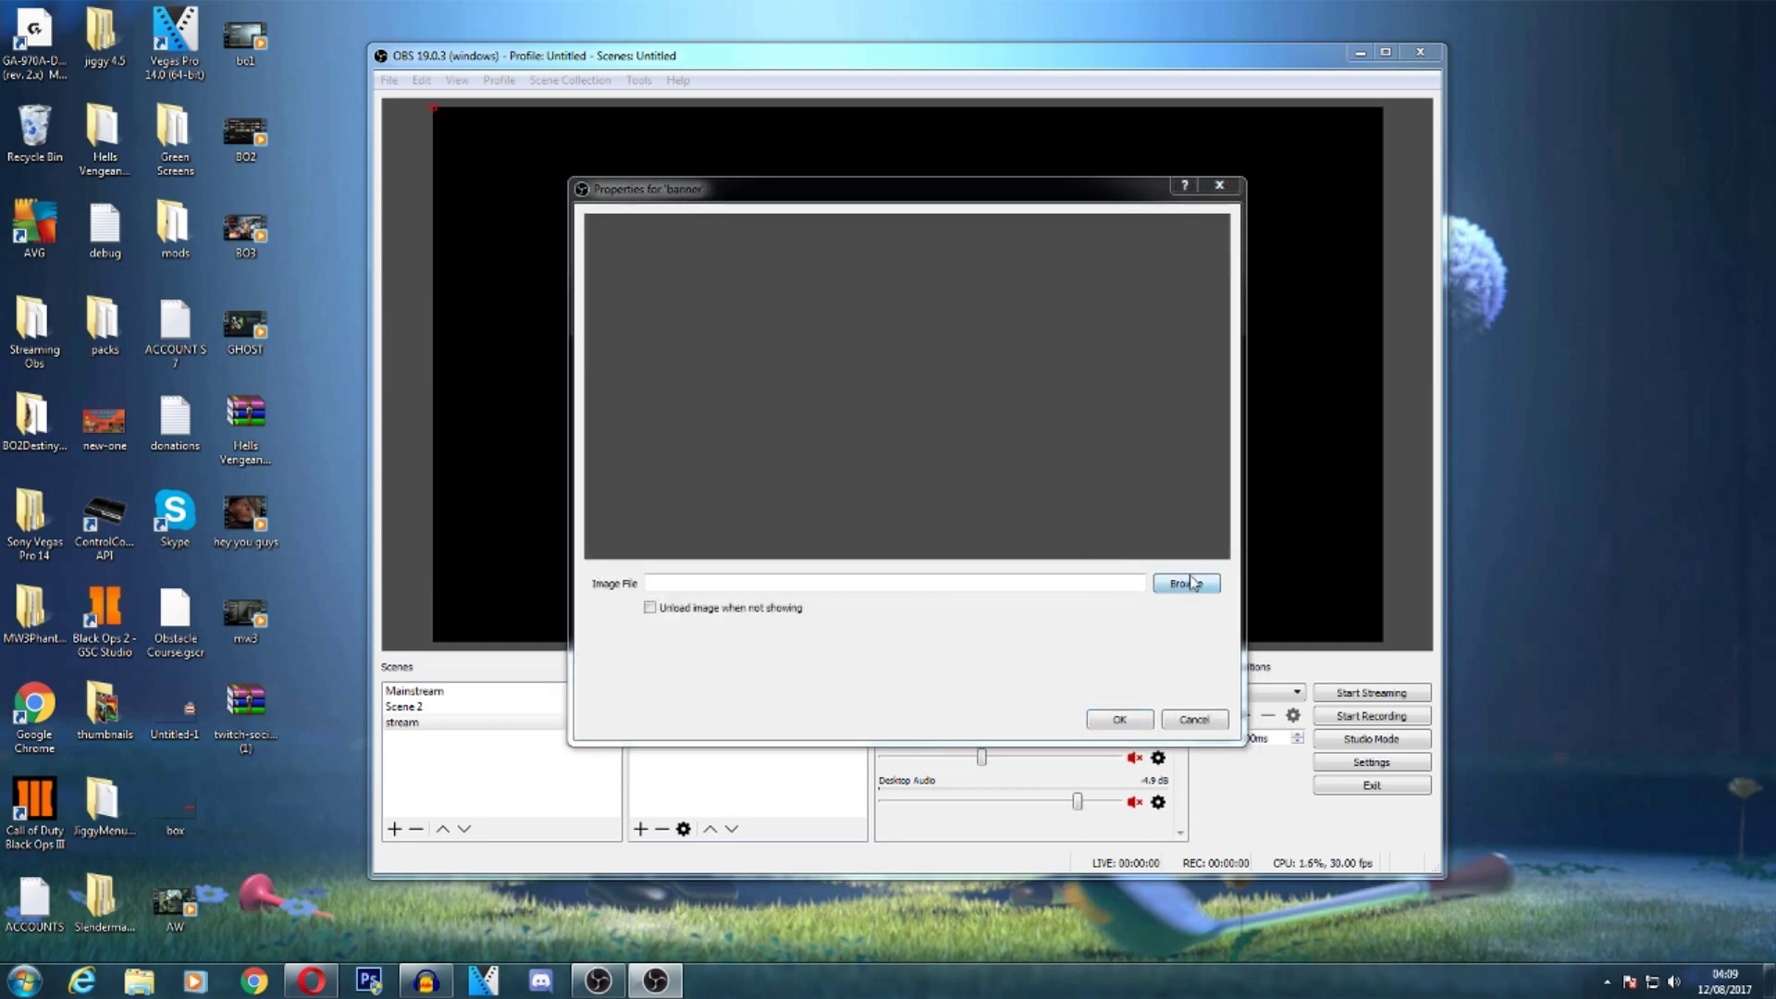
click(688, 332)
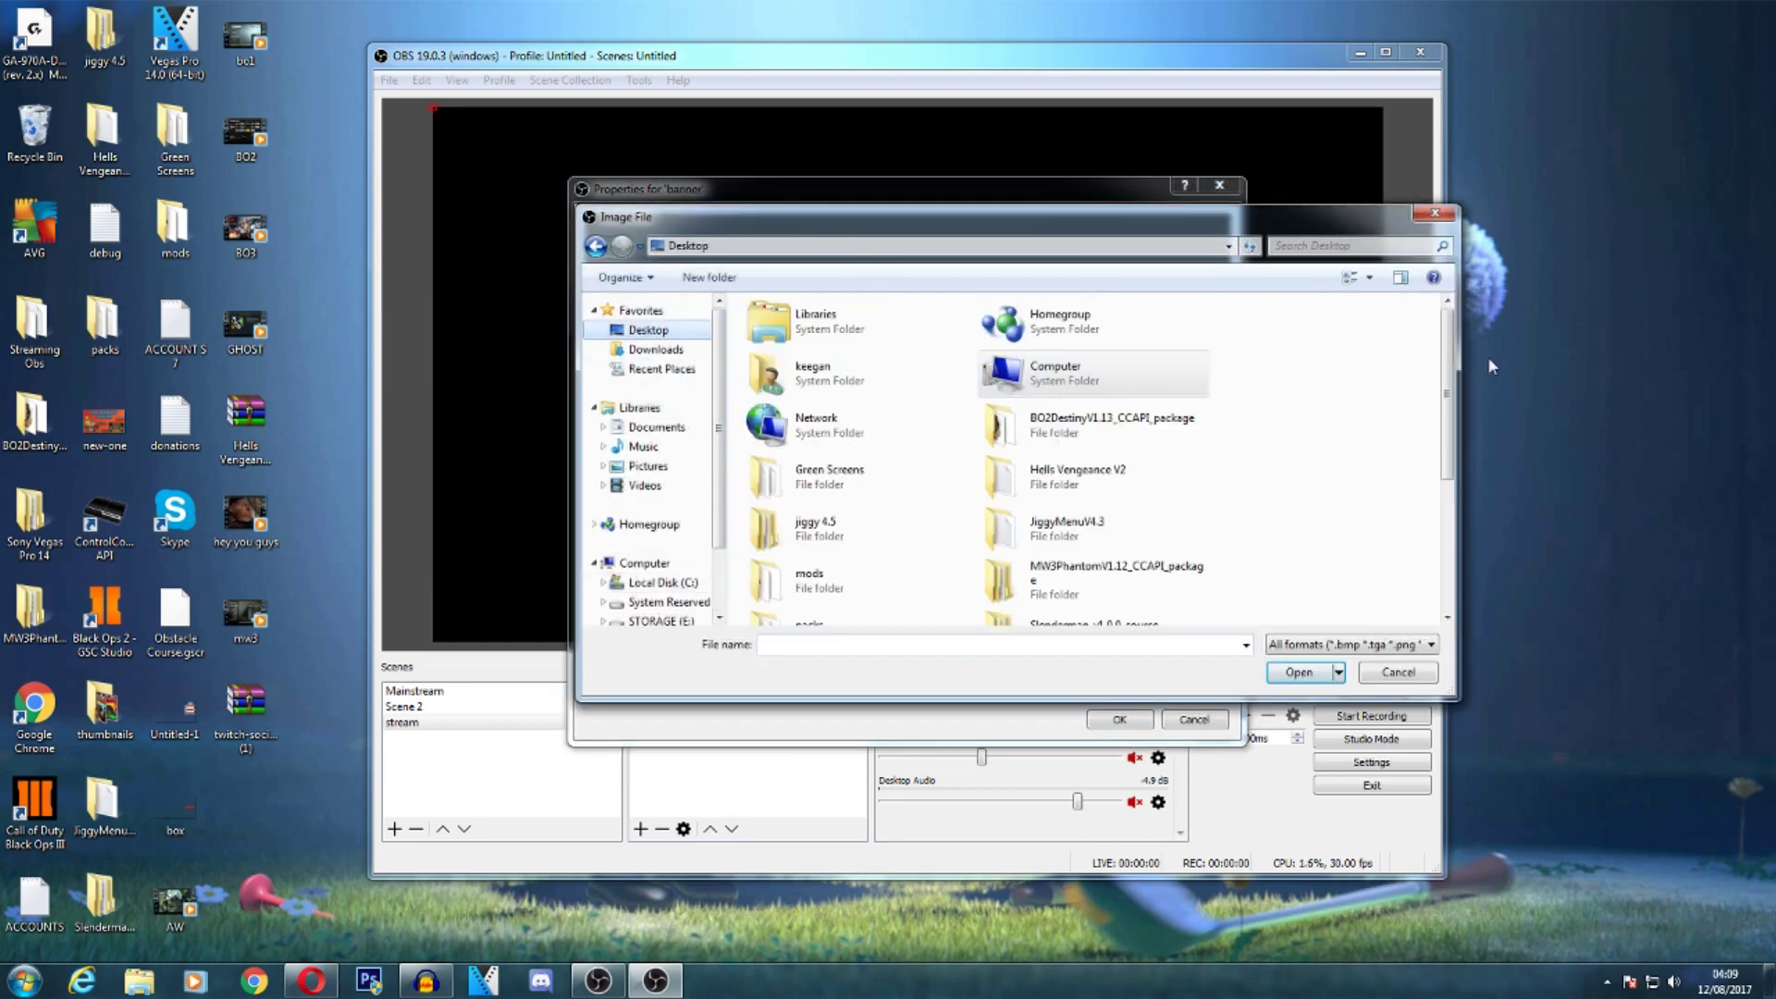
scroll(1460, 469, down, 5)
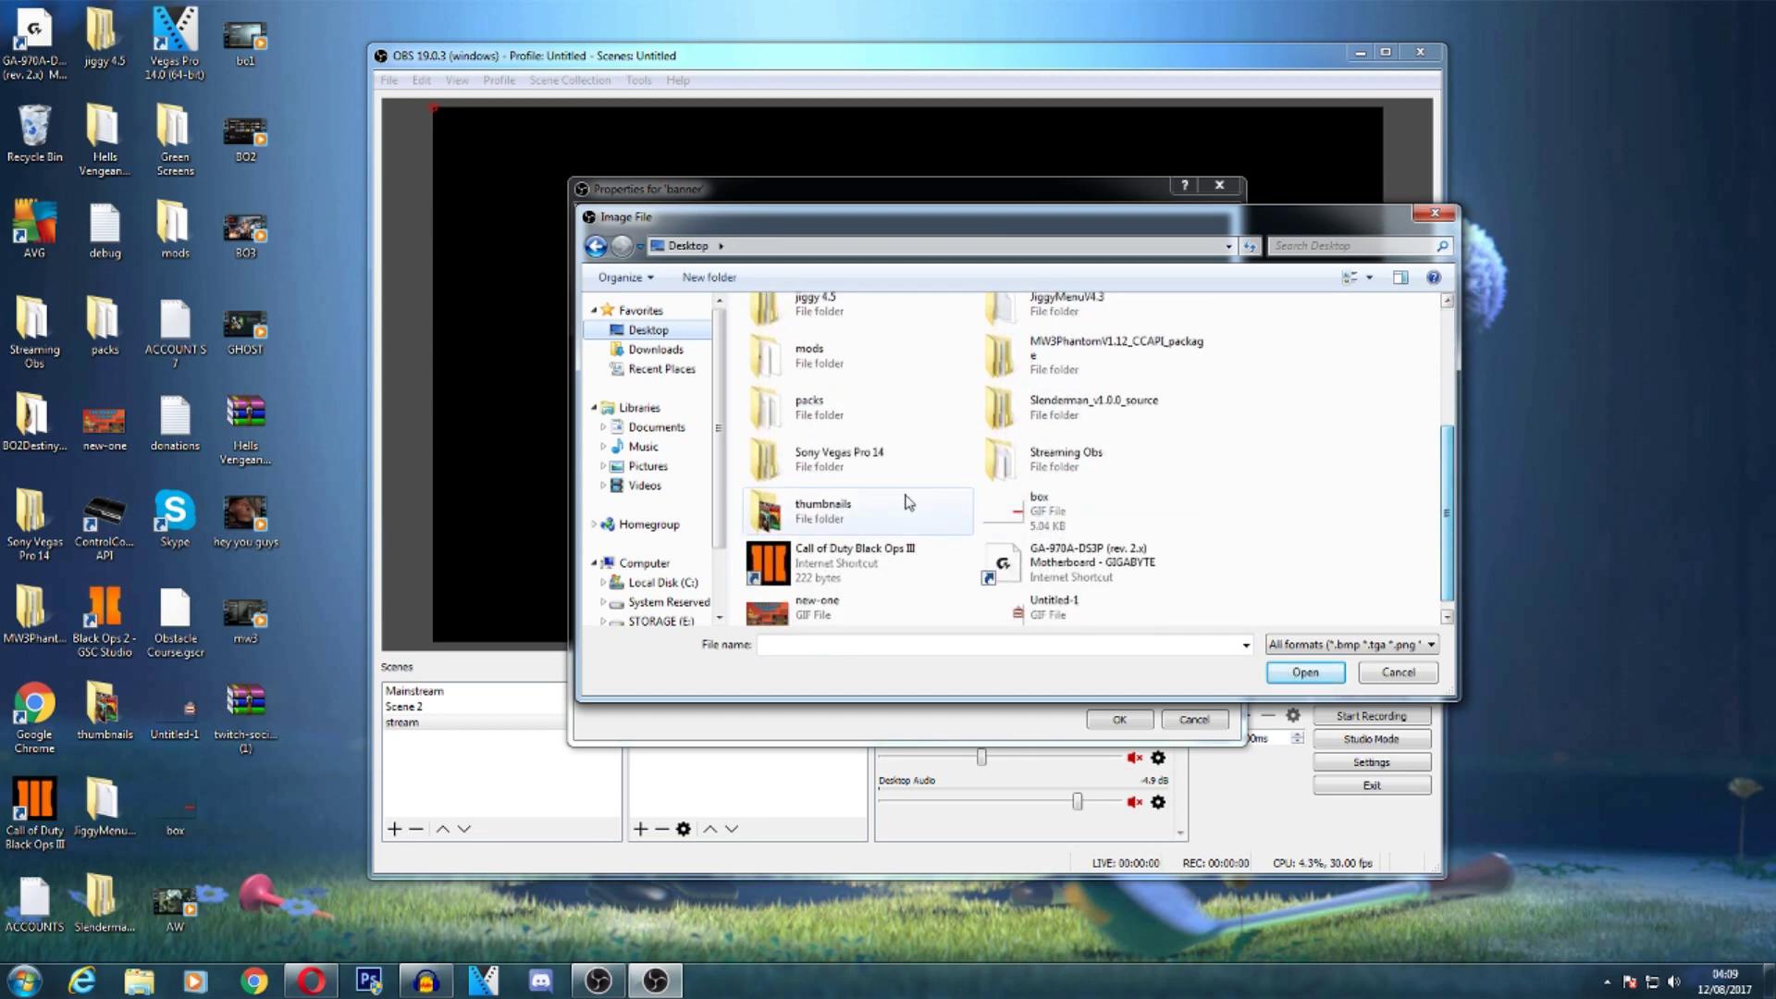
click(1059, 454)
double_click(1059, 453)
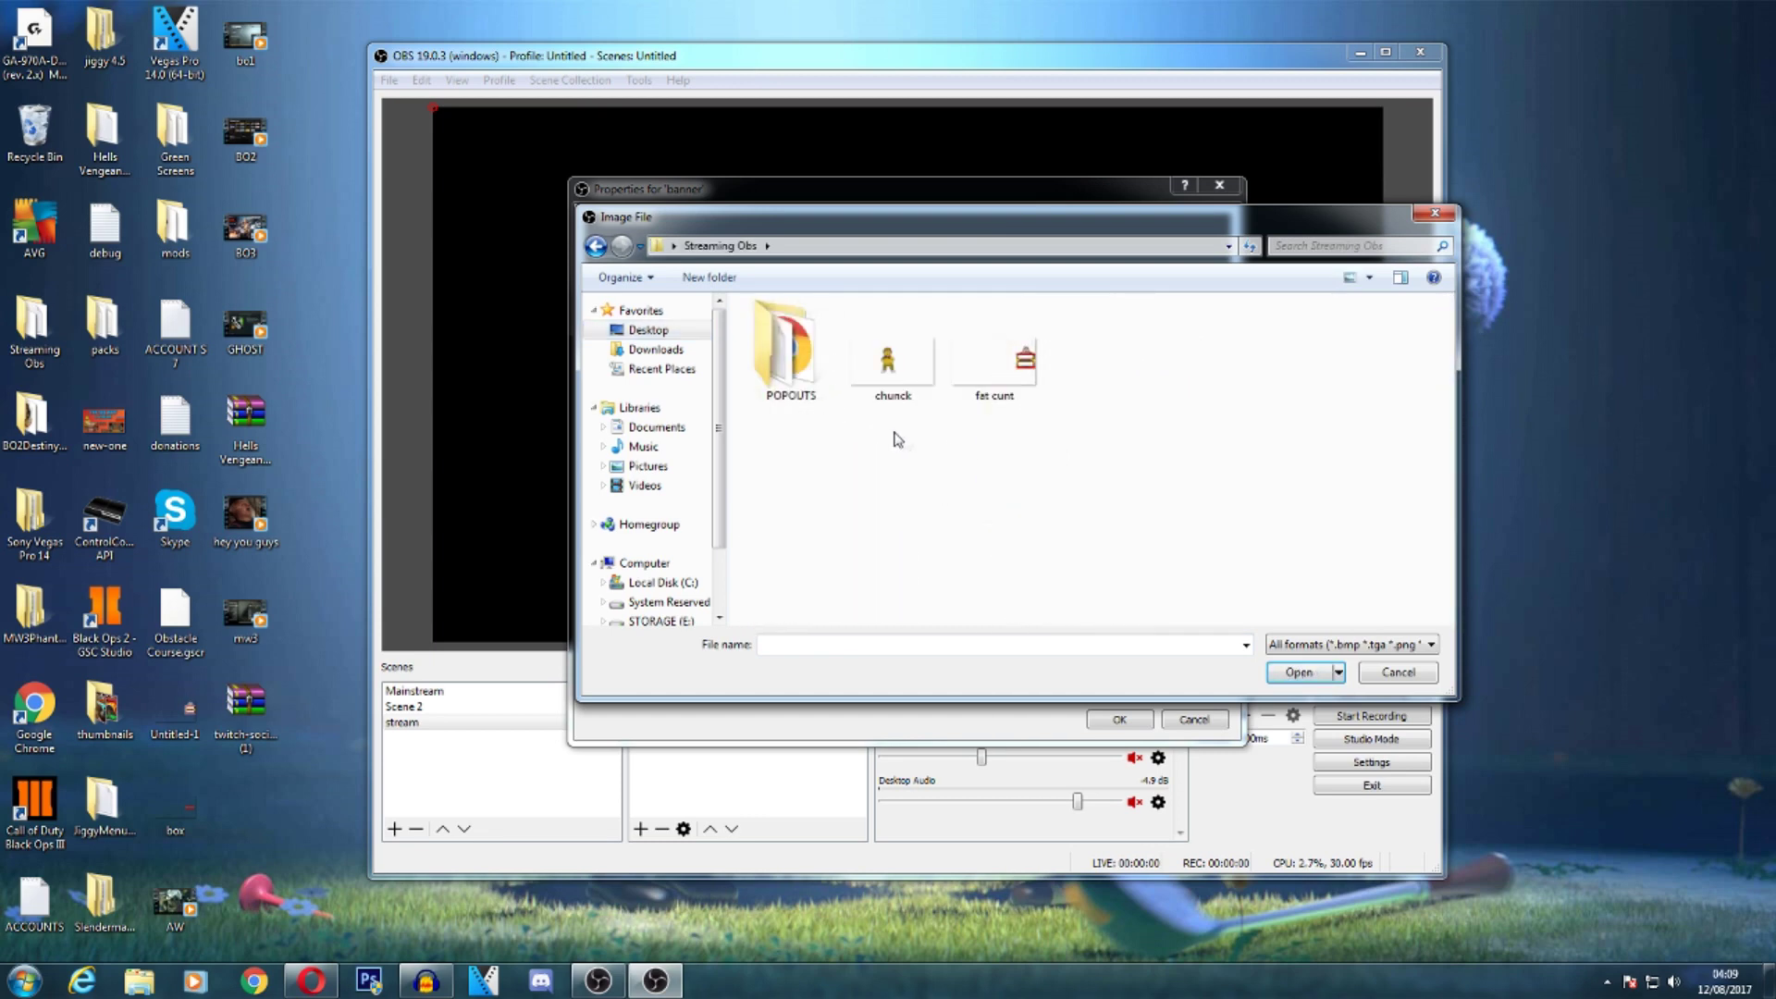
- Load the banner PNG and enlarge it along the preview's right edge
double_click(994, 351)
click(1115, 719)
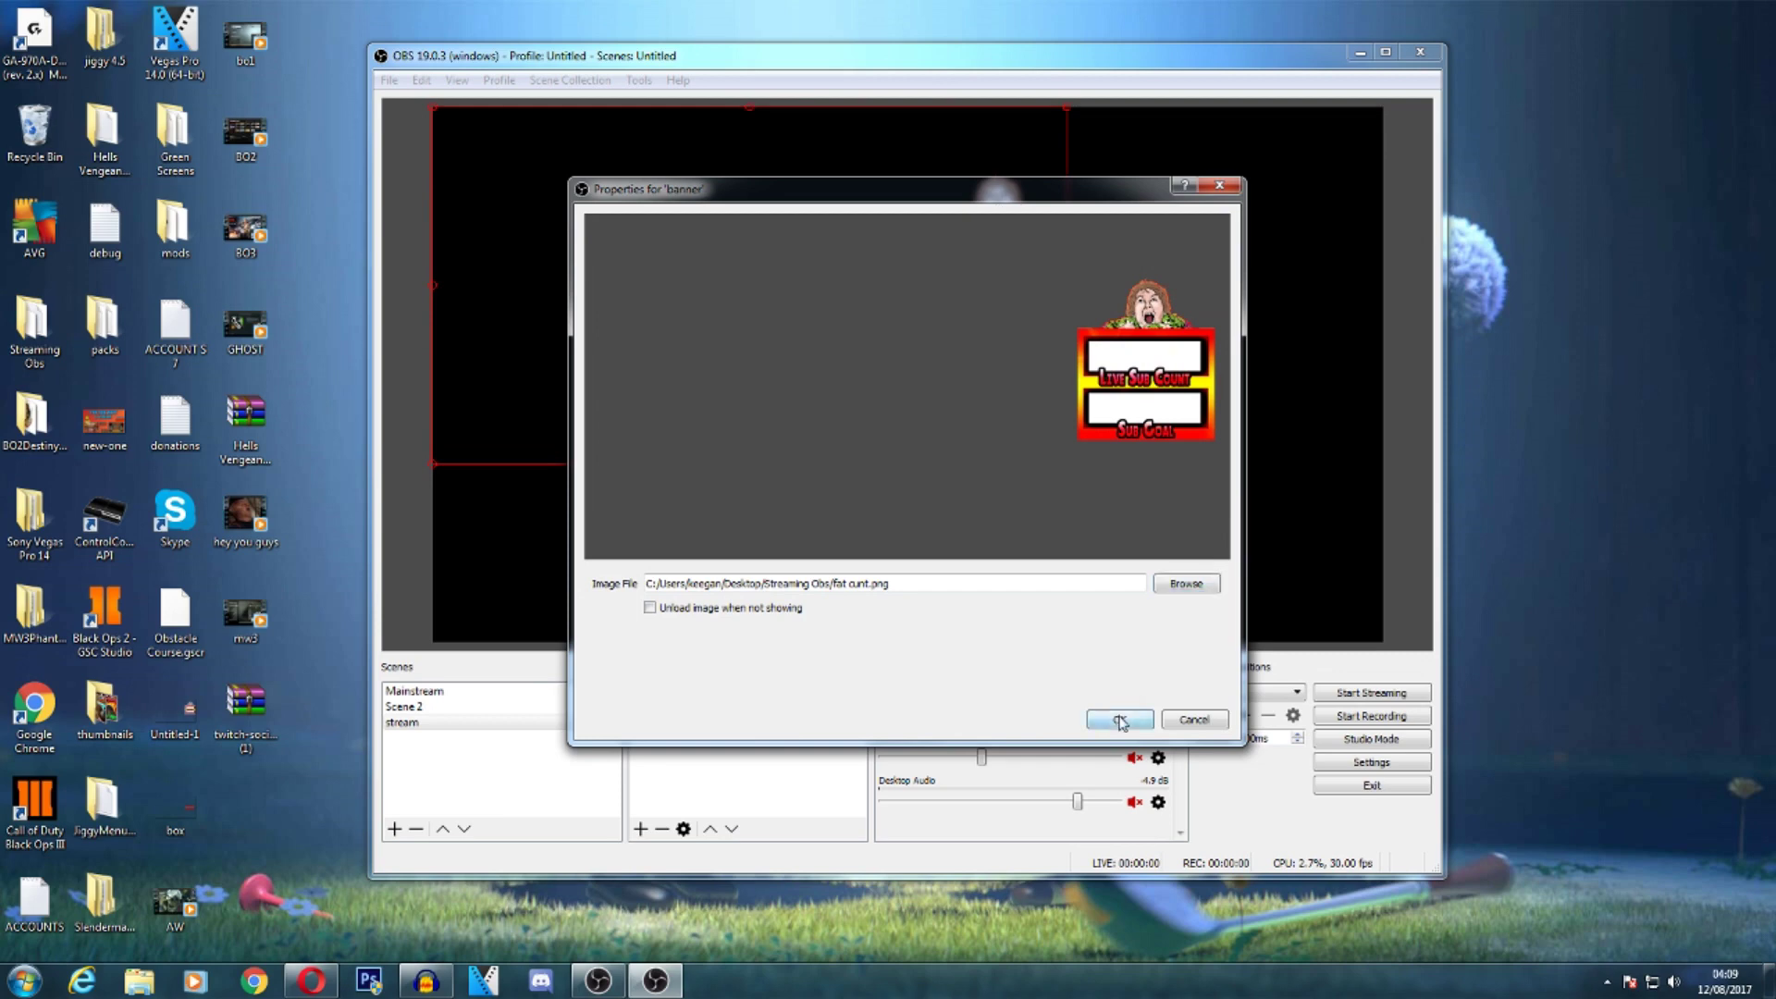
drag(1066, 465, 1380, 622)
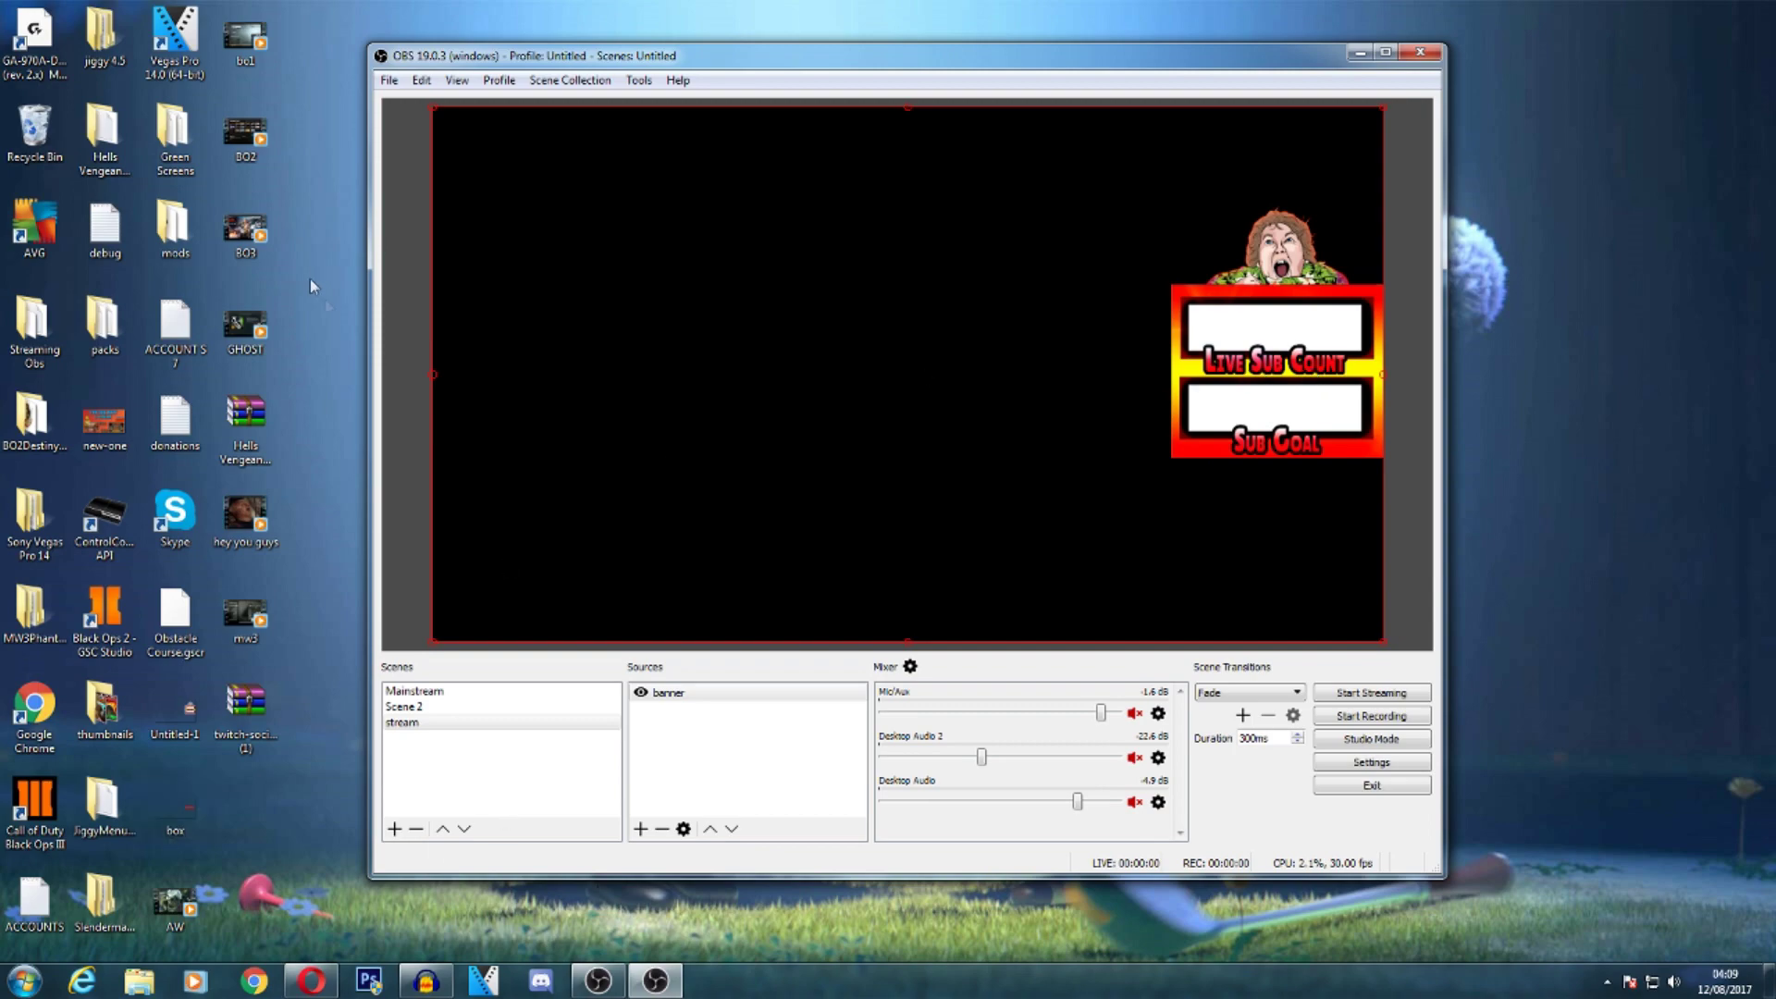
click(310, 980)
- Load the live subscriber counter for the Captive Chunk channel and copy its page address
click(171, 11)
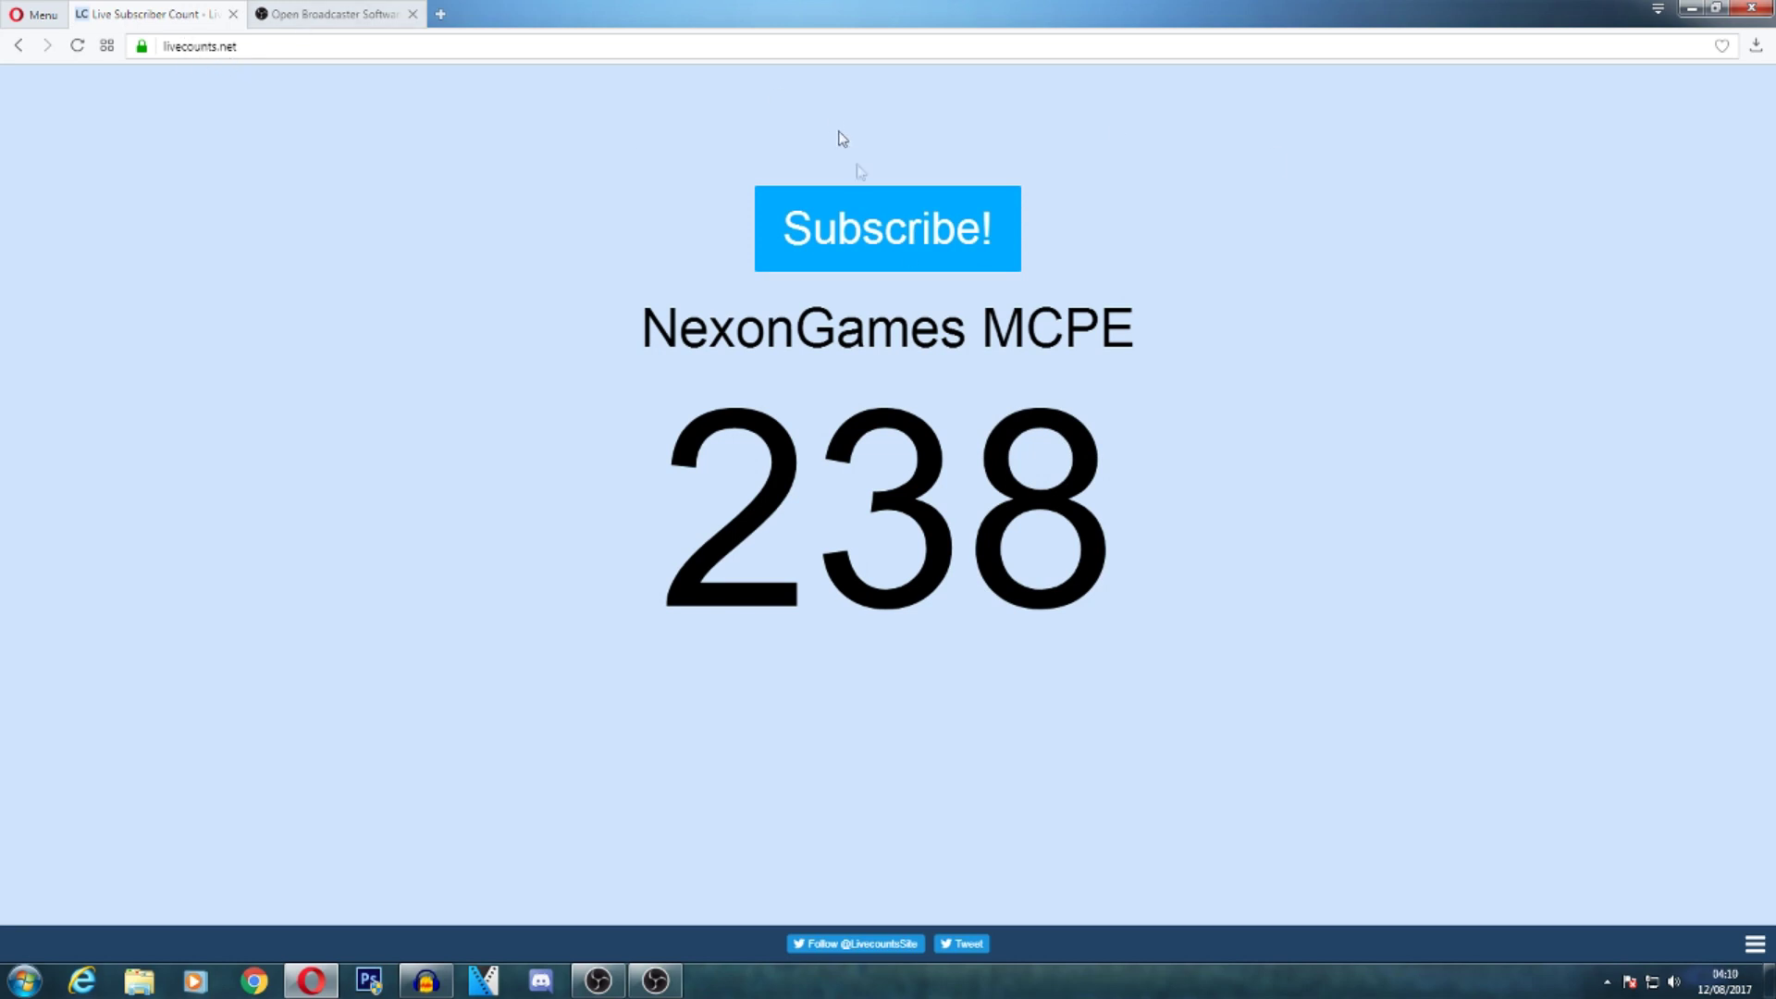
click(856, 344)
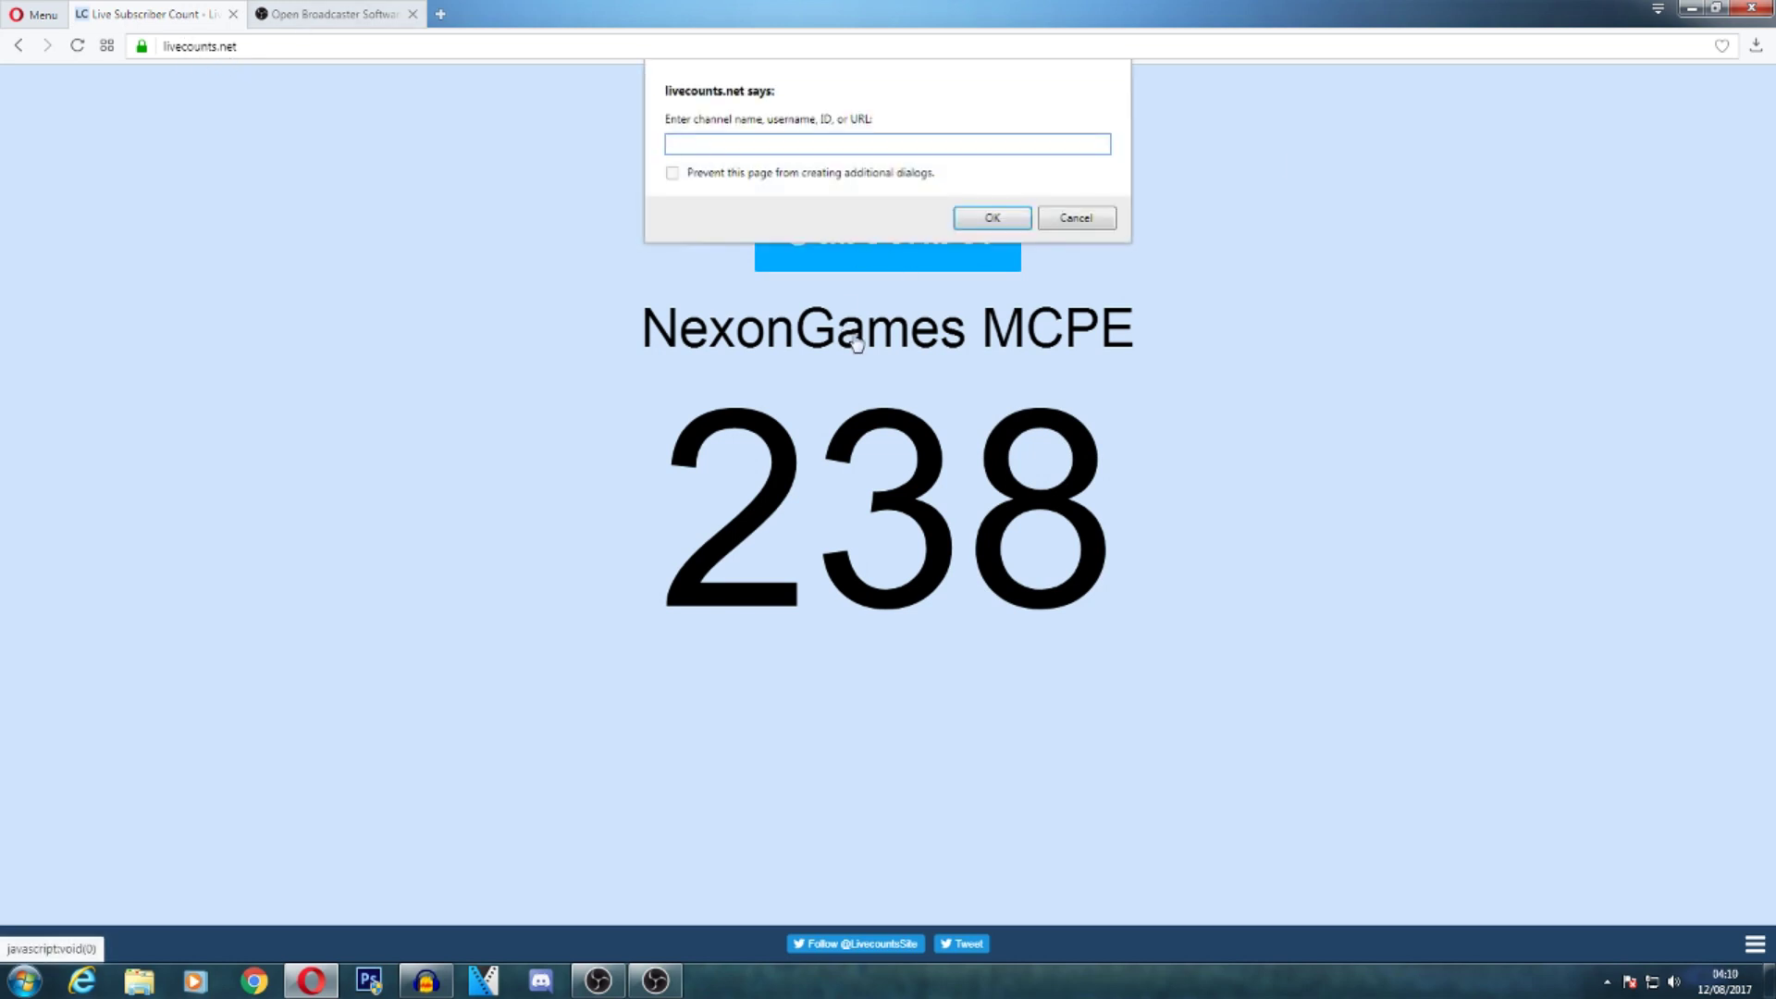
text(captive chunk)
key(Return)
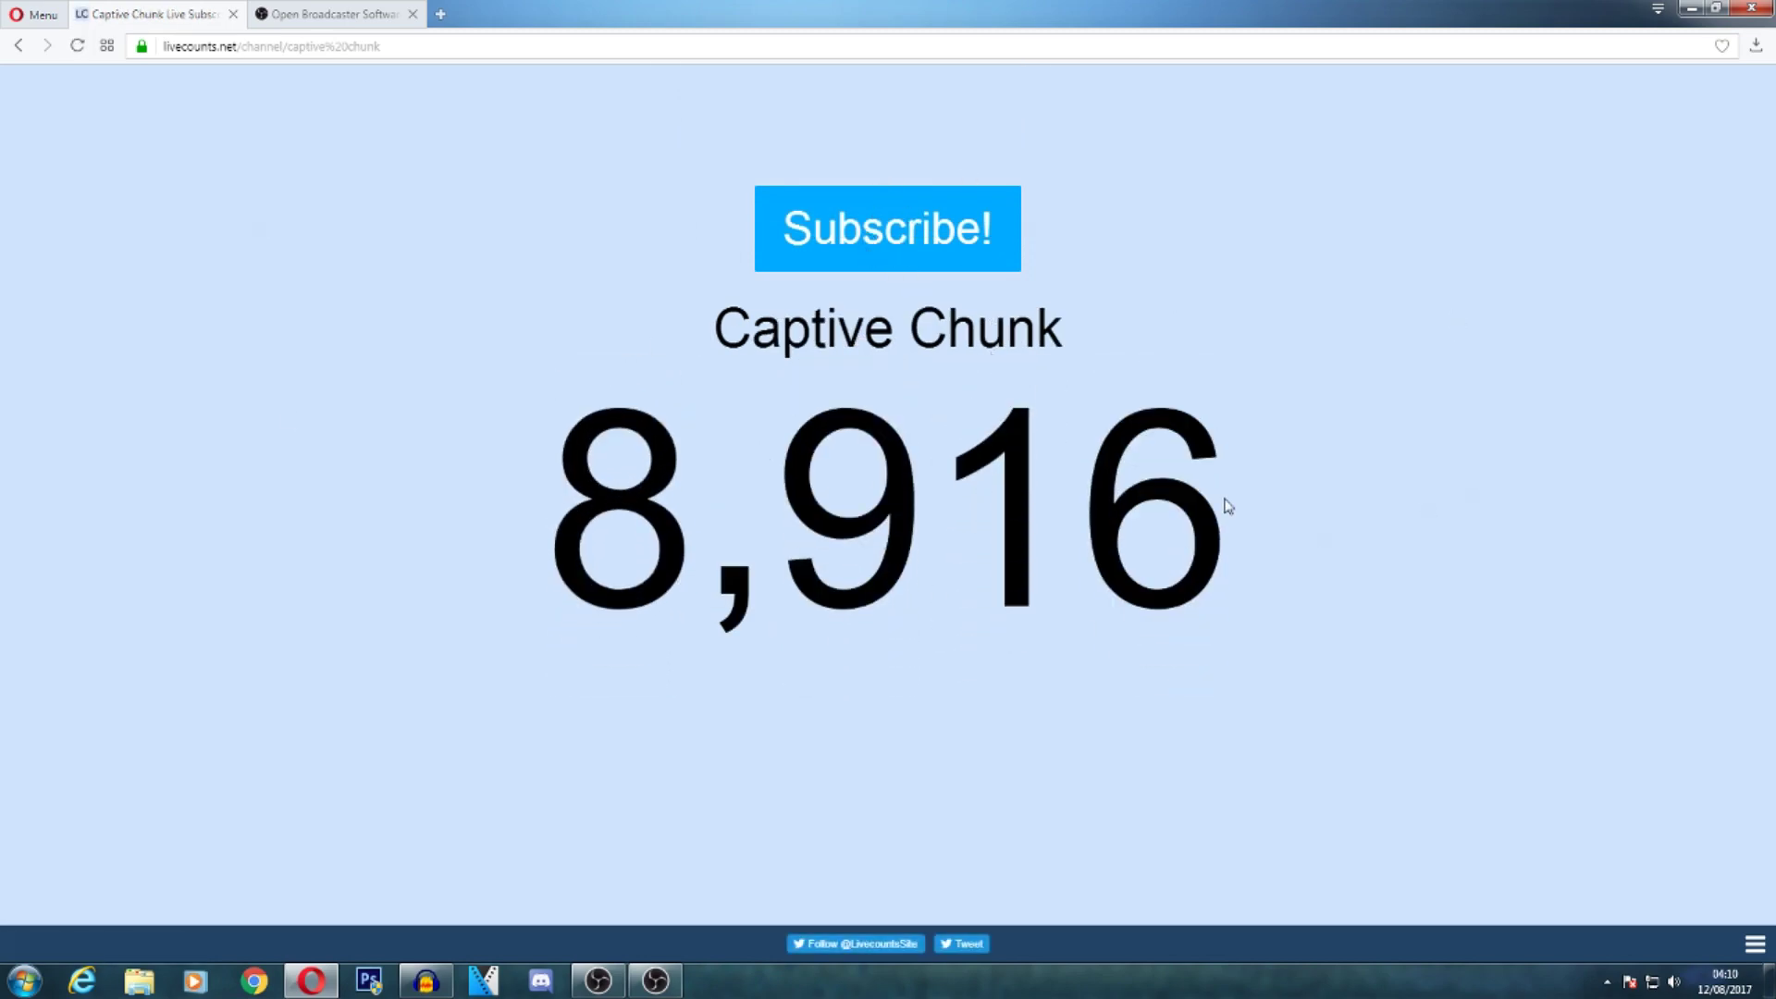
right_click(338, 47)
click(449, 110)
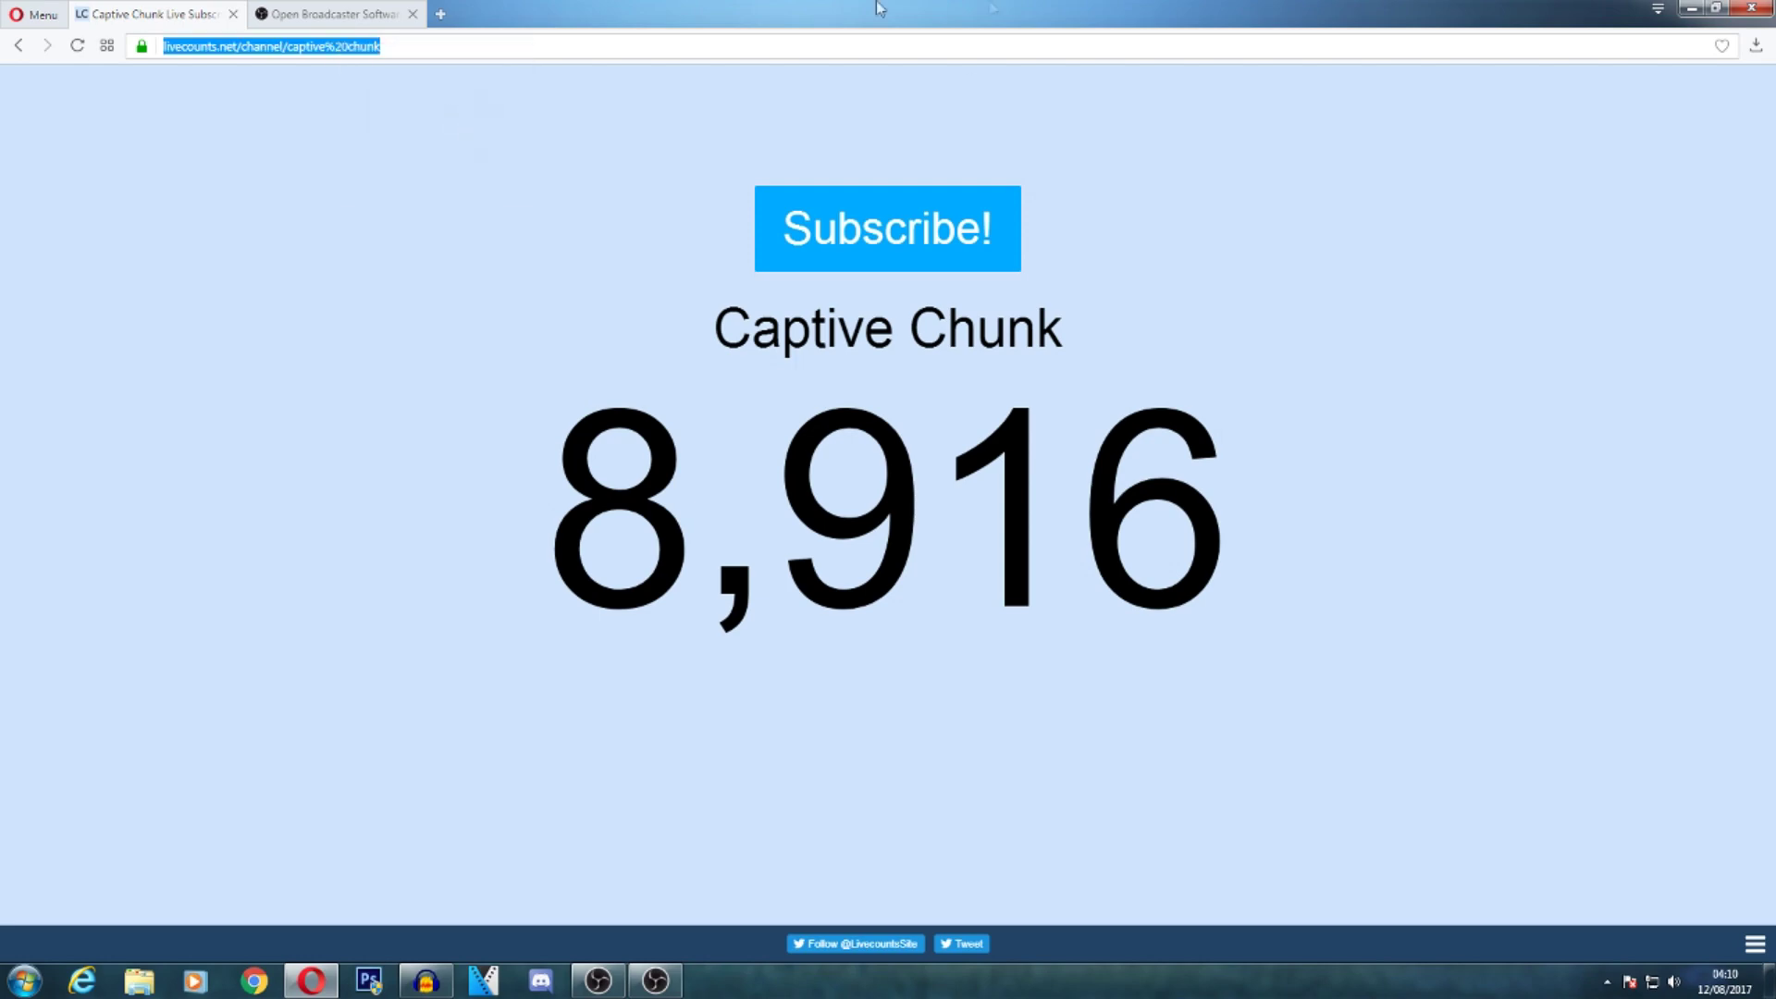
click(310, 981)
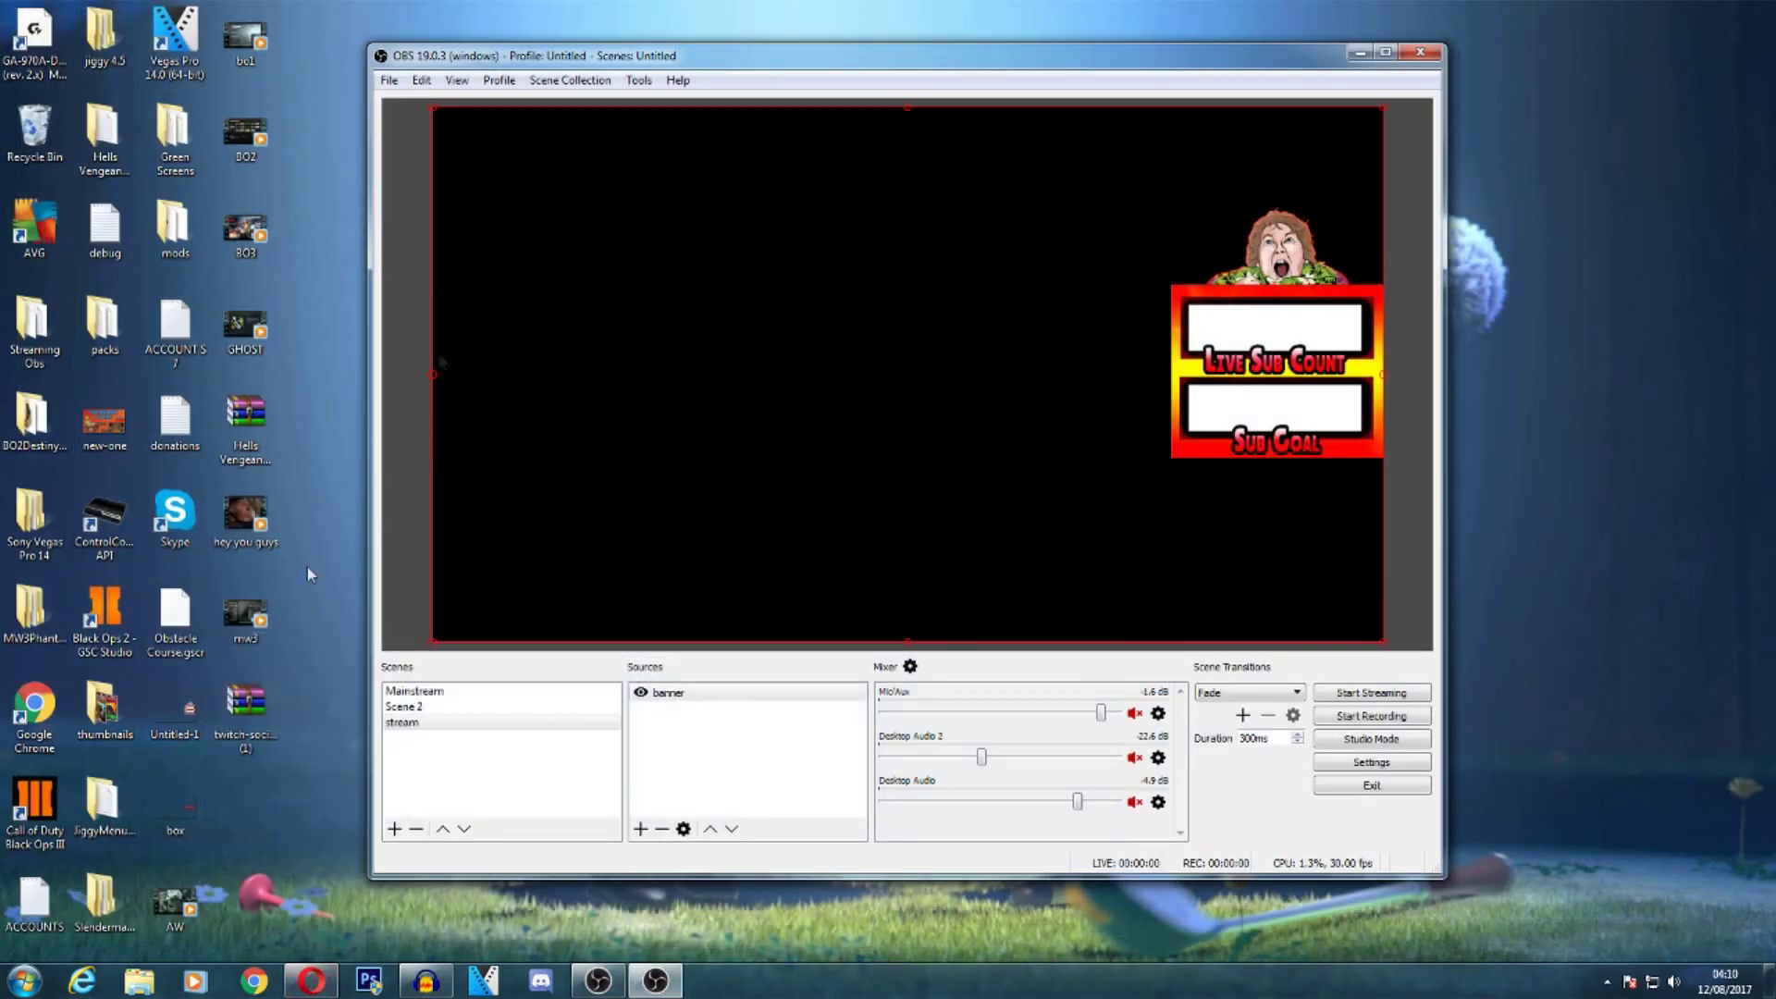
- Add a Browser source named 'live sub' to the stream scene
right_click(722, 749)
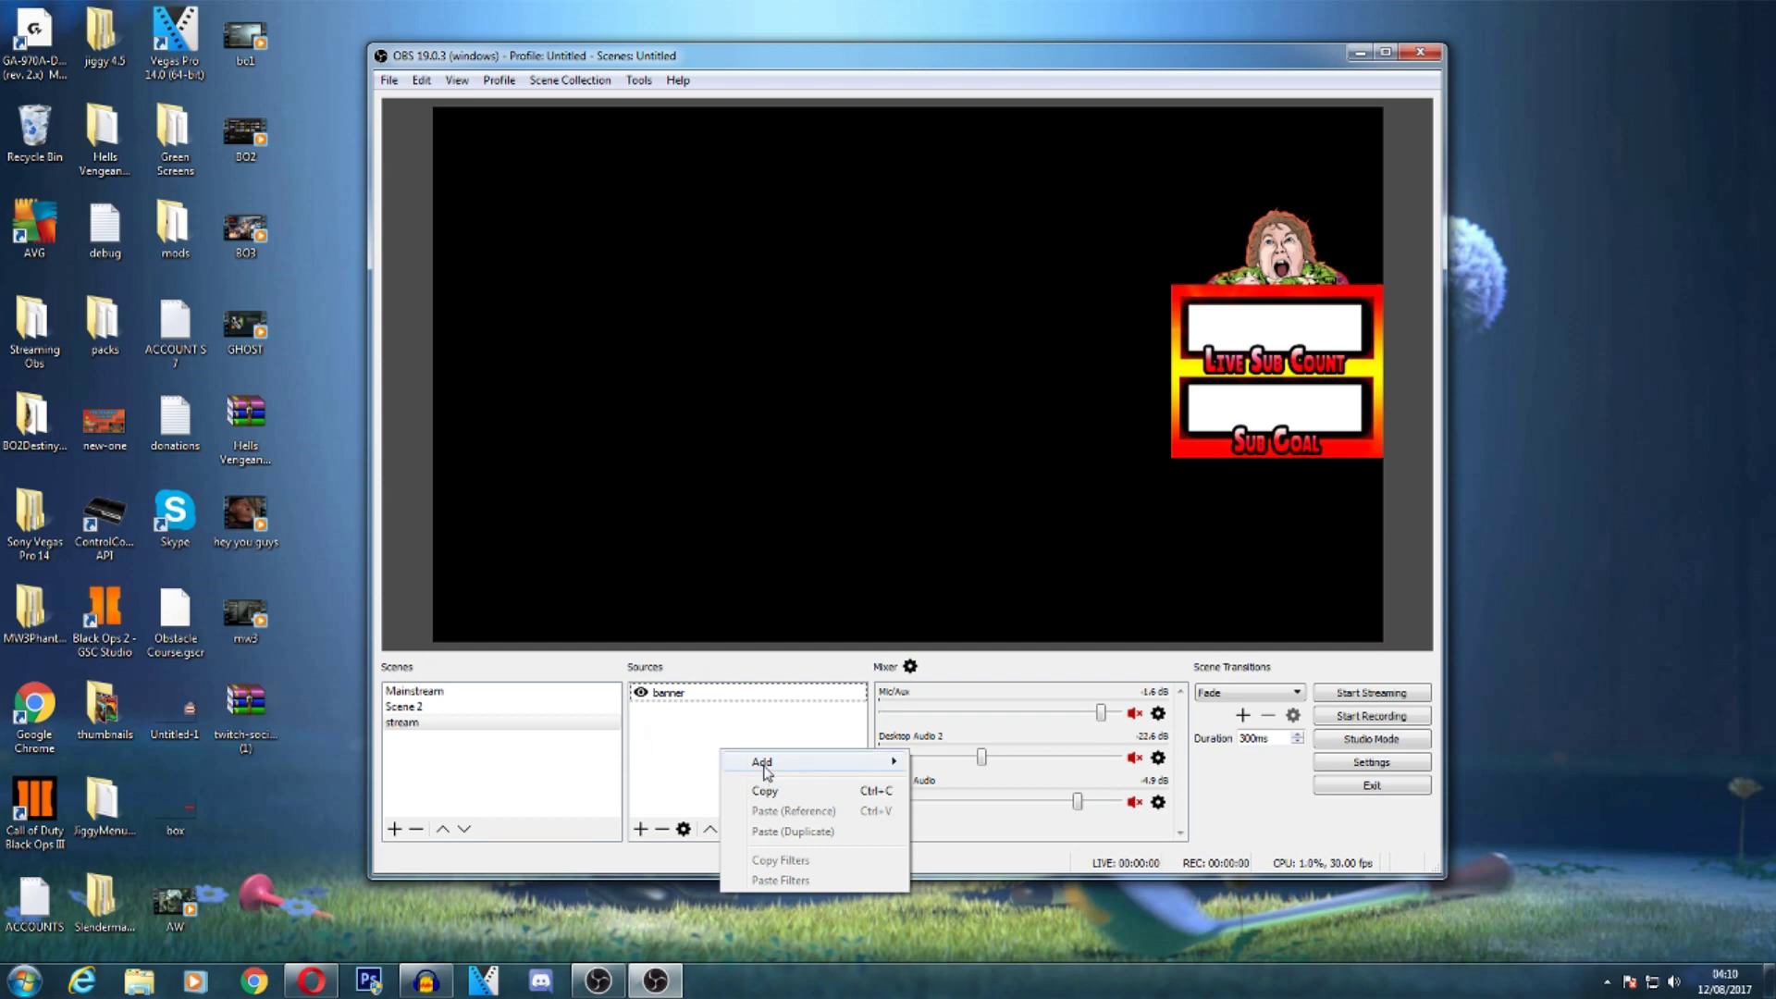
mouse_move(730, 762)
right_click(654, 732)
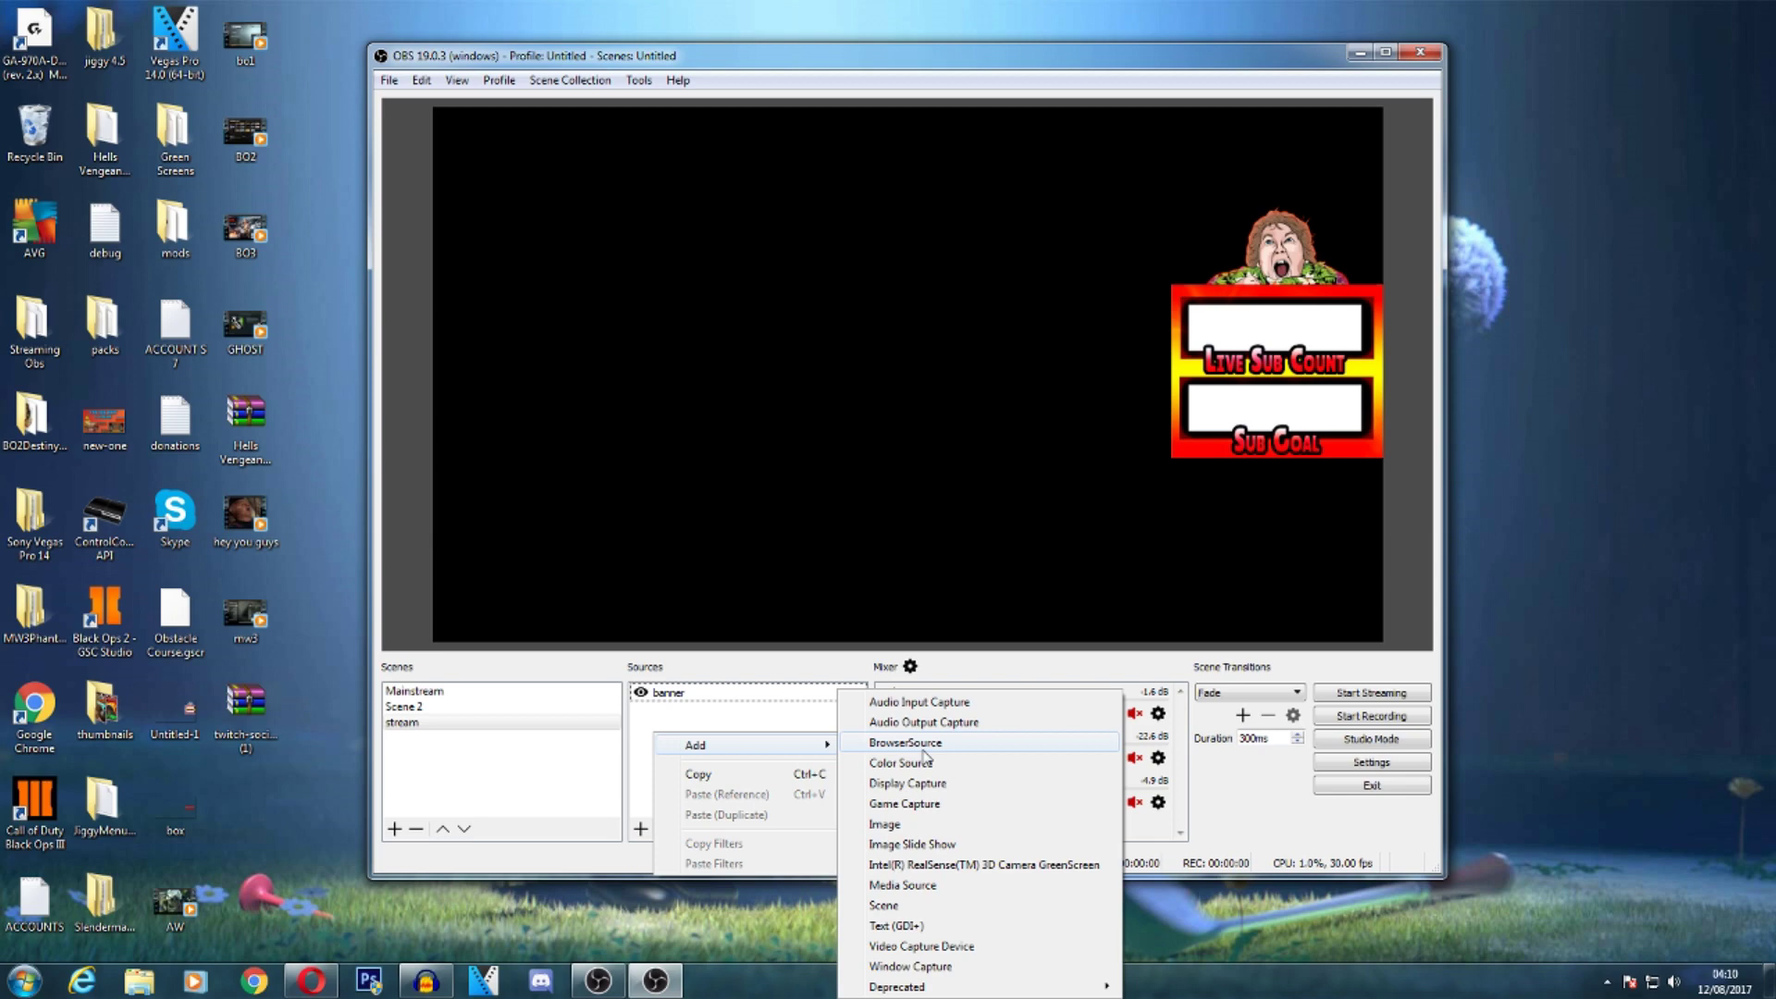
click(924, 749)
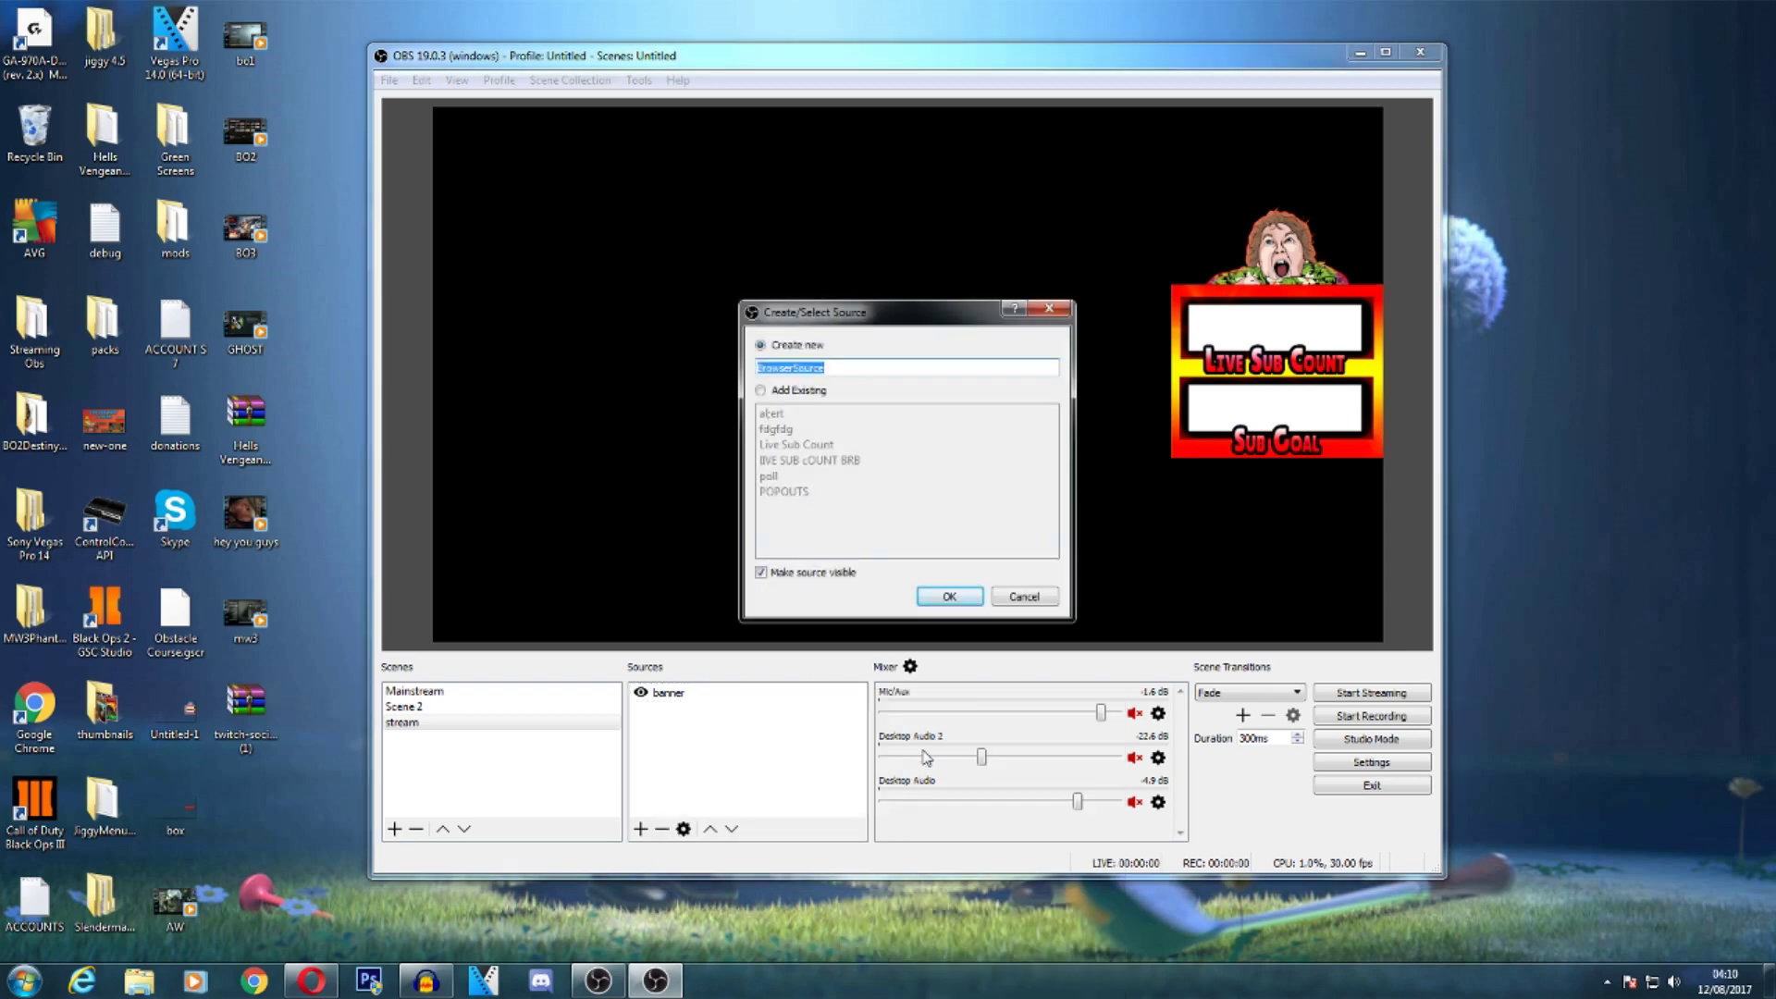
key(BackSpace)
text(live sub)
key(Return)
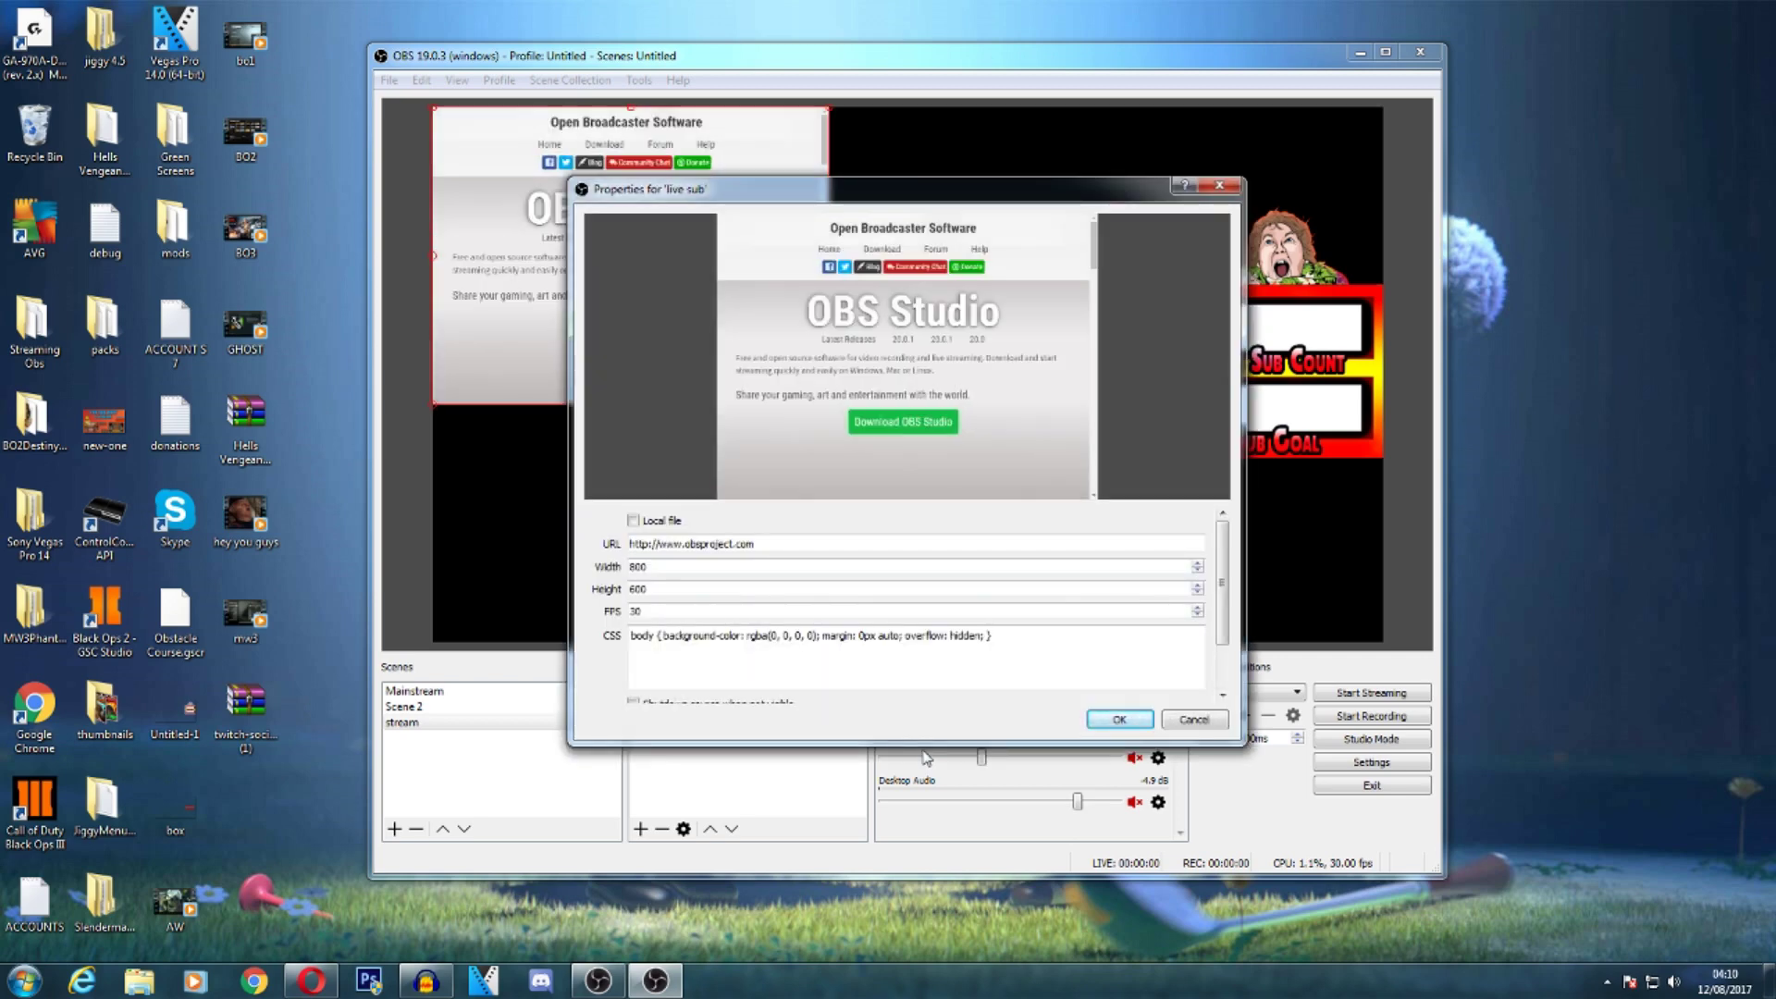
- Replace the browser source's URL with the copied livecounts counter address
drag(786, 188, 1214, 173)
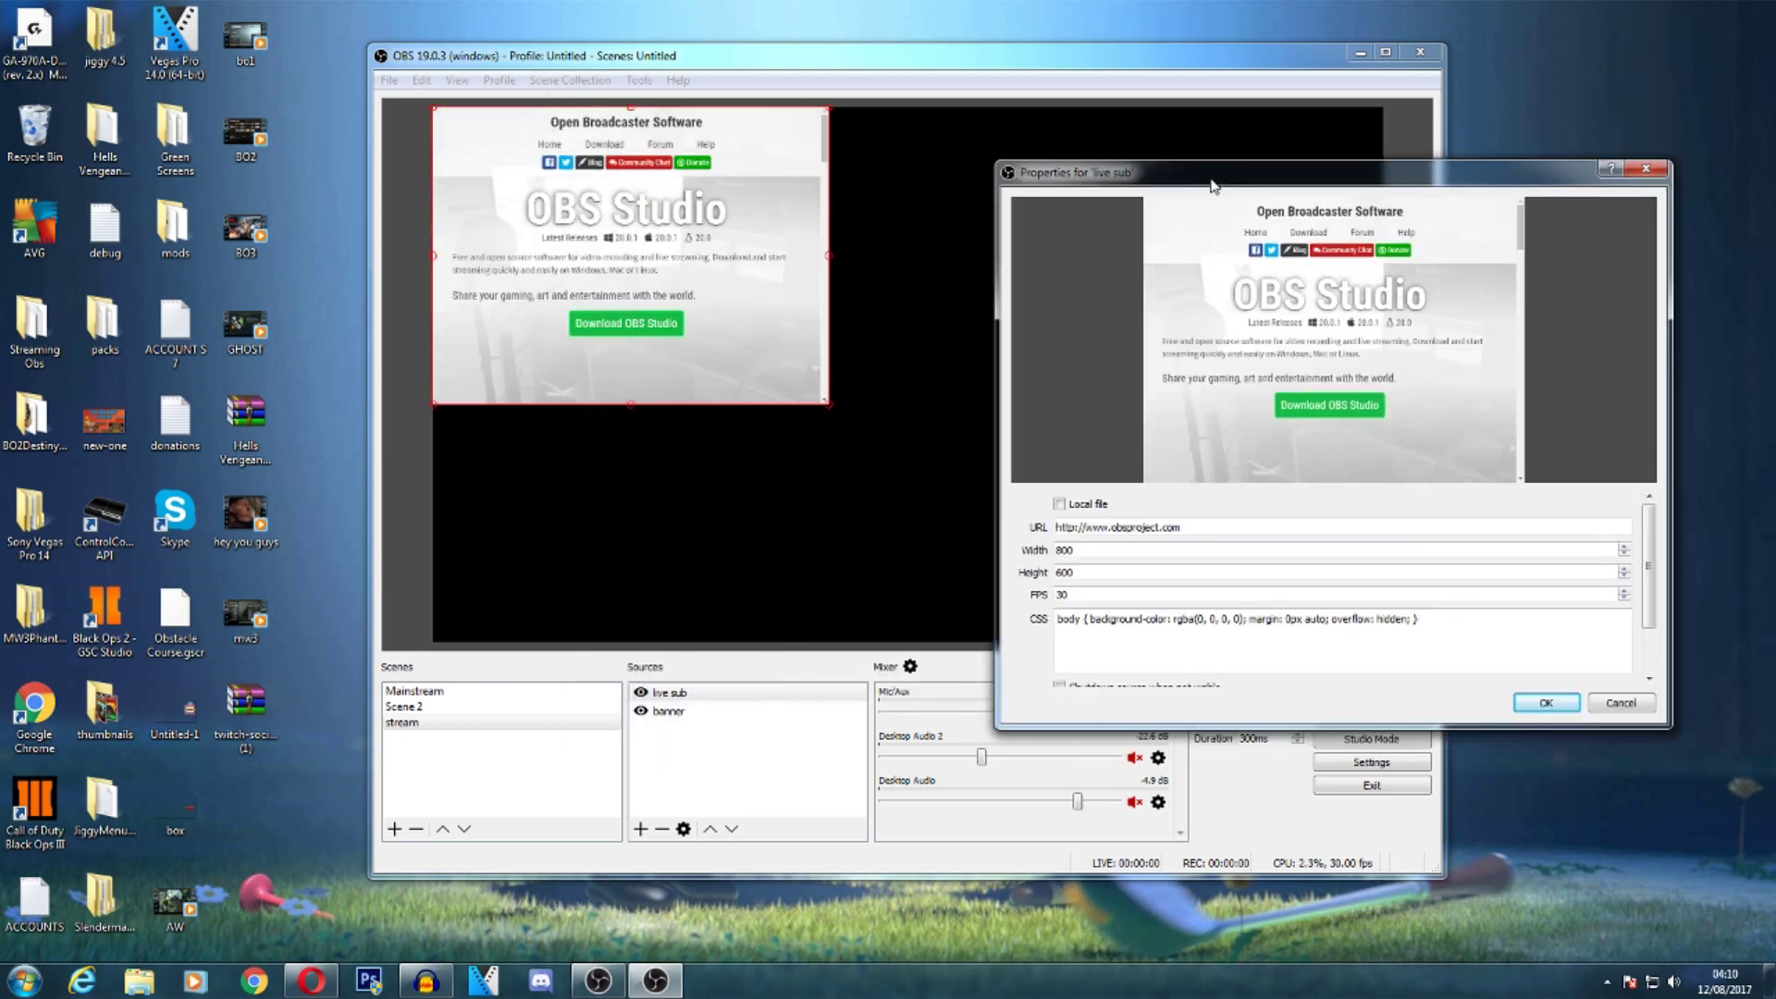
drag(1182, 526, 1055, 527)
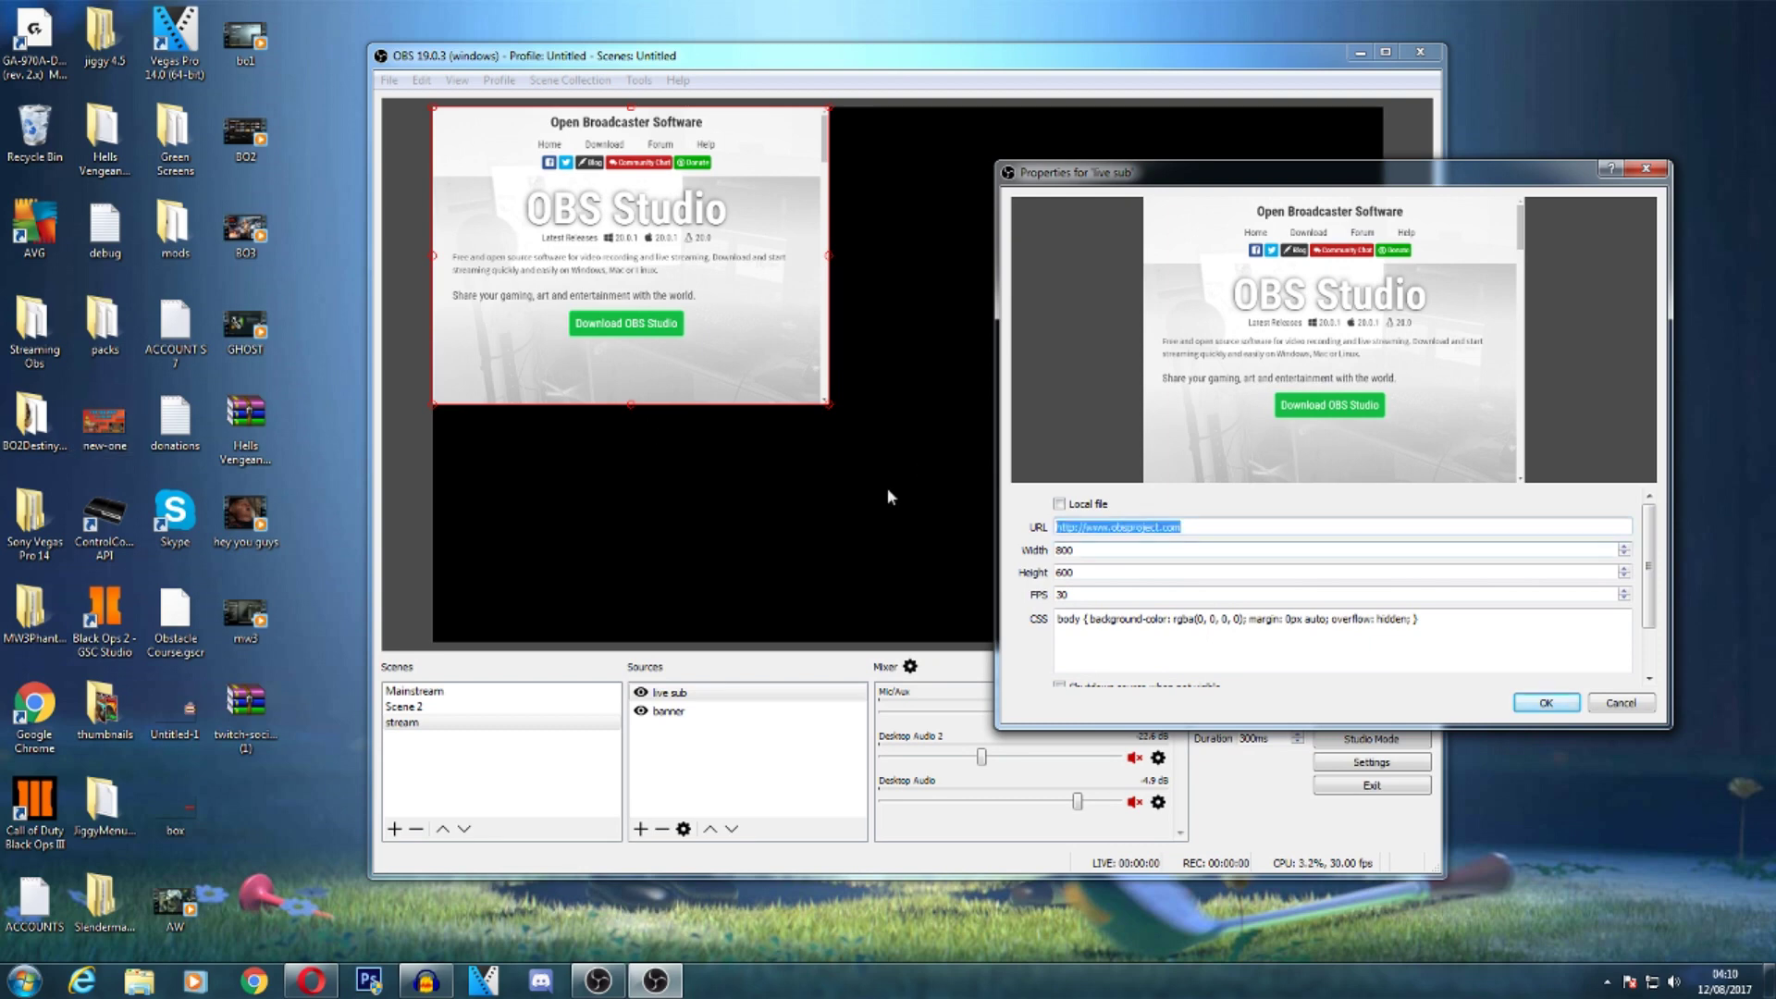
key(BackSpace)
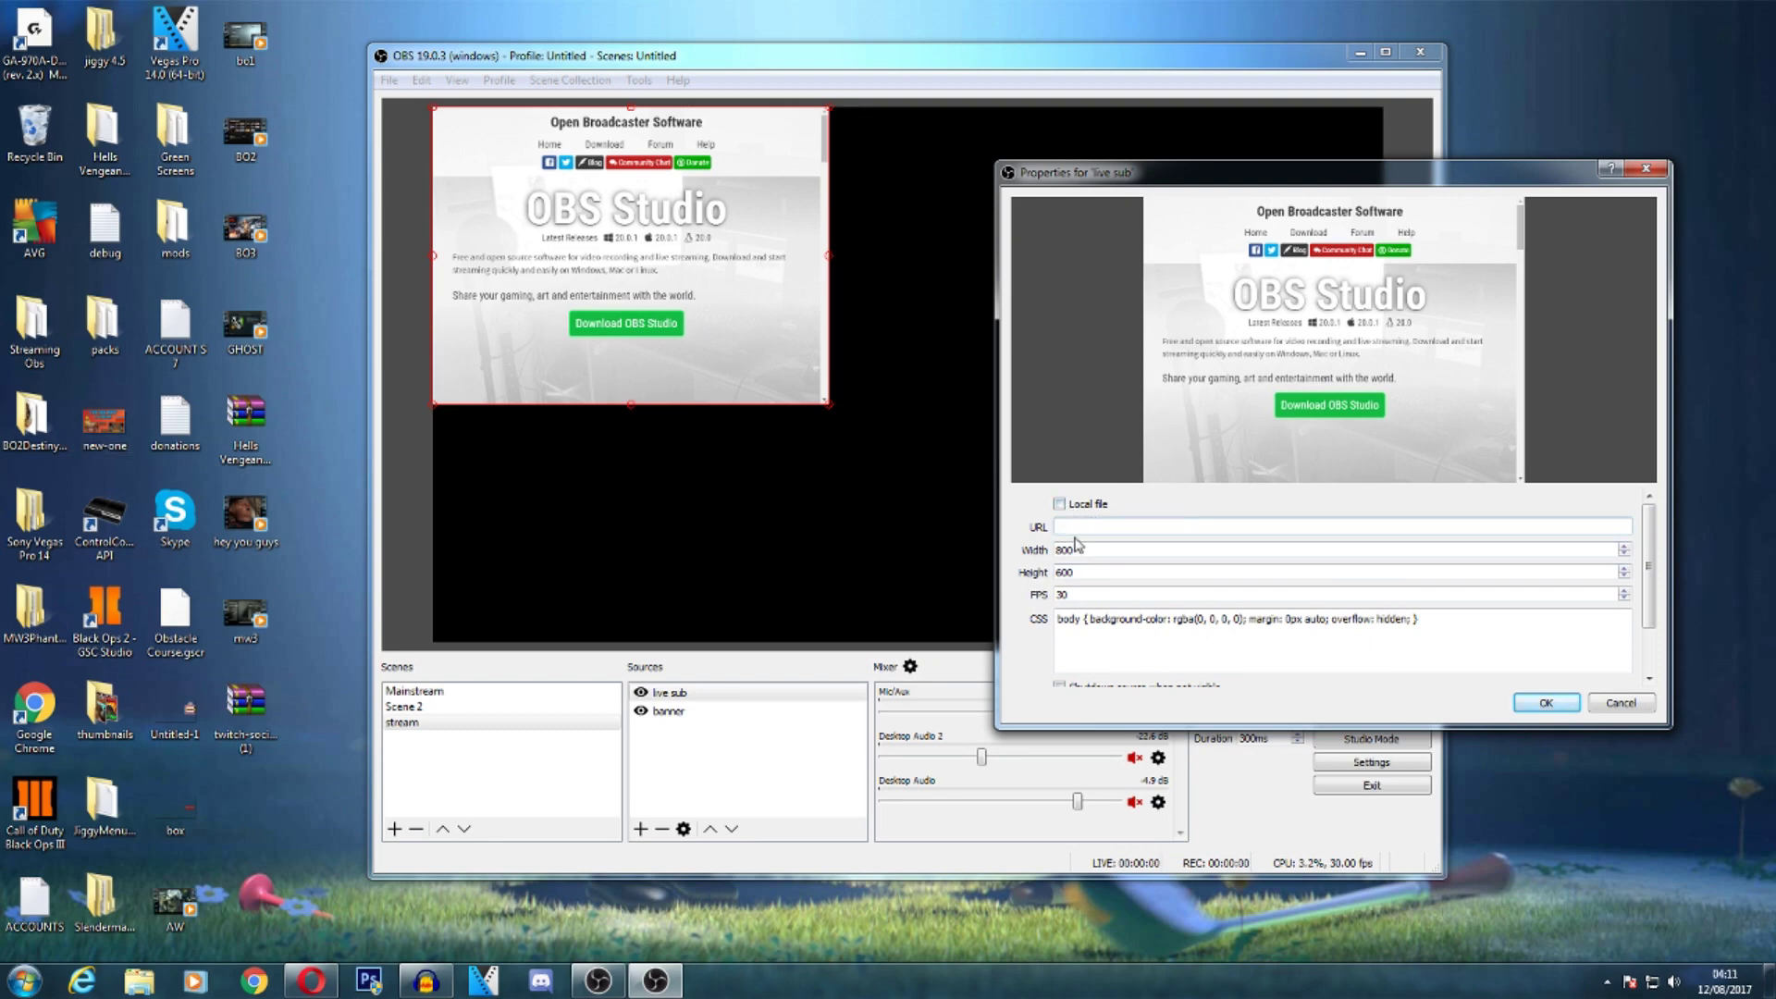
text(https://livecounts.net/channel/captive%20chunk)
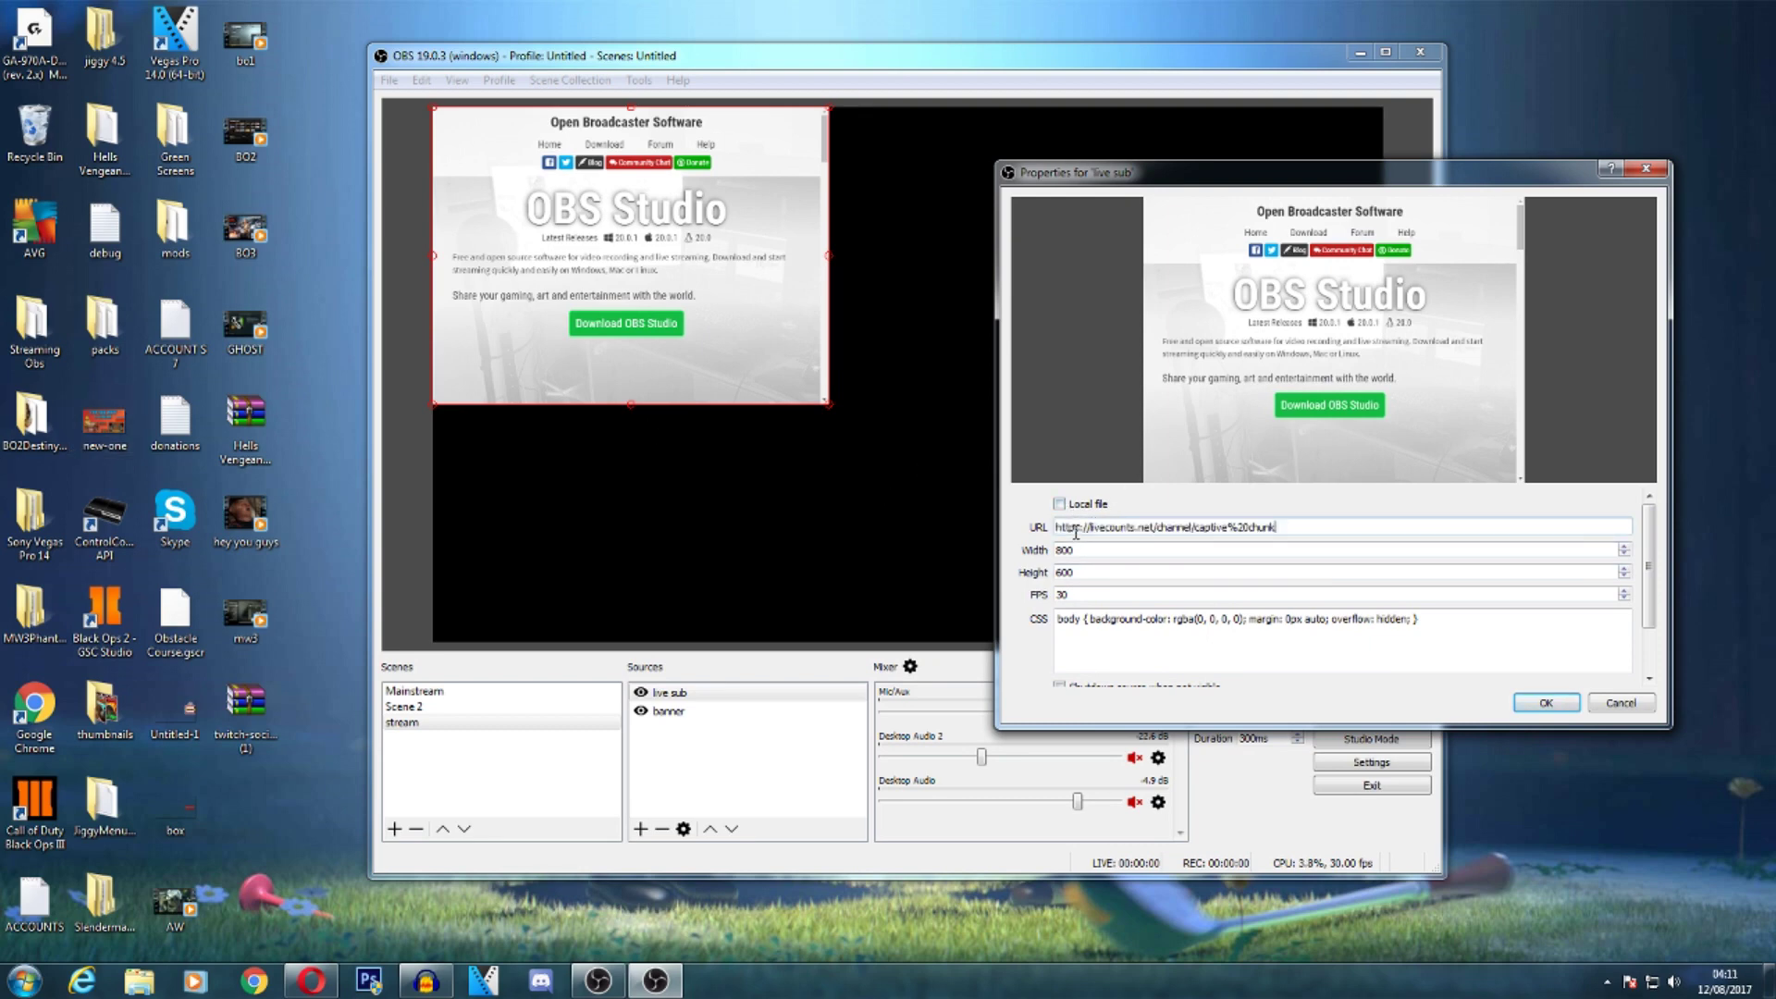
click(1556, 708)
- Resize and position the 8,916 live sub counter near the canvas centre
drag(660, 249, 844, 339)
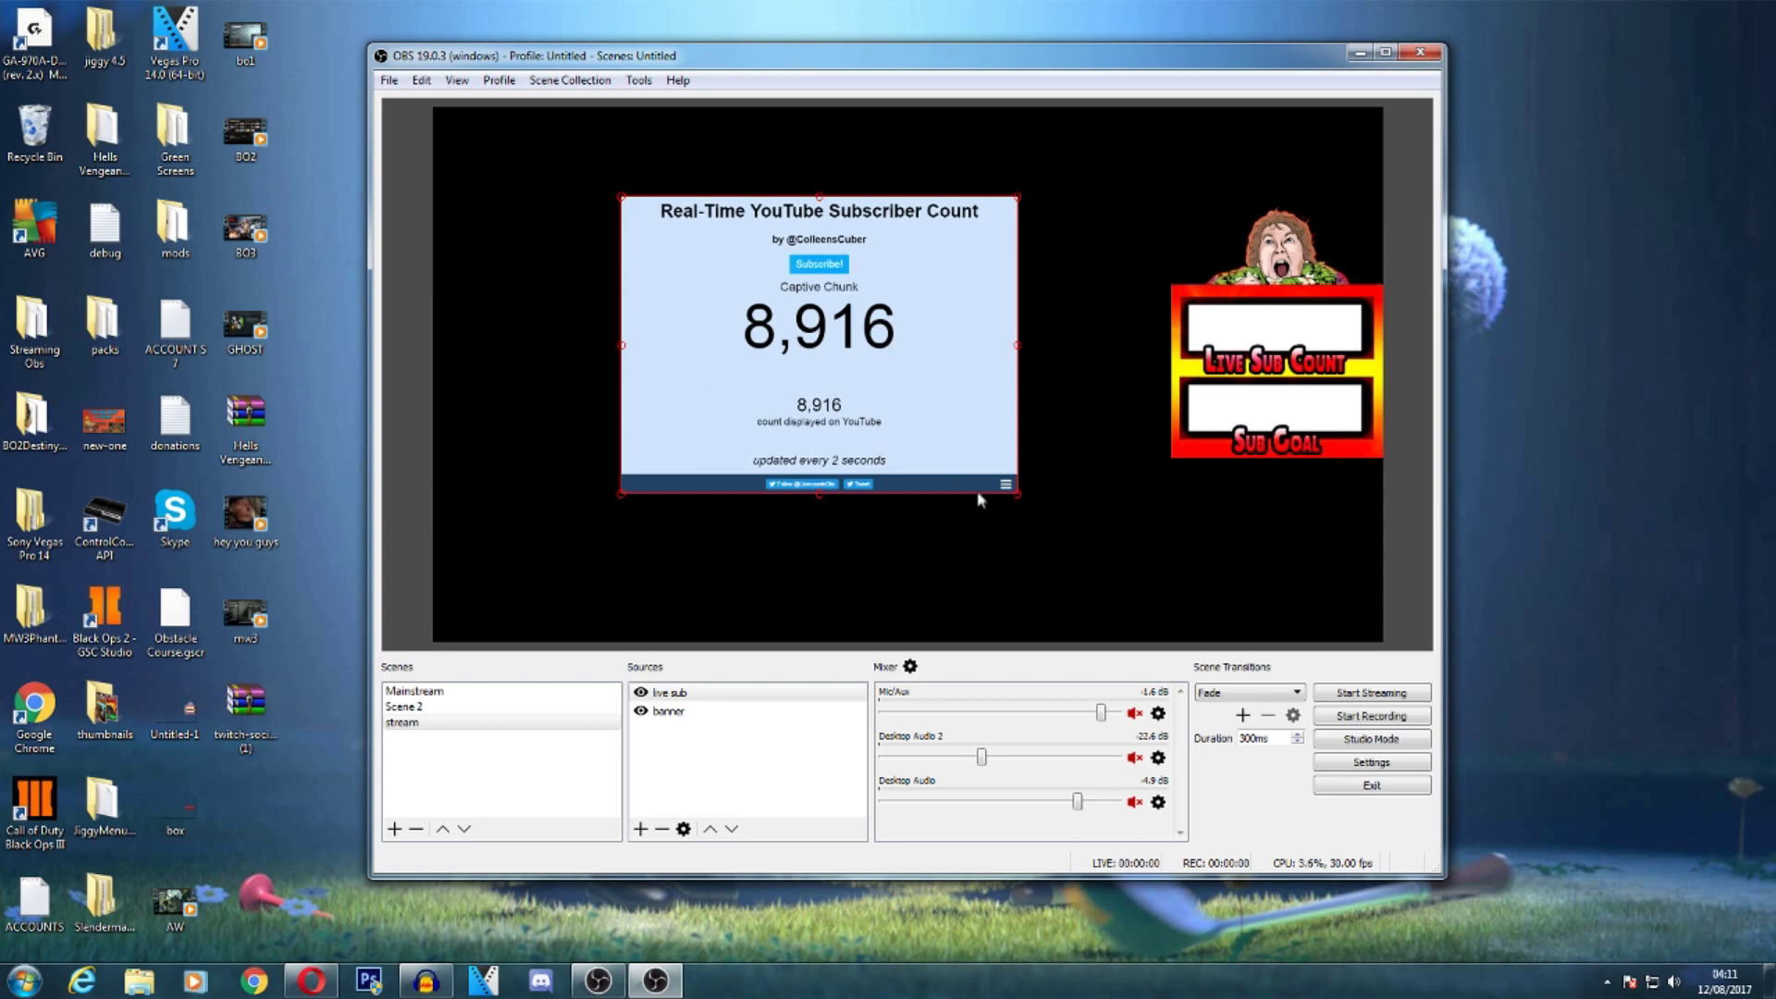
drag(1016, 492, 765, 304)
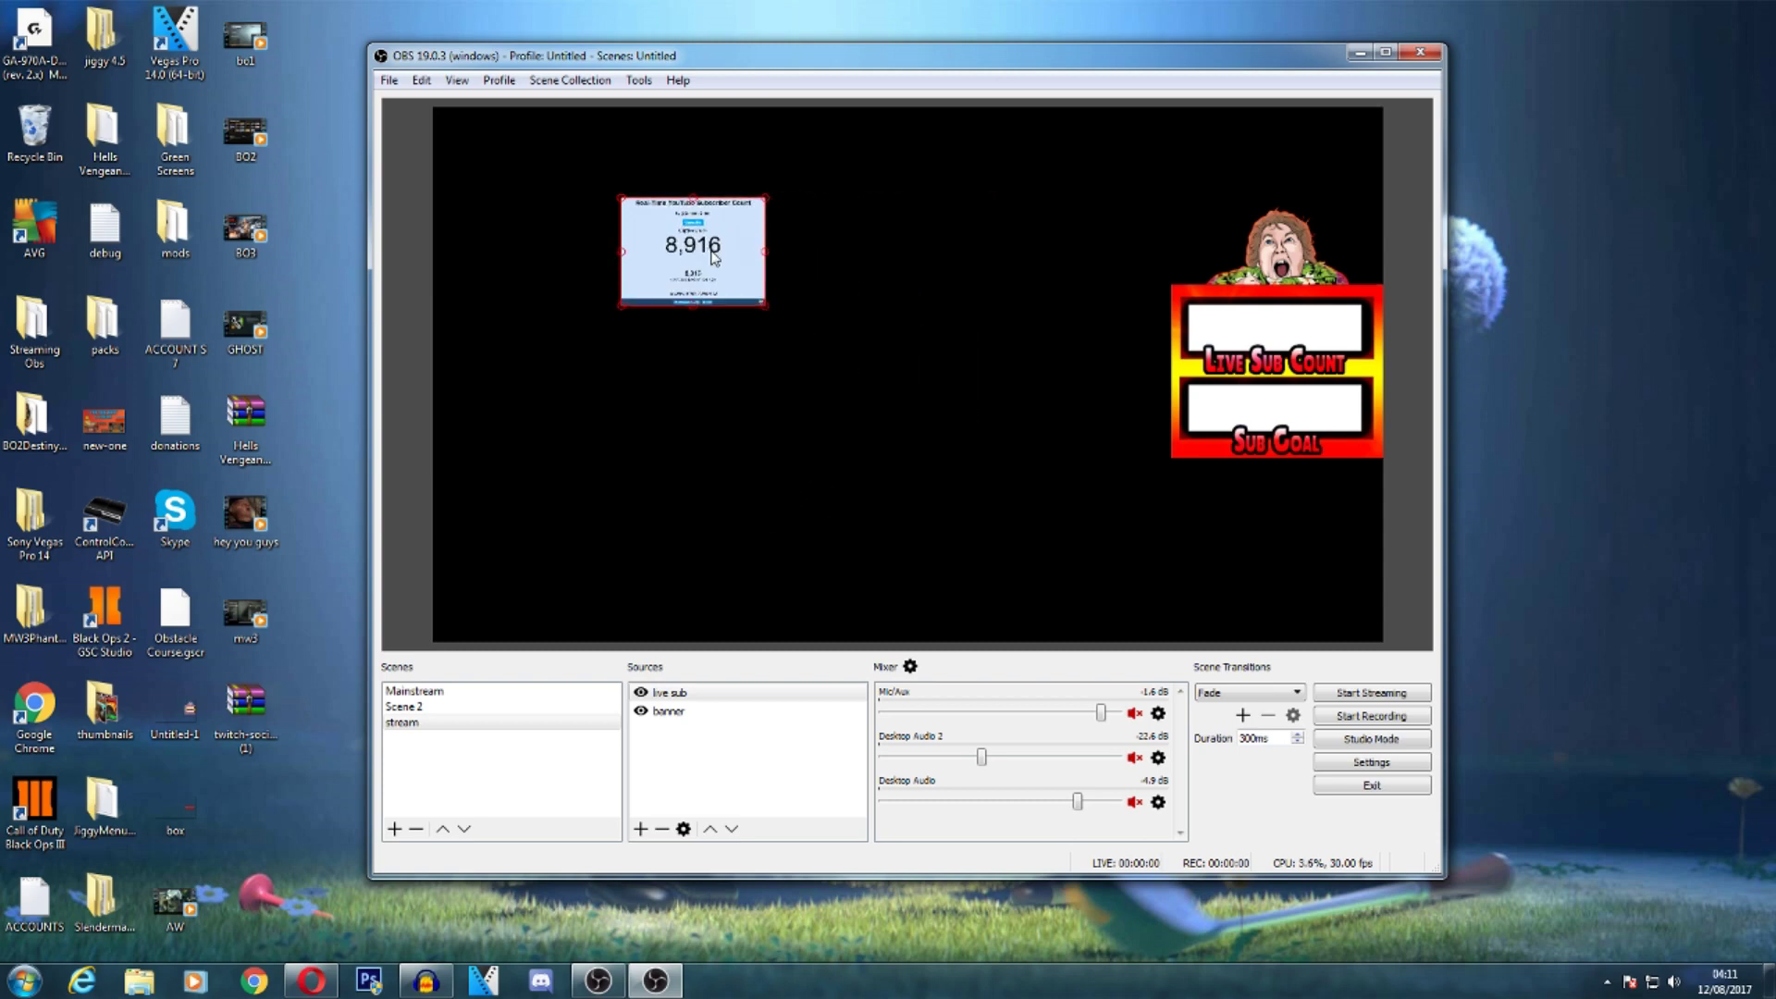
drag(705, 242, 1157, 527)
drag(952, 457, 827, 374)
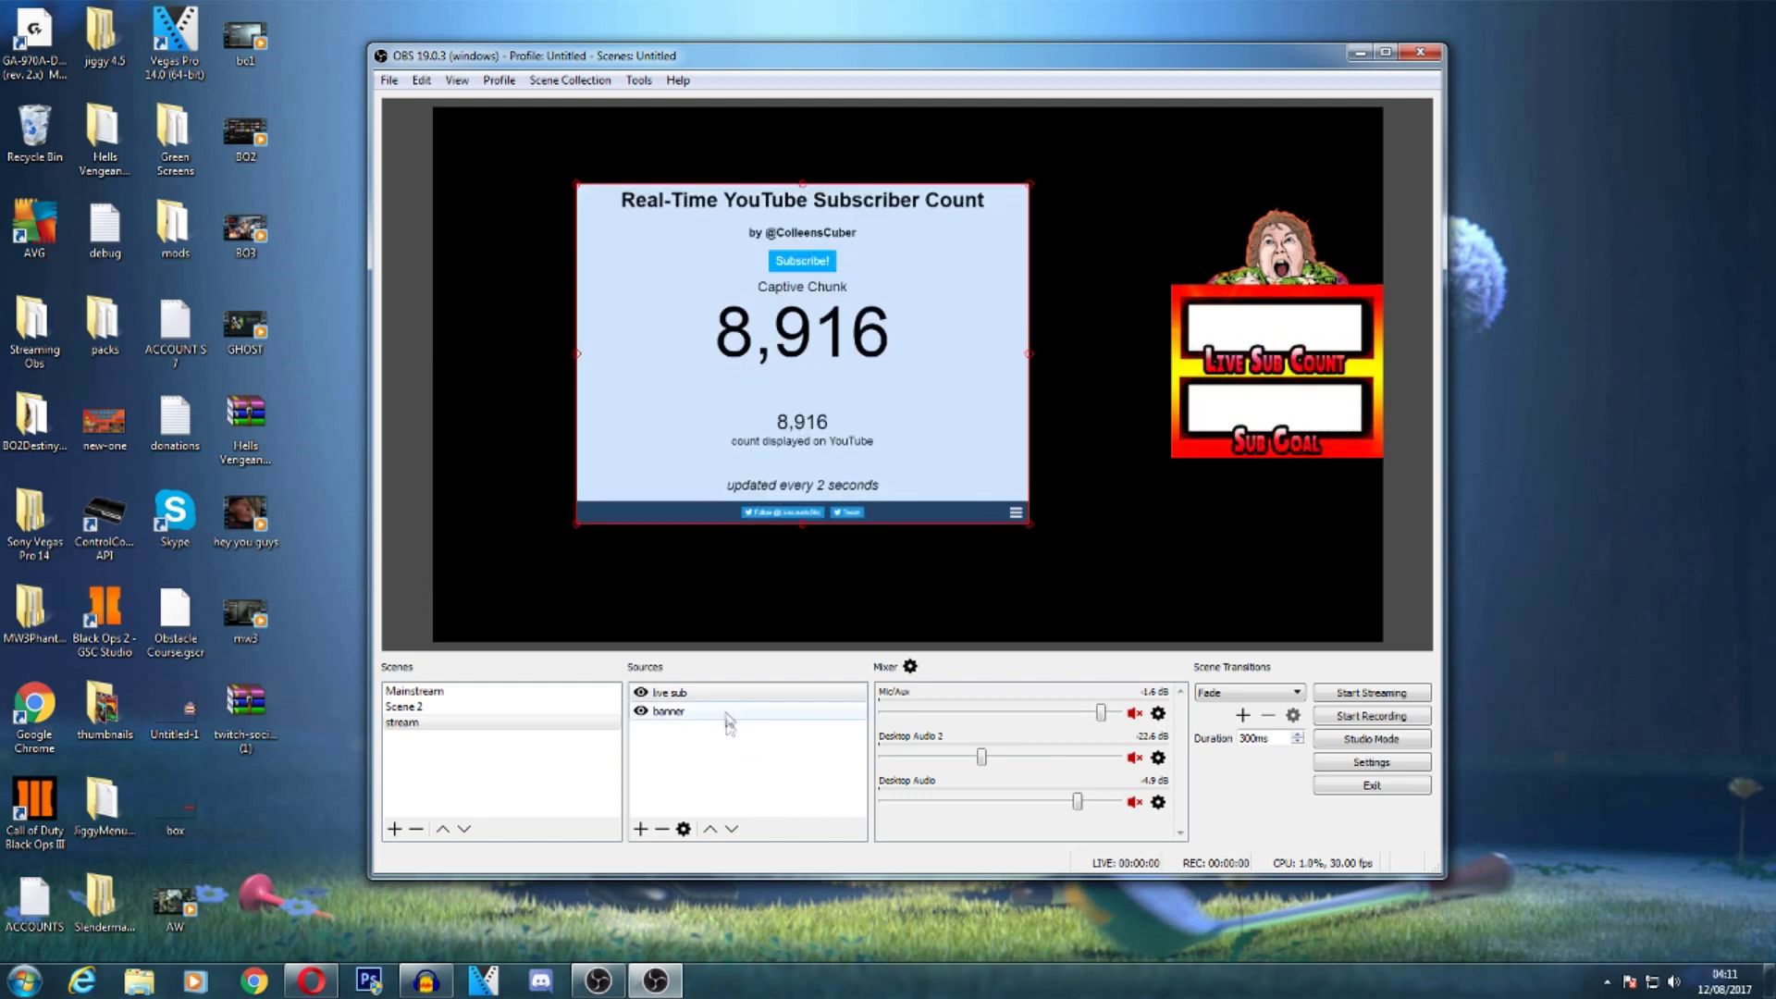
right_click(685, 694)
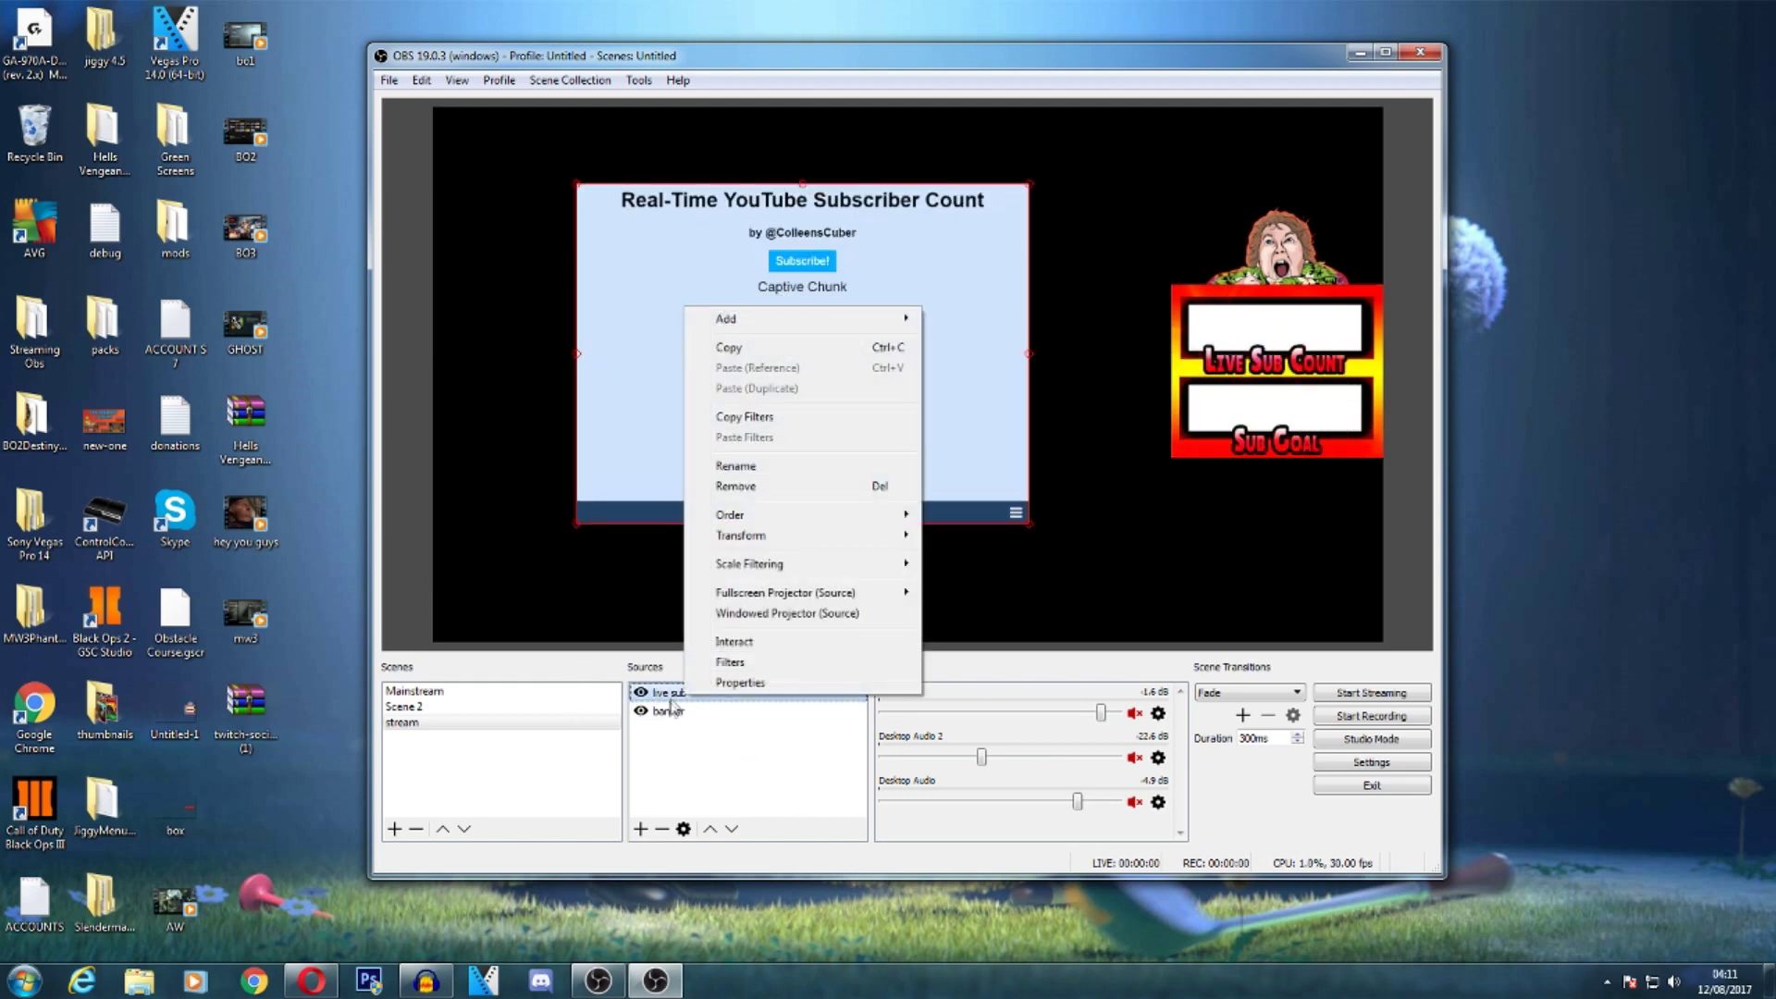
- Add a Crop/Pad filter to the live sub source
click(732, 662)
right_click(616, 178)
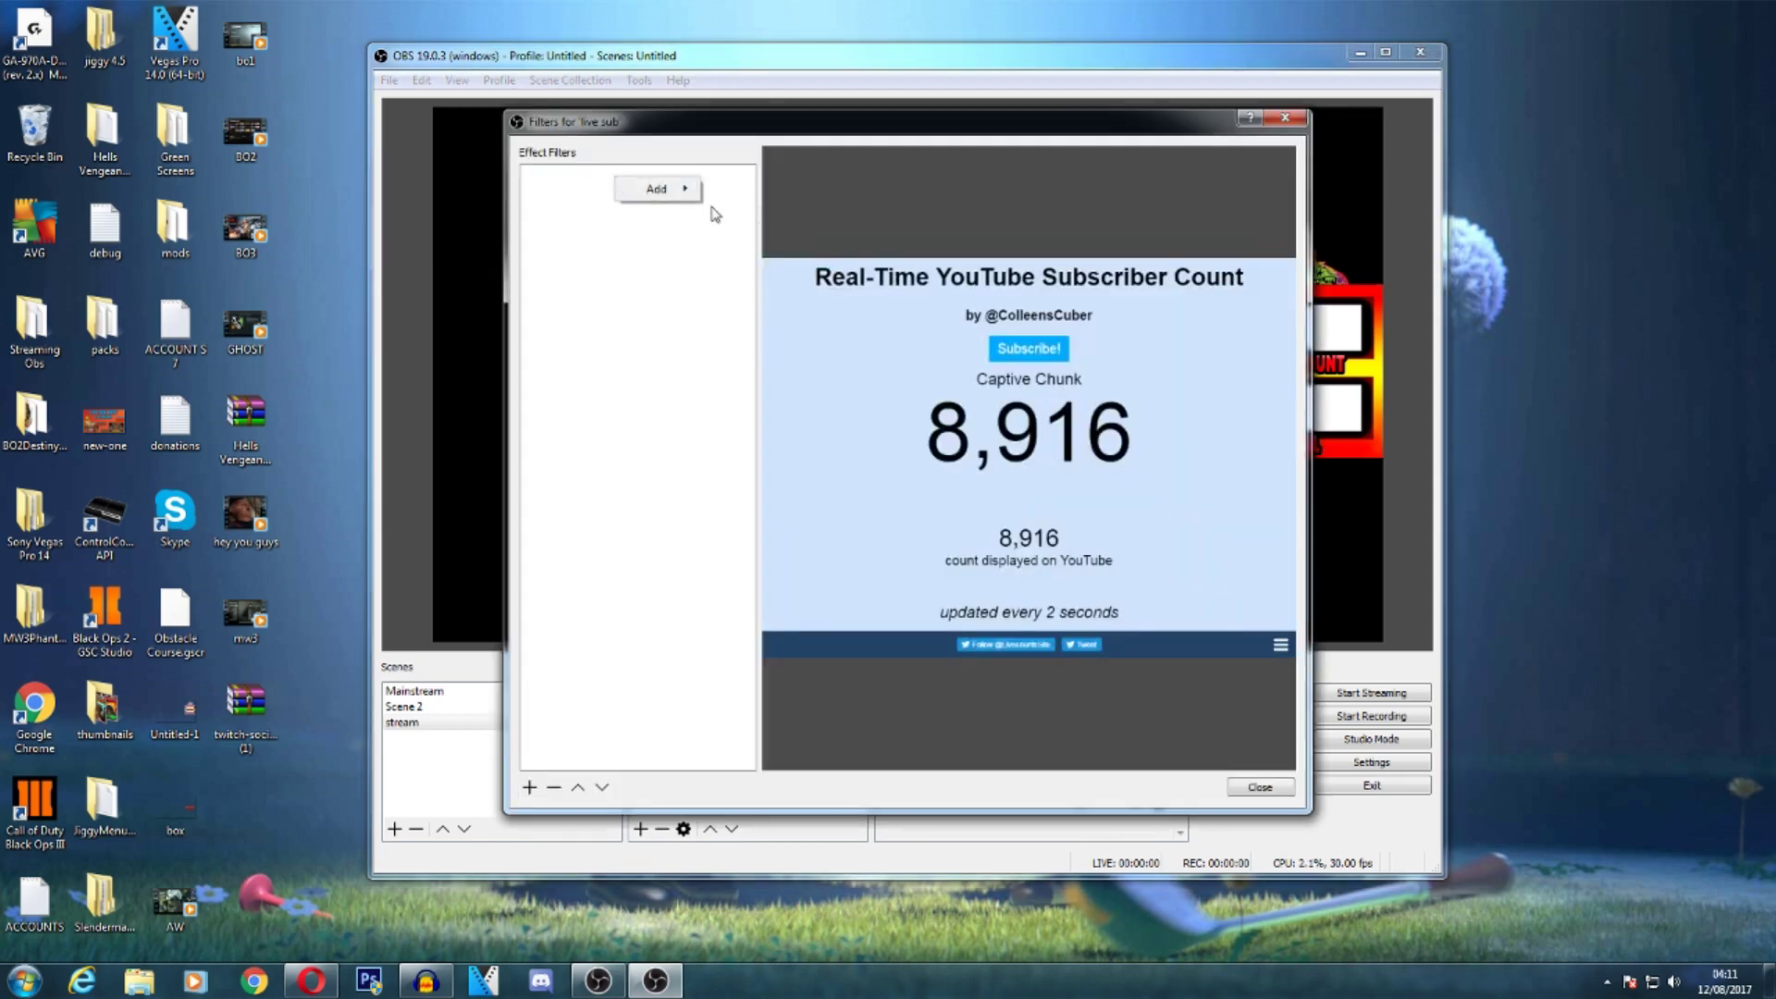
mouse_move(680, 191)
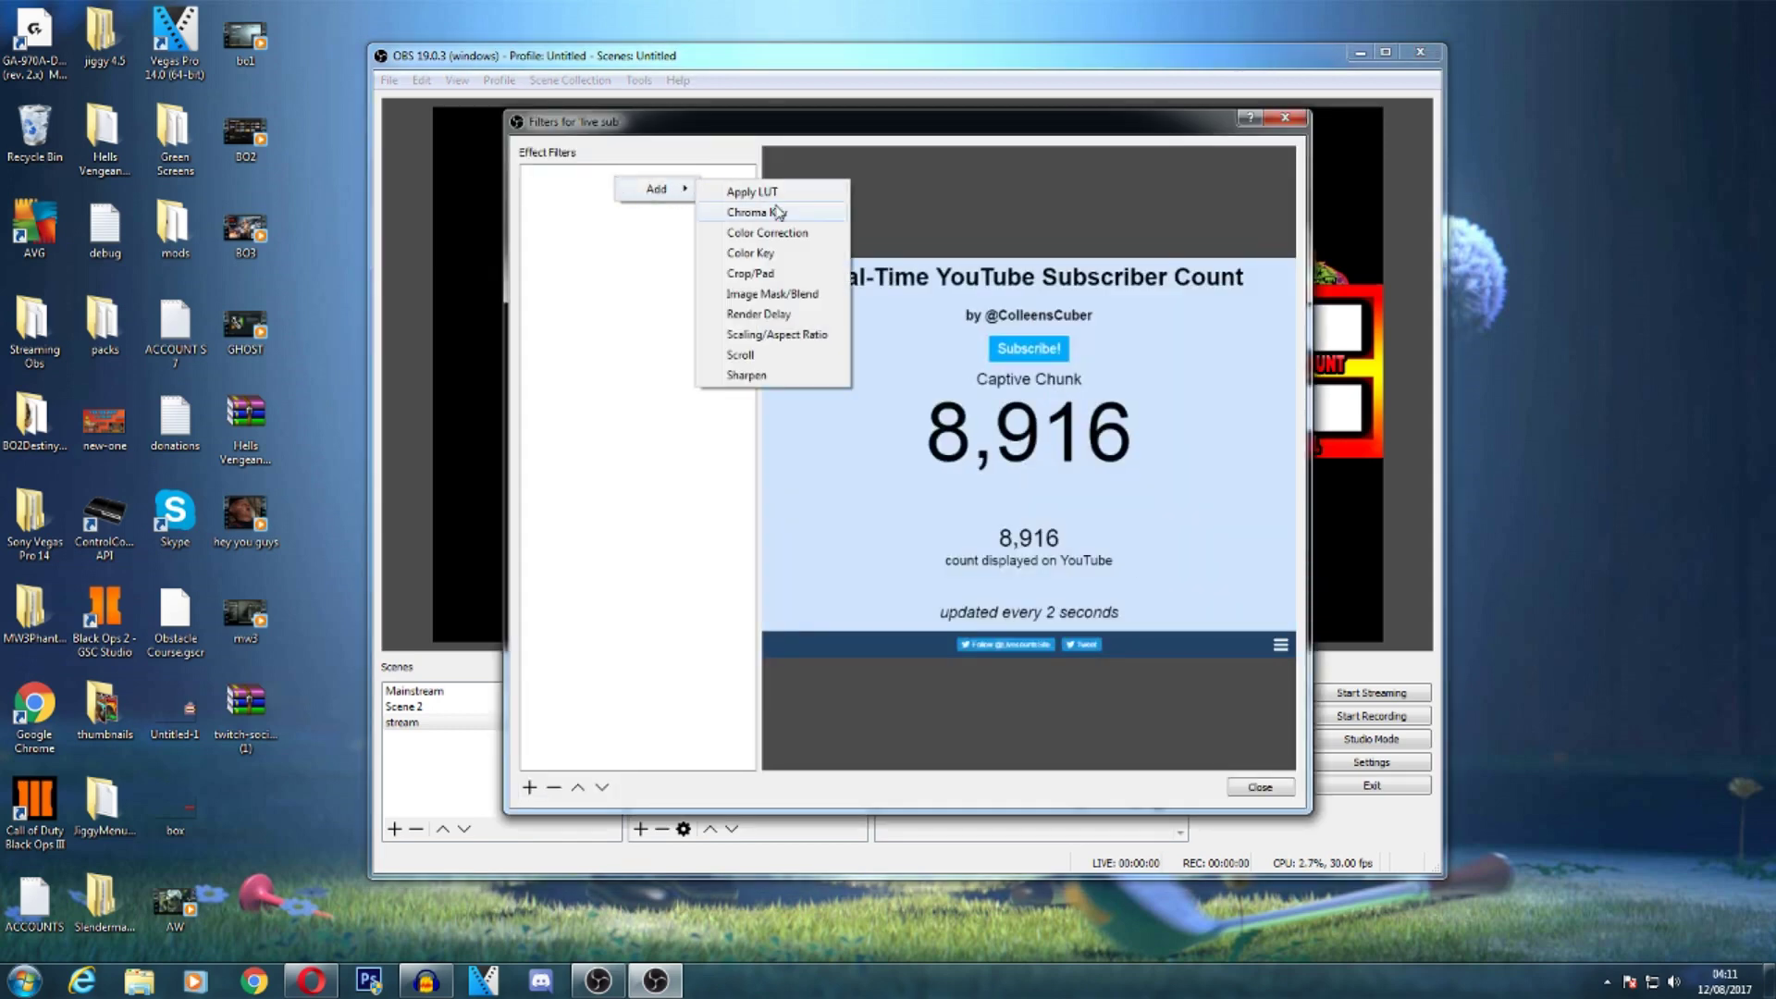
click(784, 274)
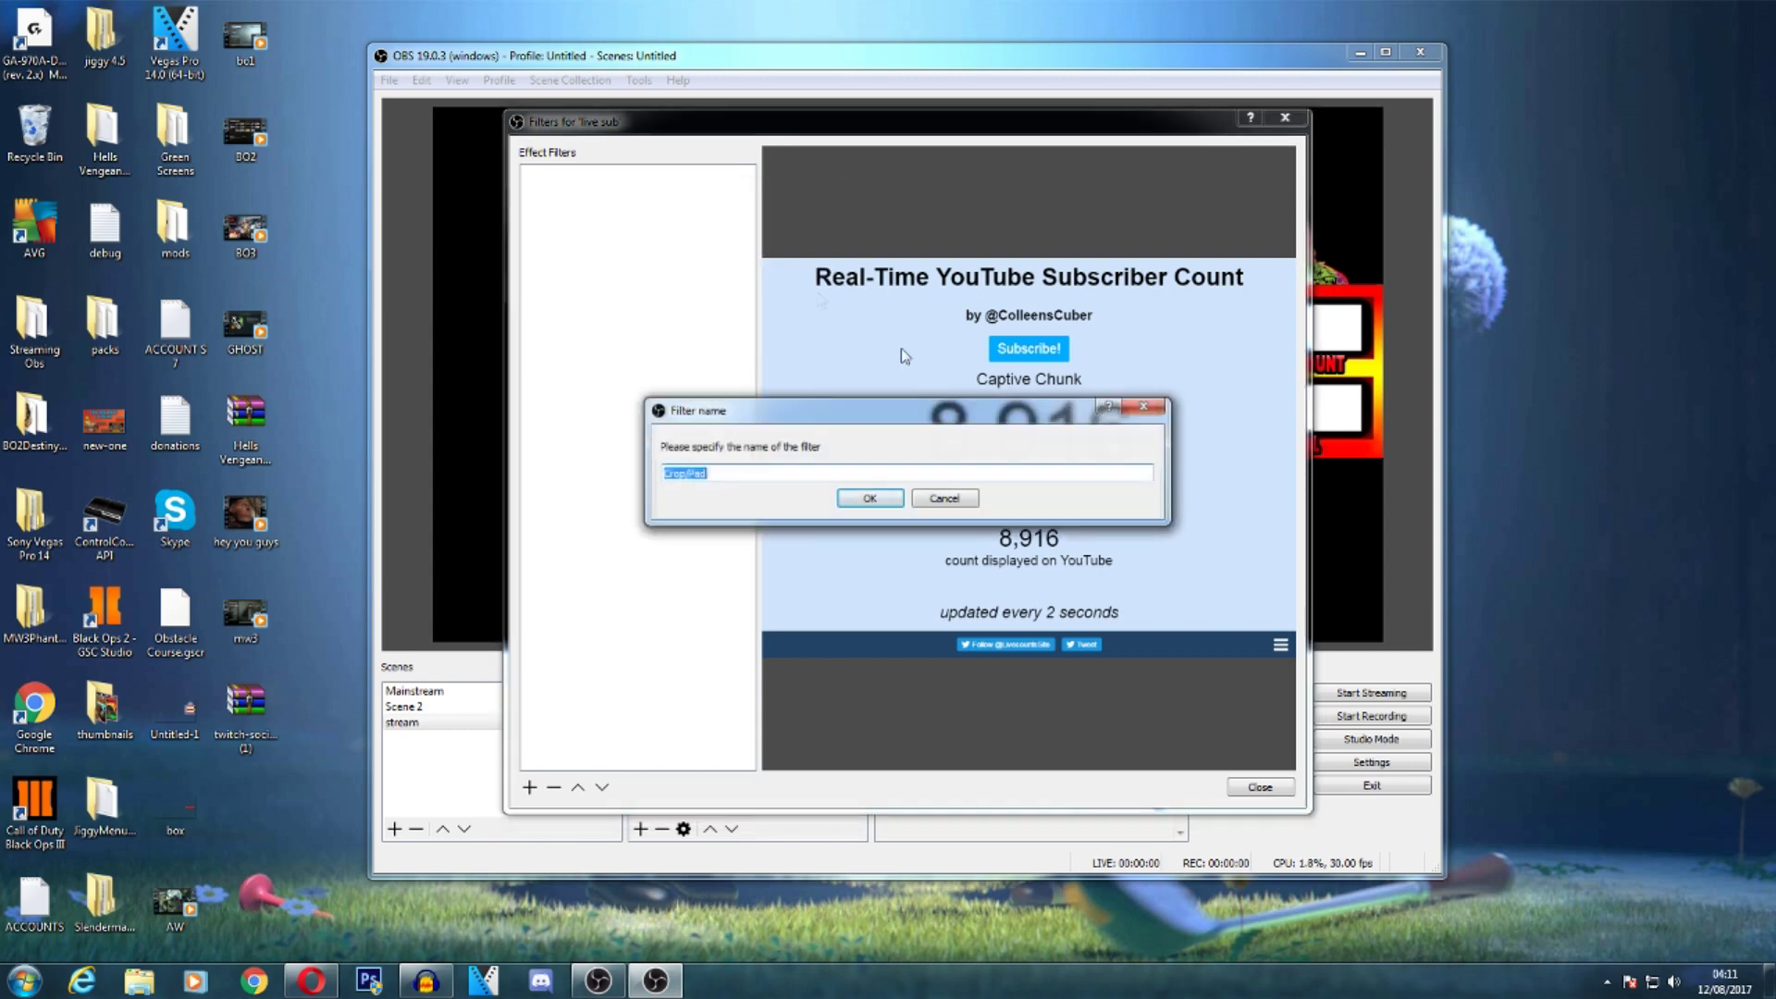
click(869, 499)
- Set the Crop/Pad left crop to 240 and top crop to 210
click(842, 579)
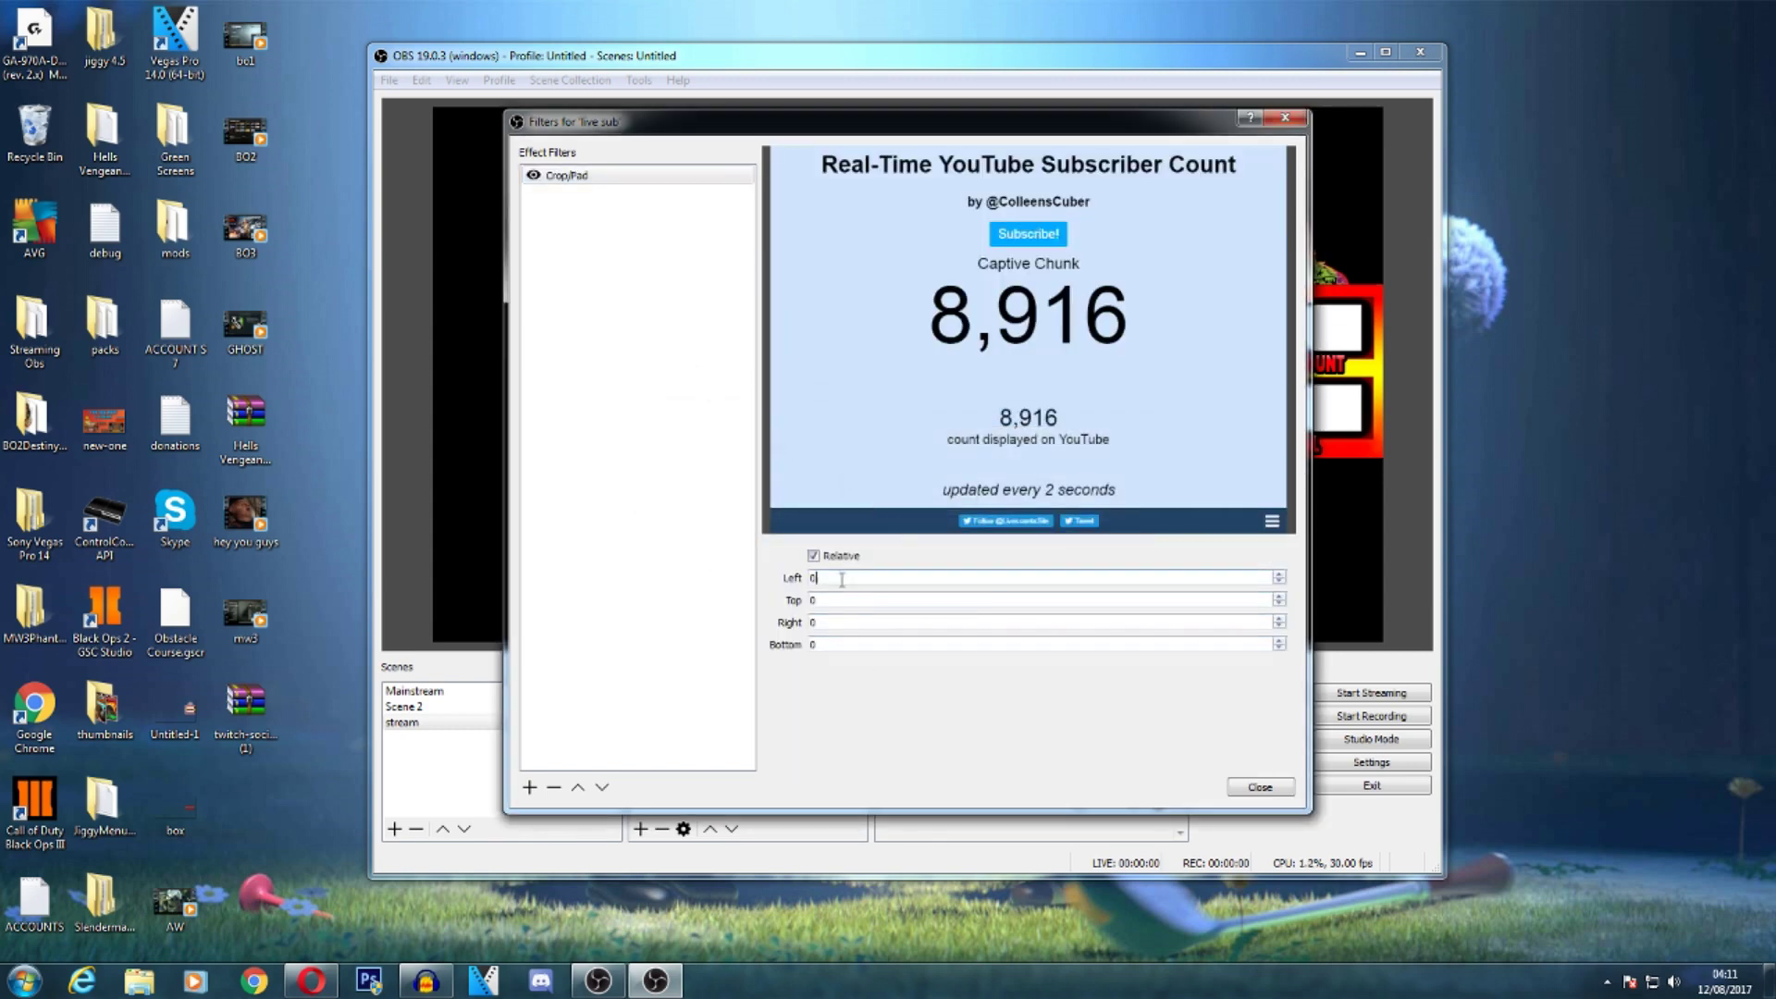
double_click(842, 579)
text(200)
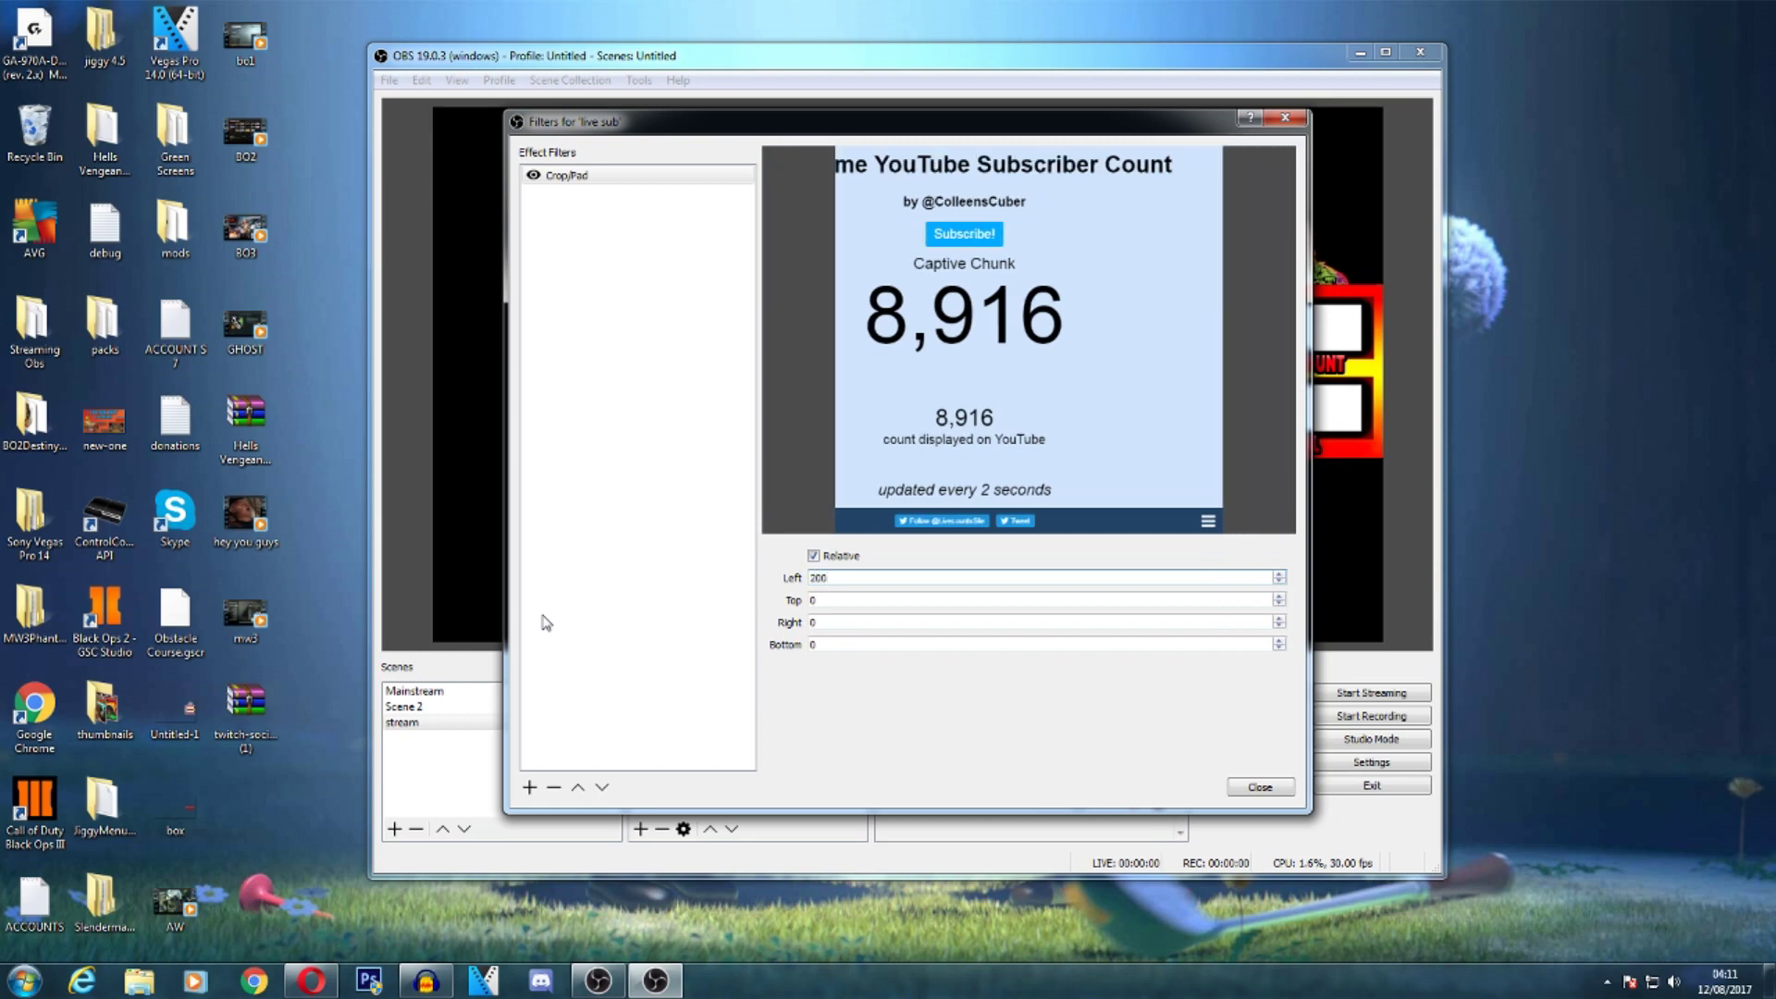
key(BackSpace)
key(BackSpace)
key(BackSpace)
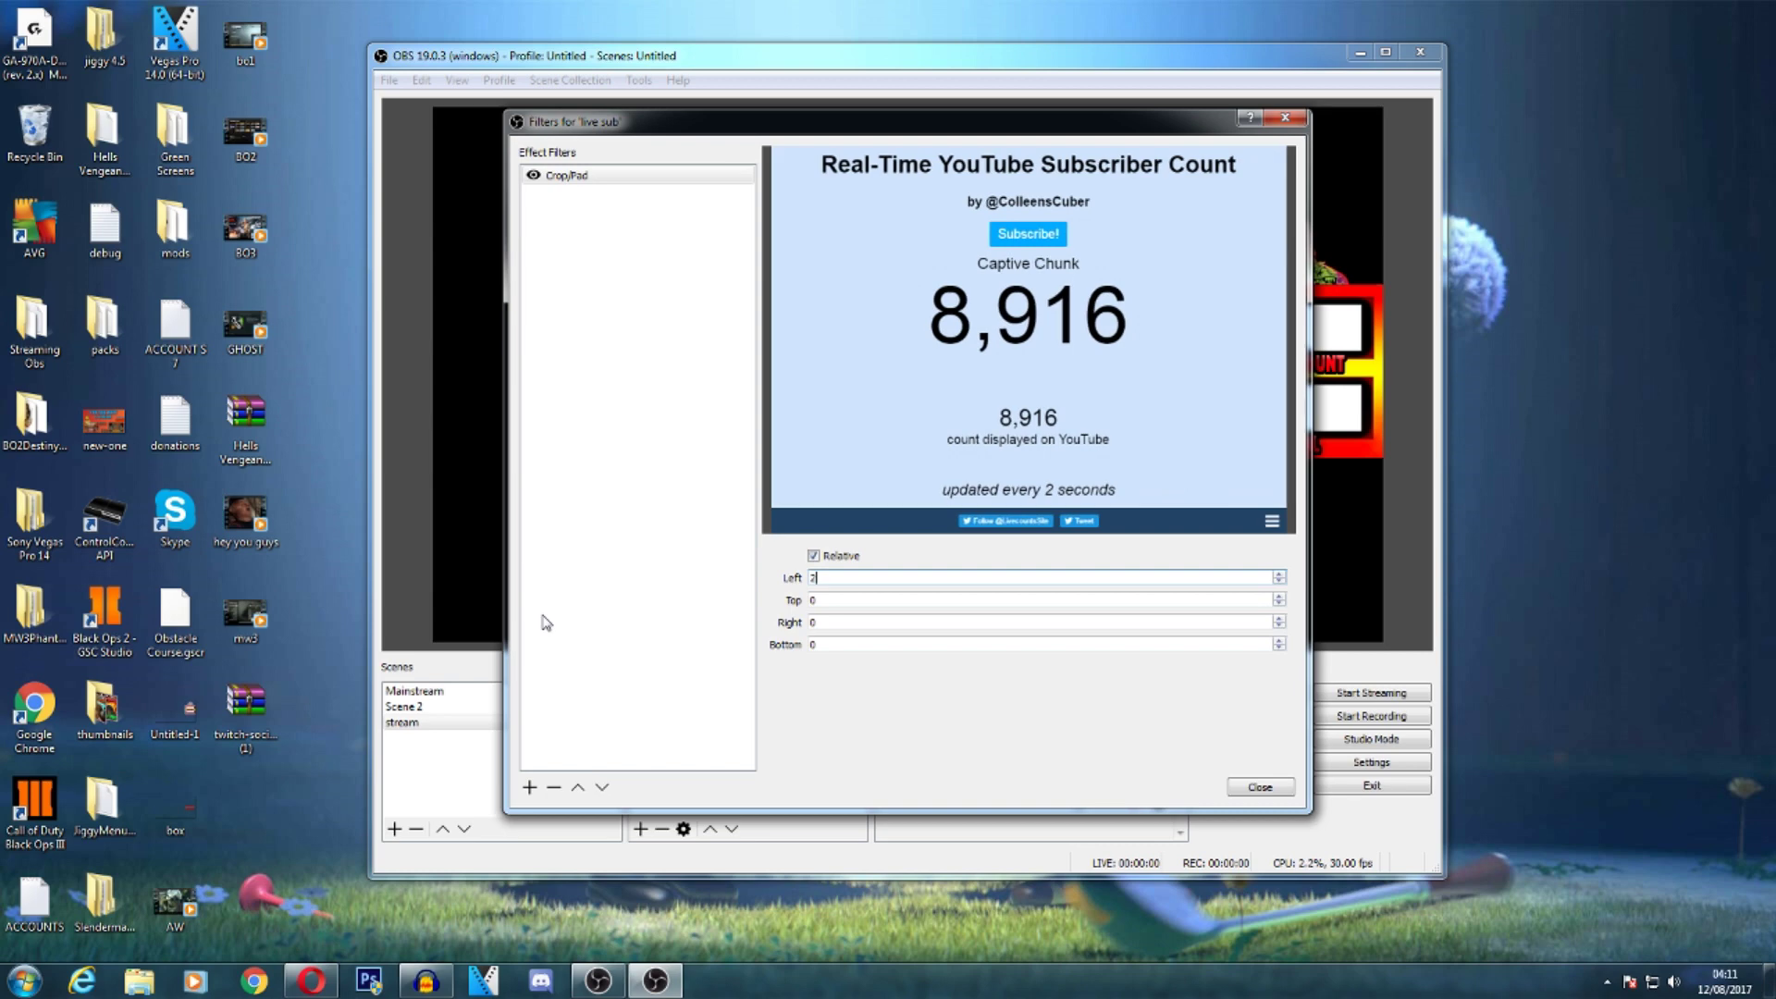
text(260)
key(BackSpace)
key(BackSpace)
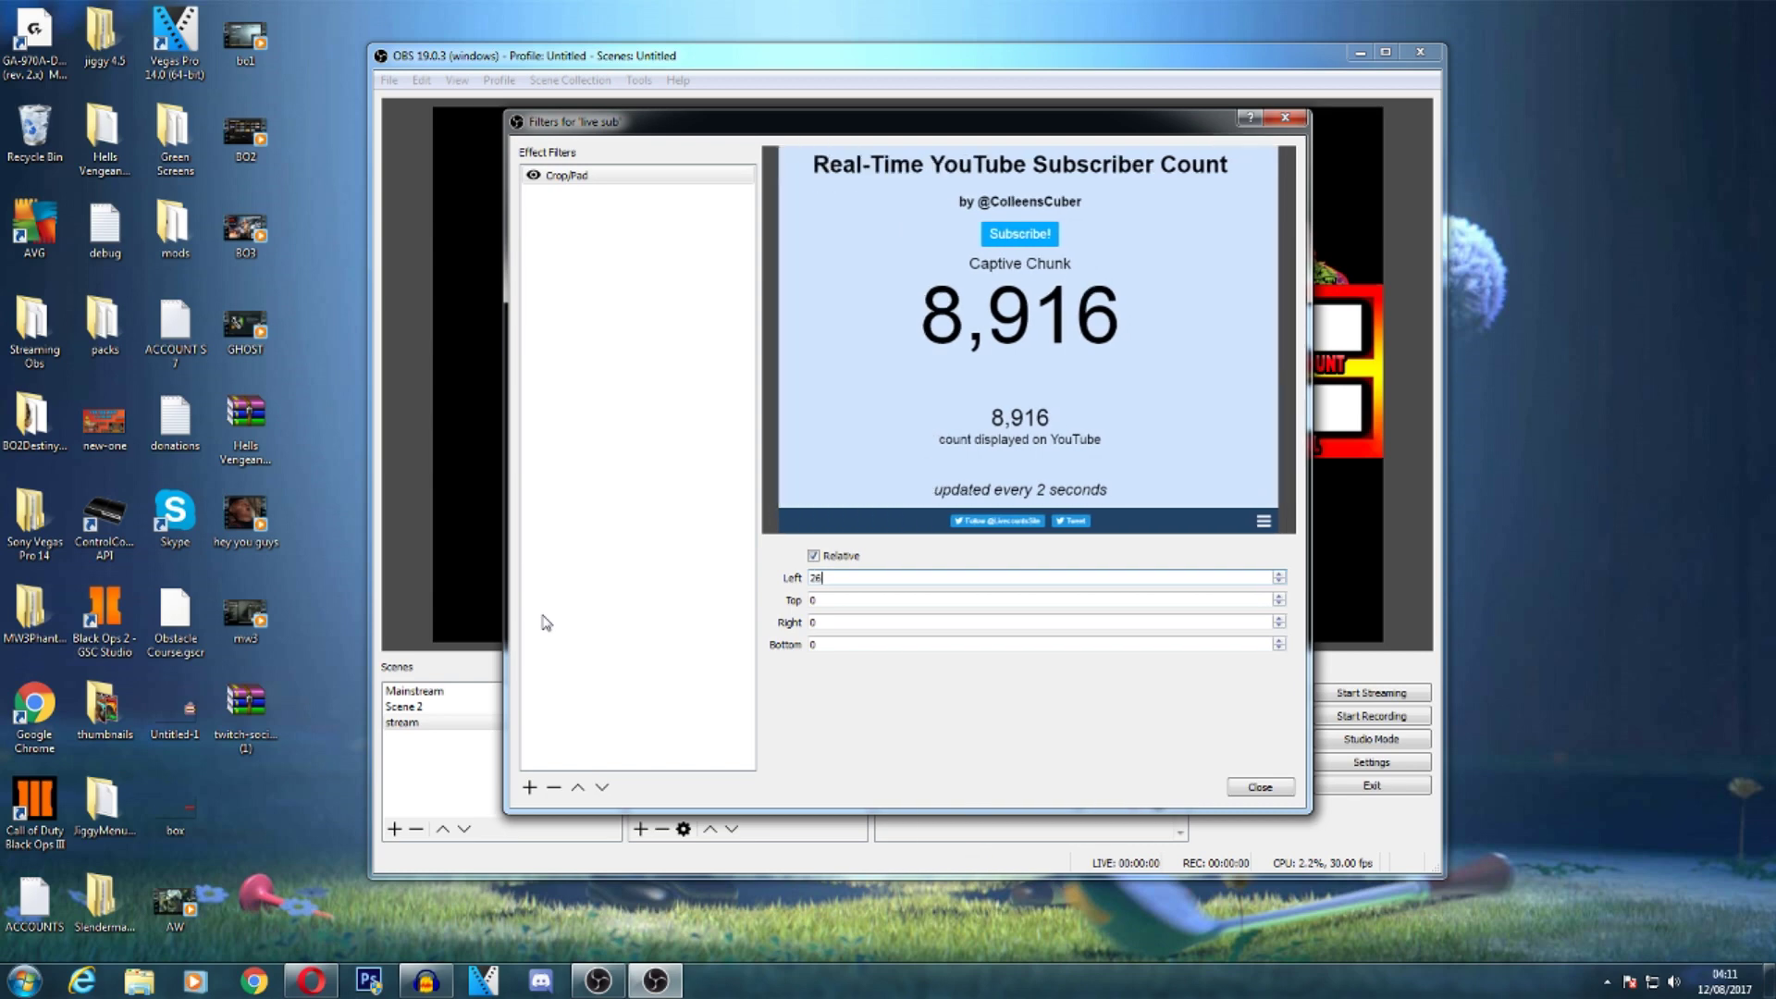
text(40)
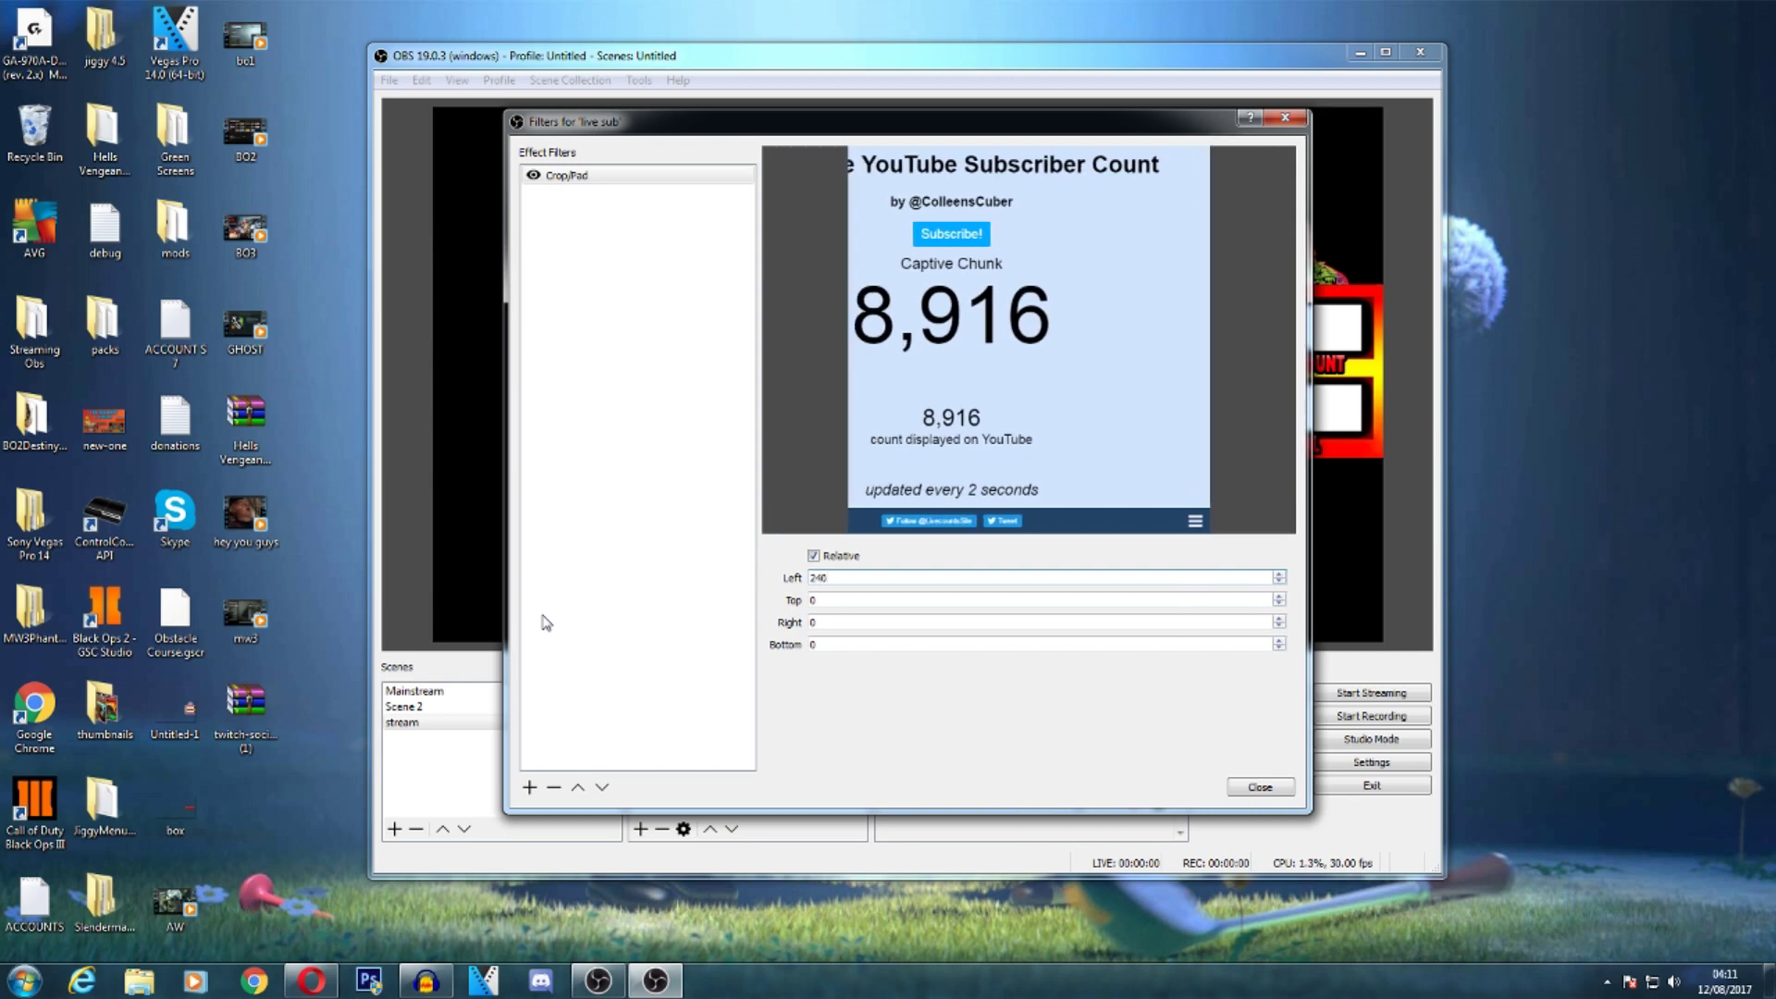
key(Tab)
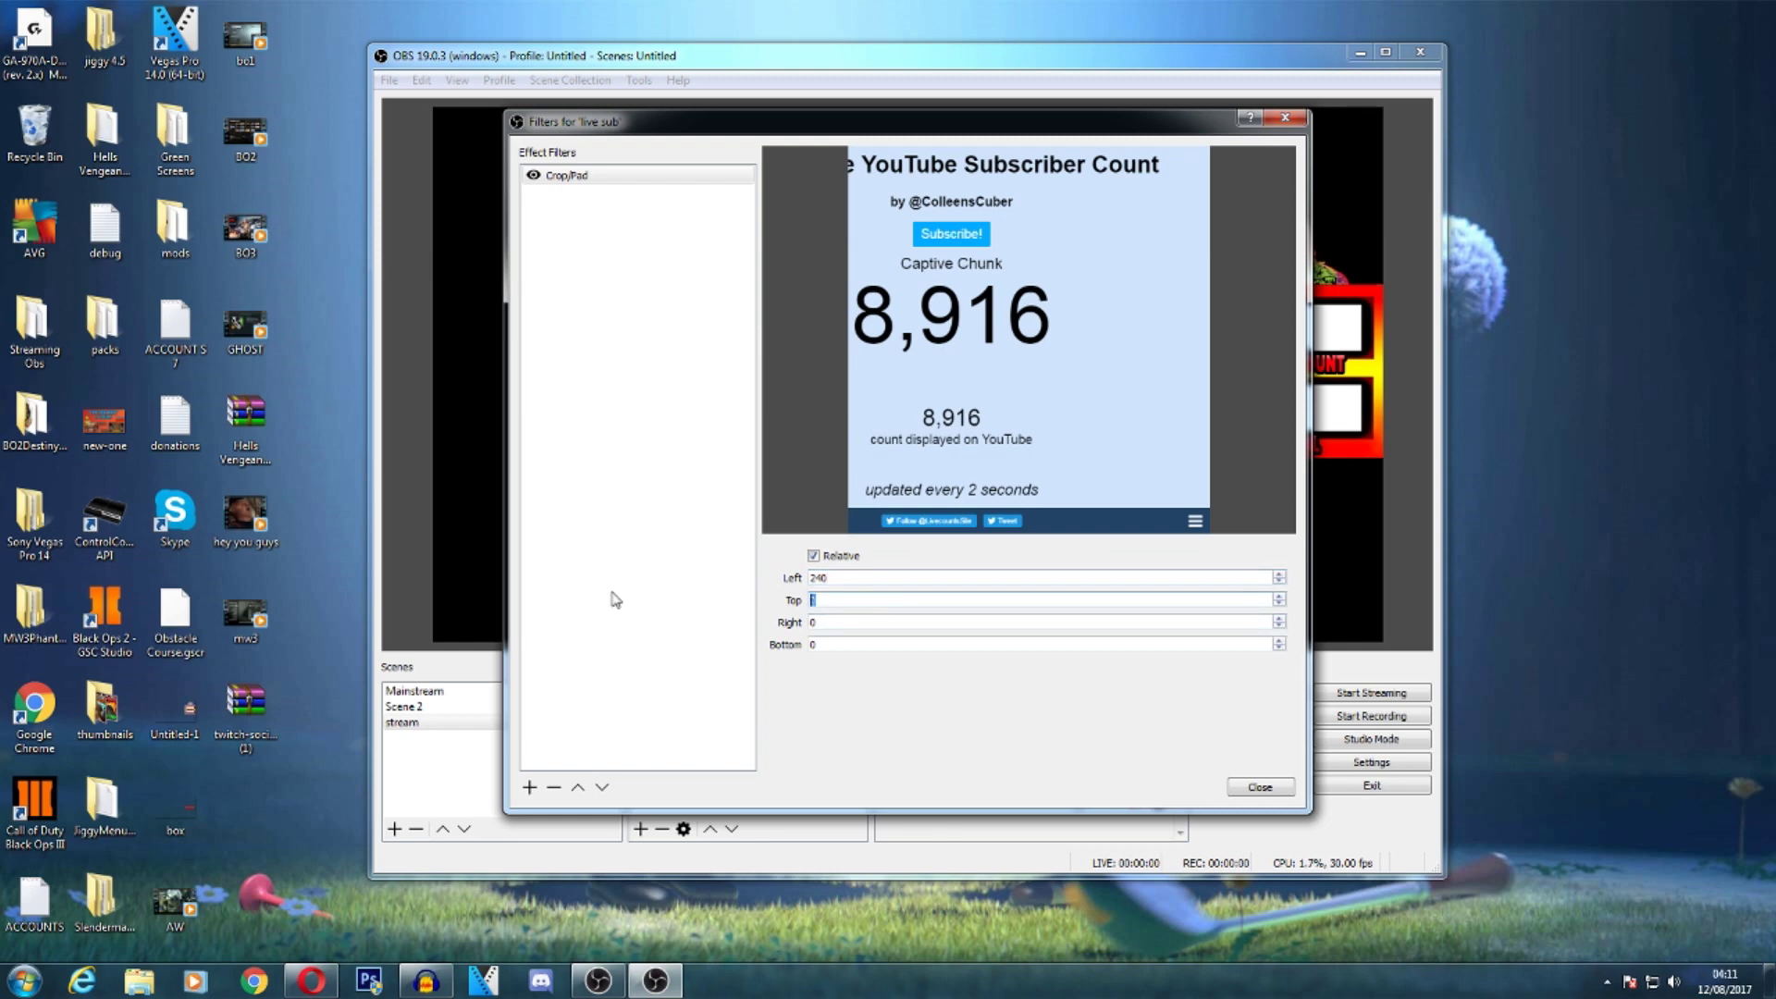
text(300)
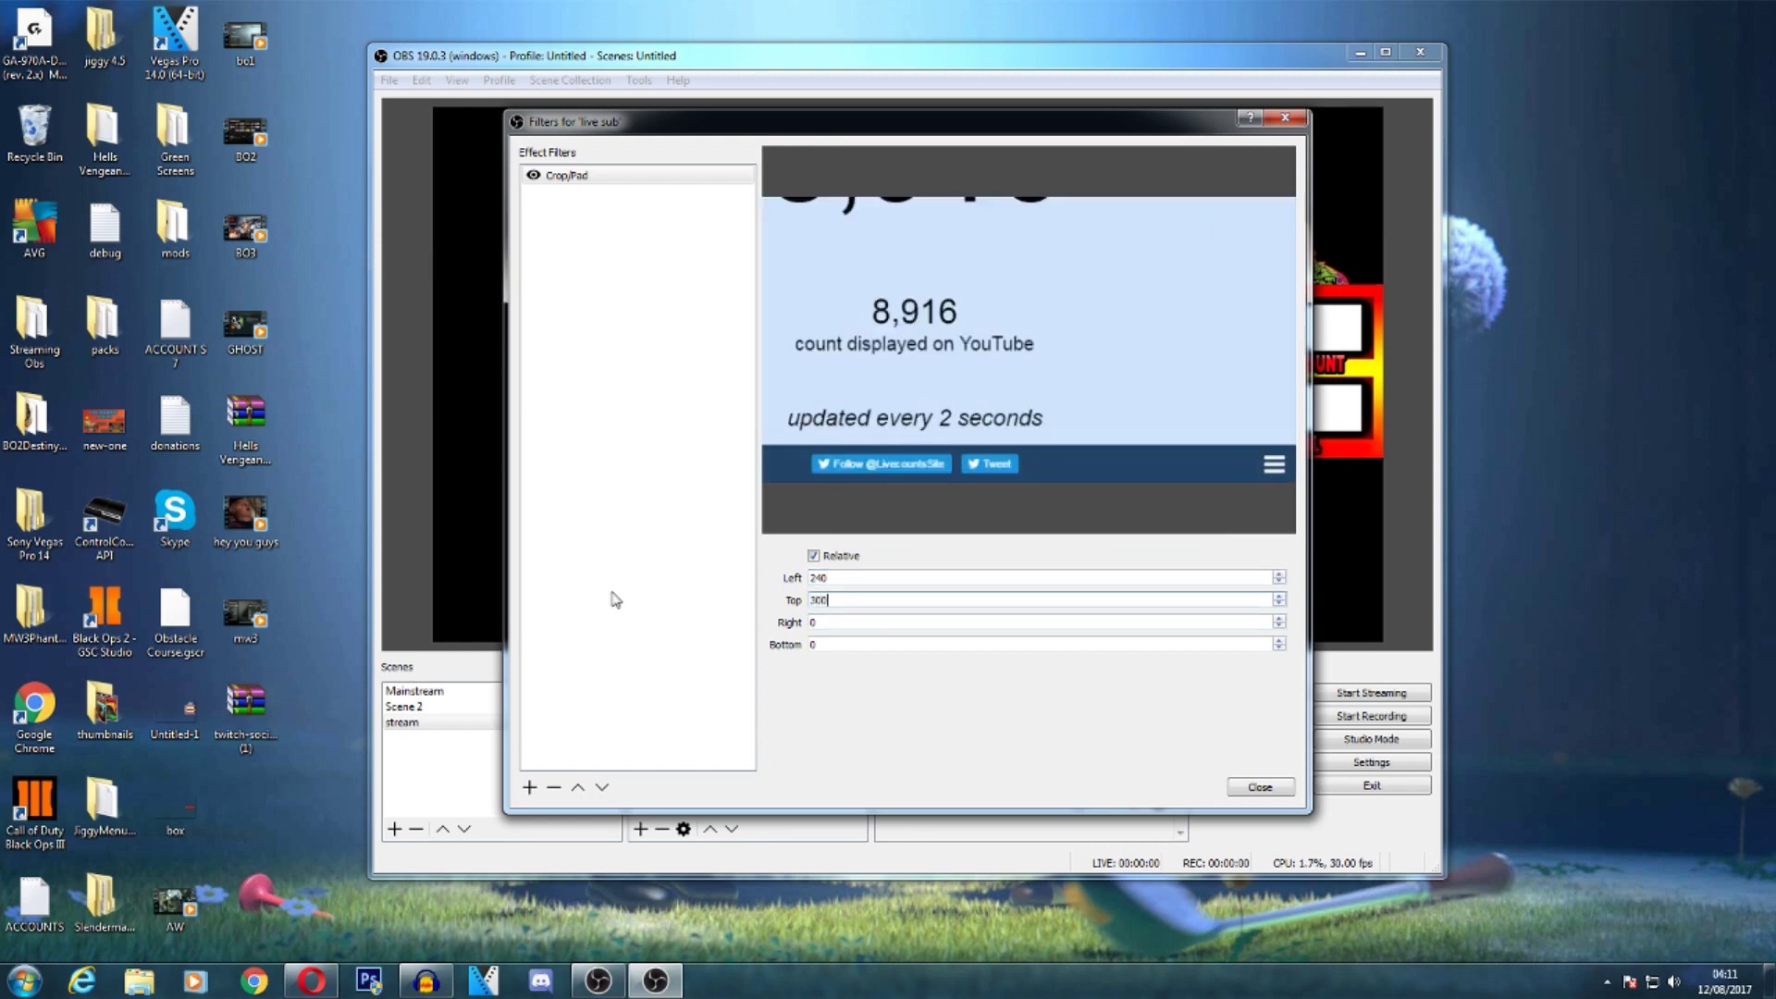
key(BackSpace)
key(BackSpace)
key(BackSpace)
text(230)
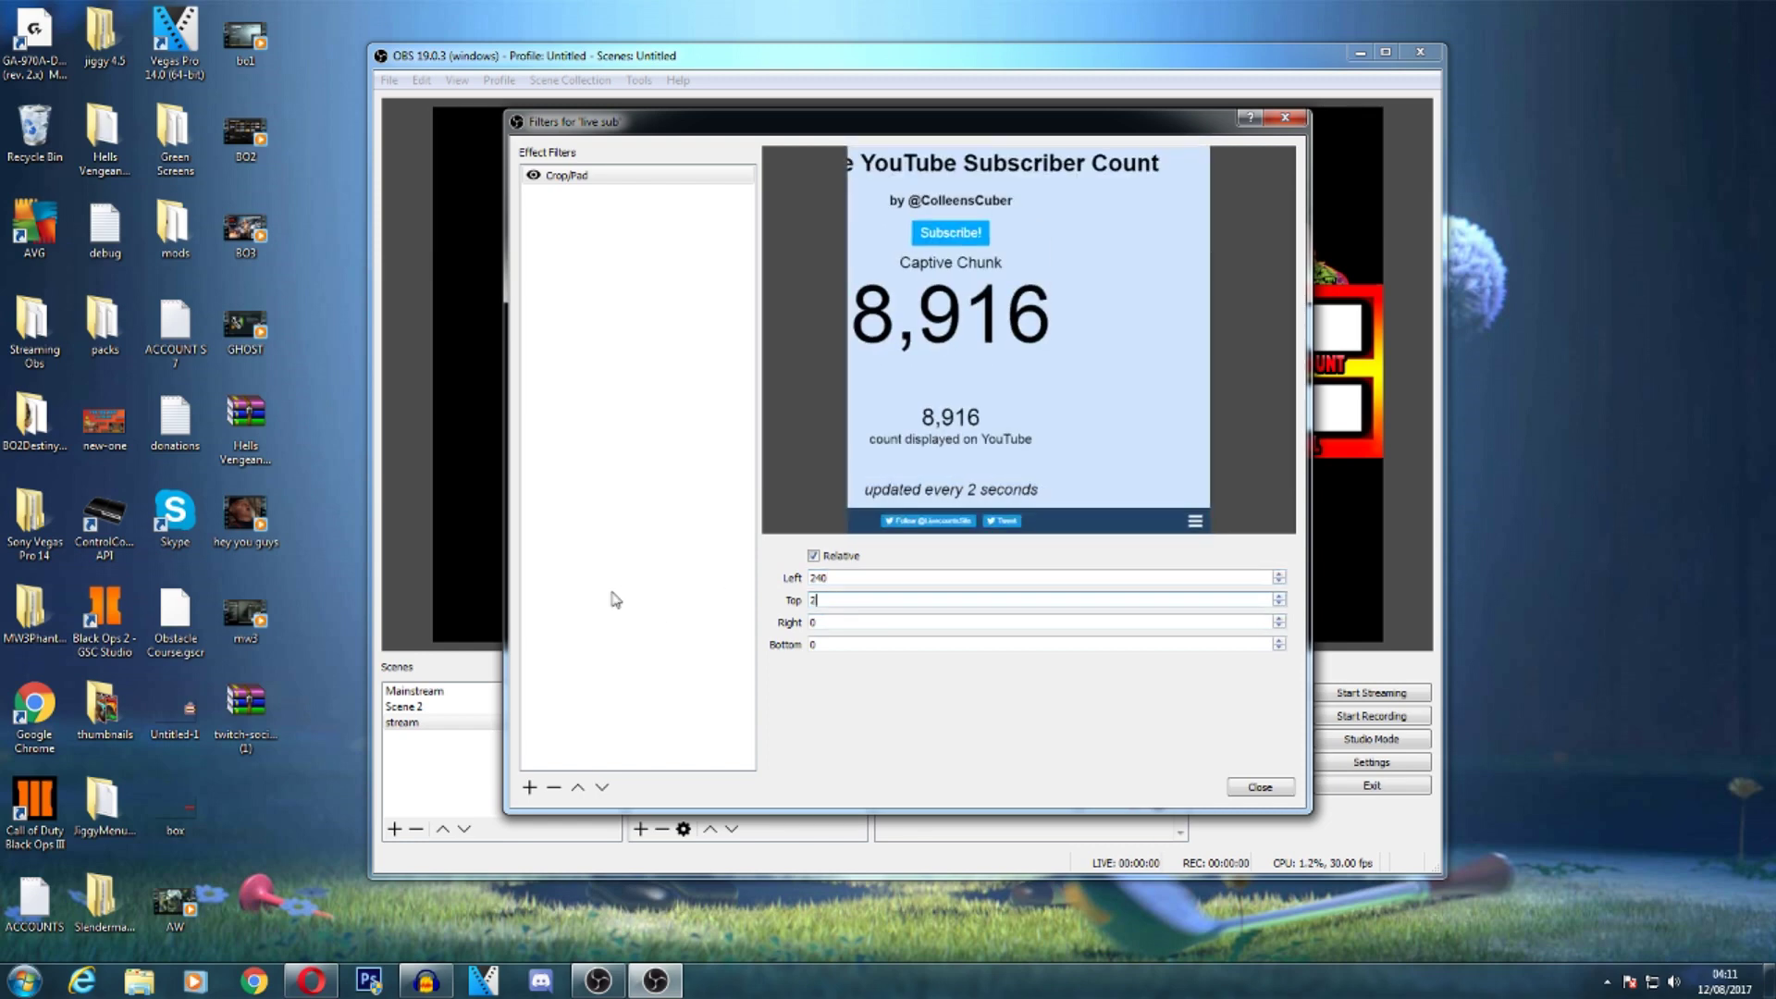
key(BackSpace)
key(BackSpace)
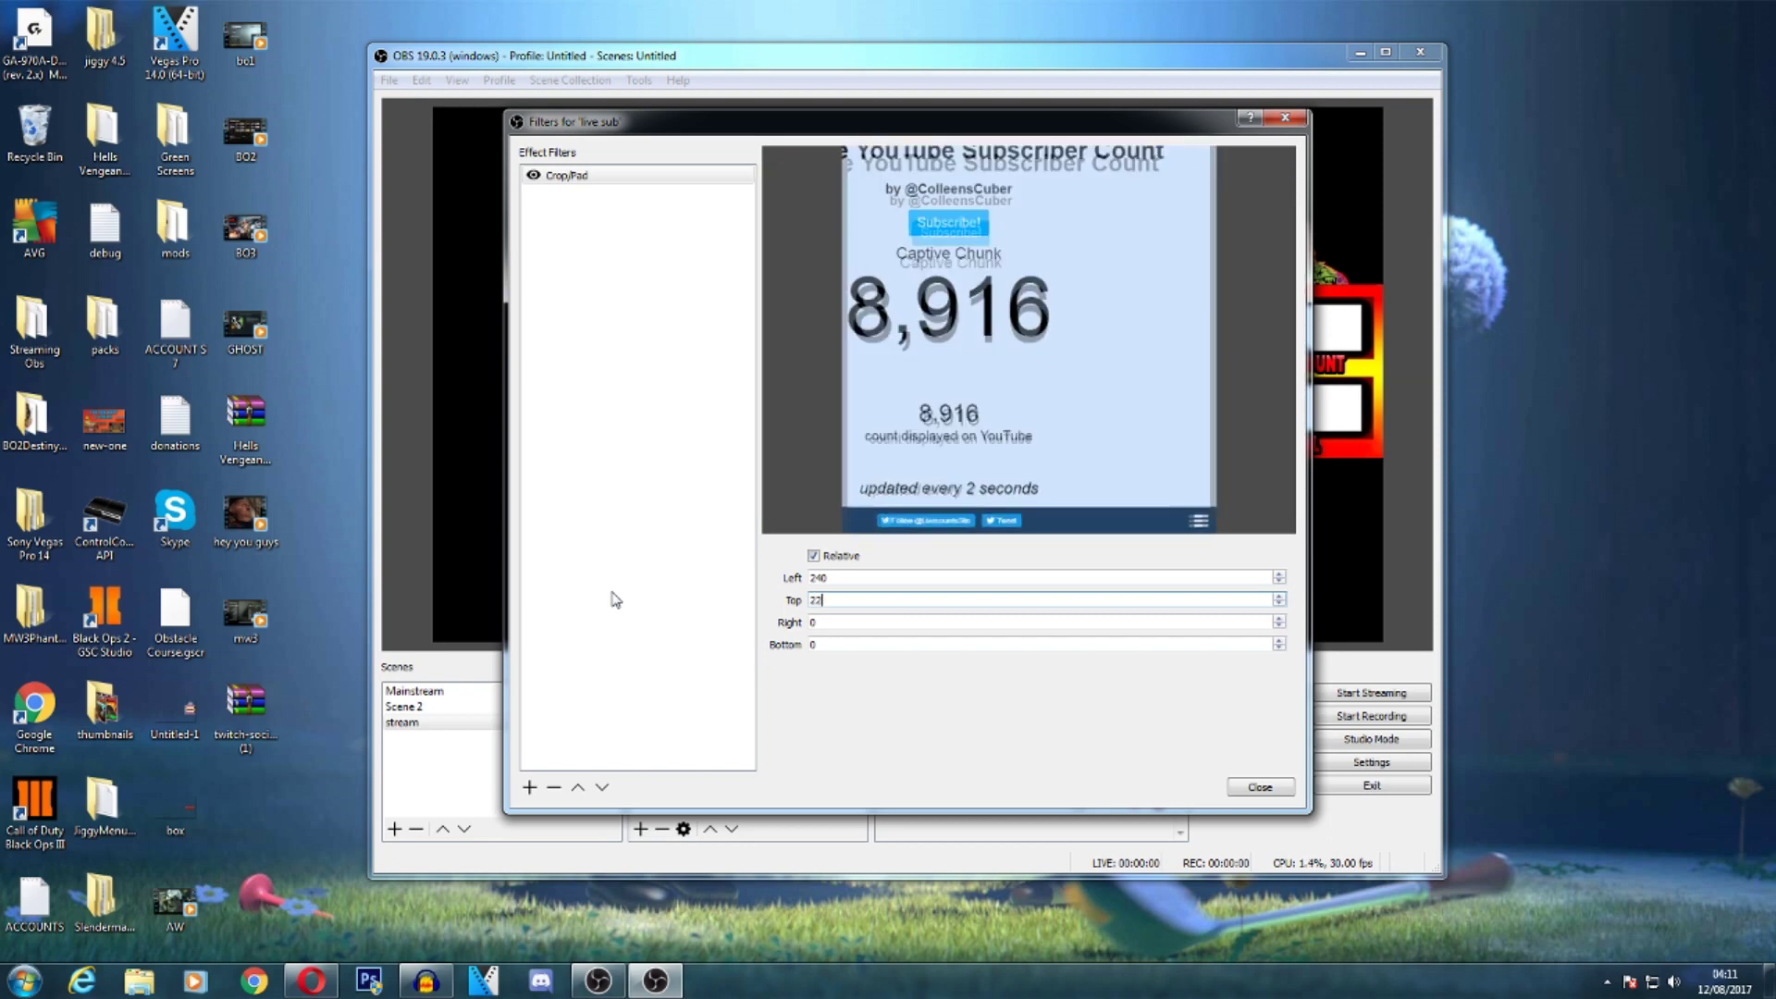
text(20)
key(BackSpace)
key(BackSpace)
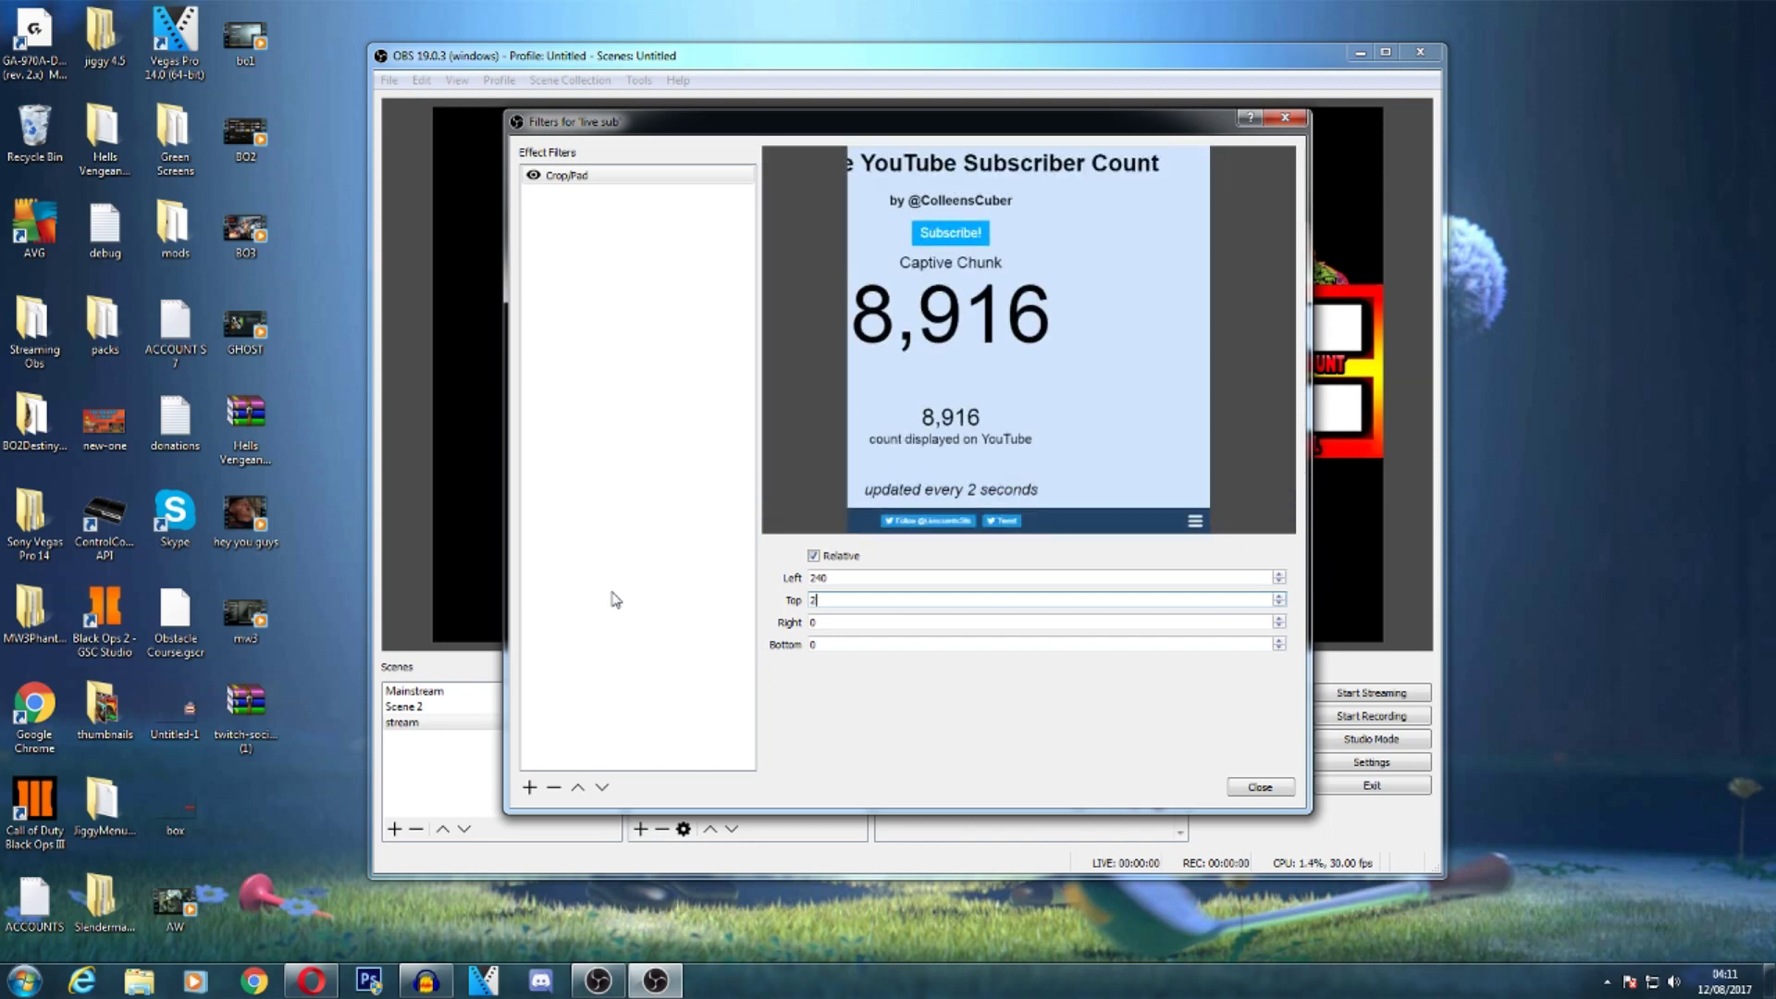
text(10)
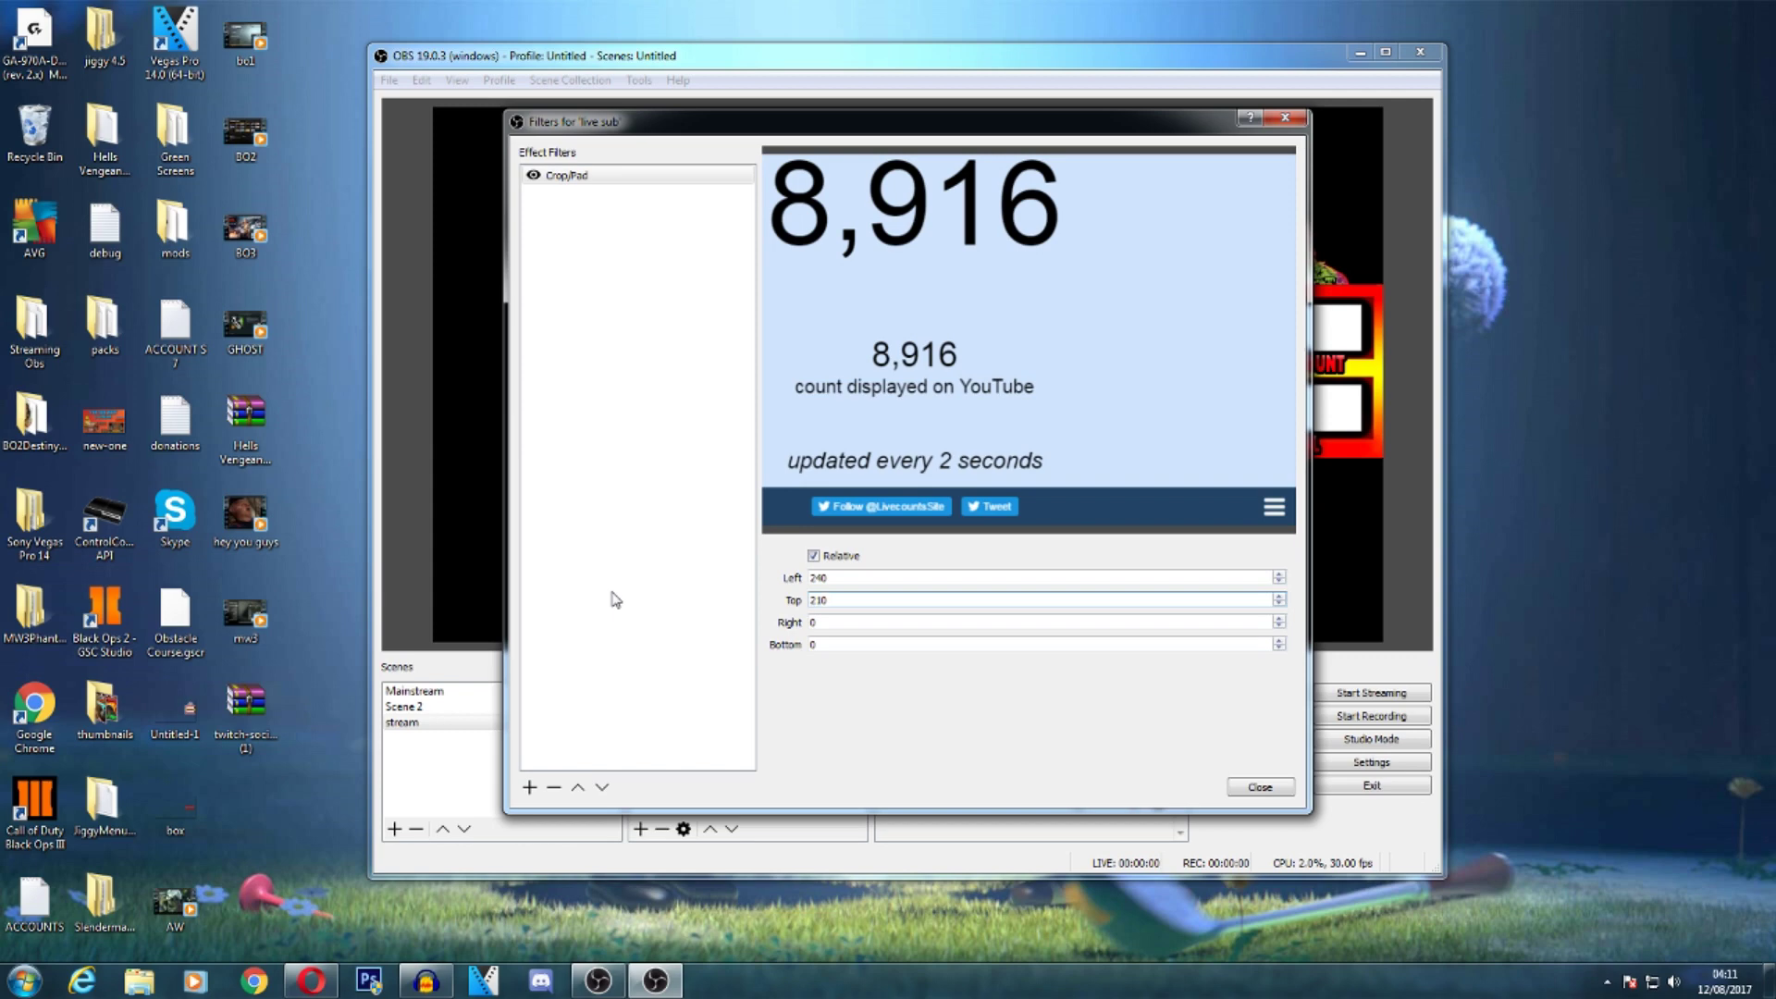
- Set the right crop to 240 and the bottom crop to 270
key(Tab)
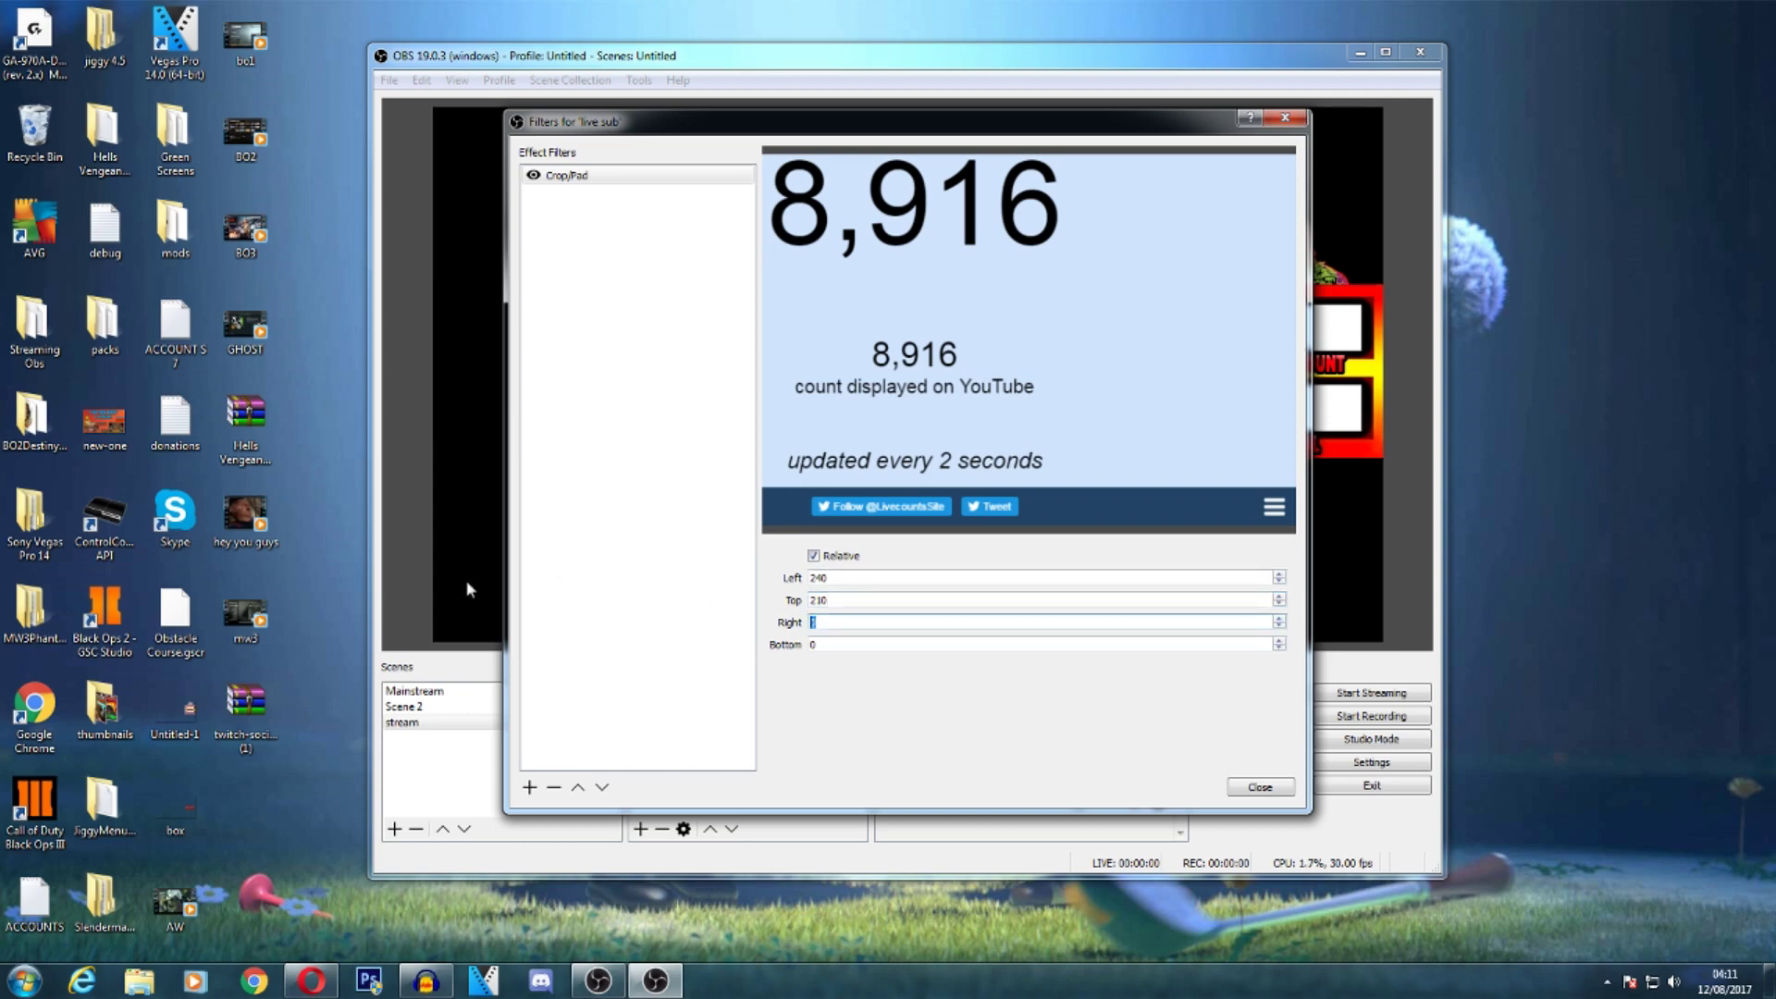
text(240)
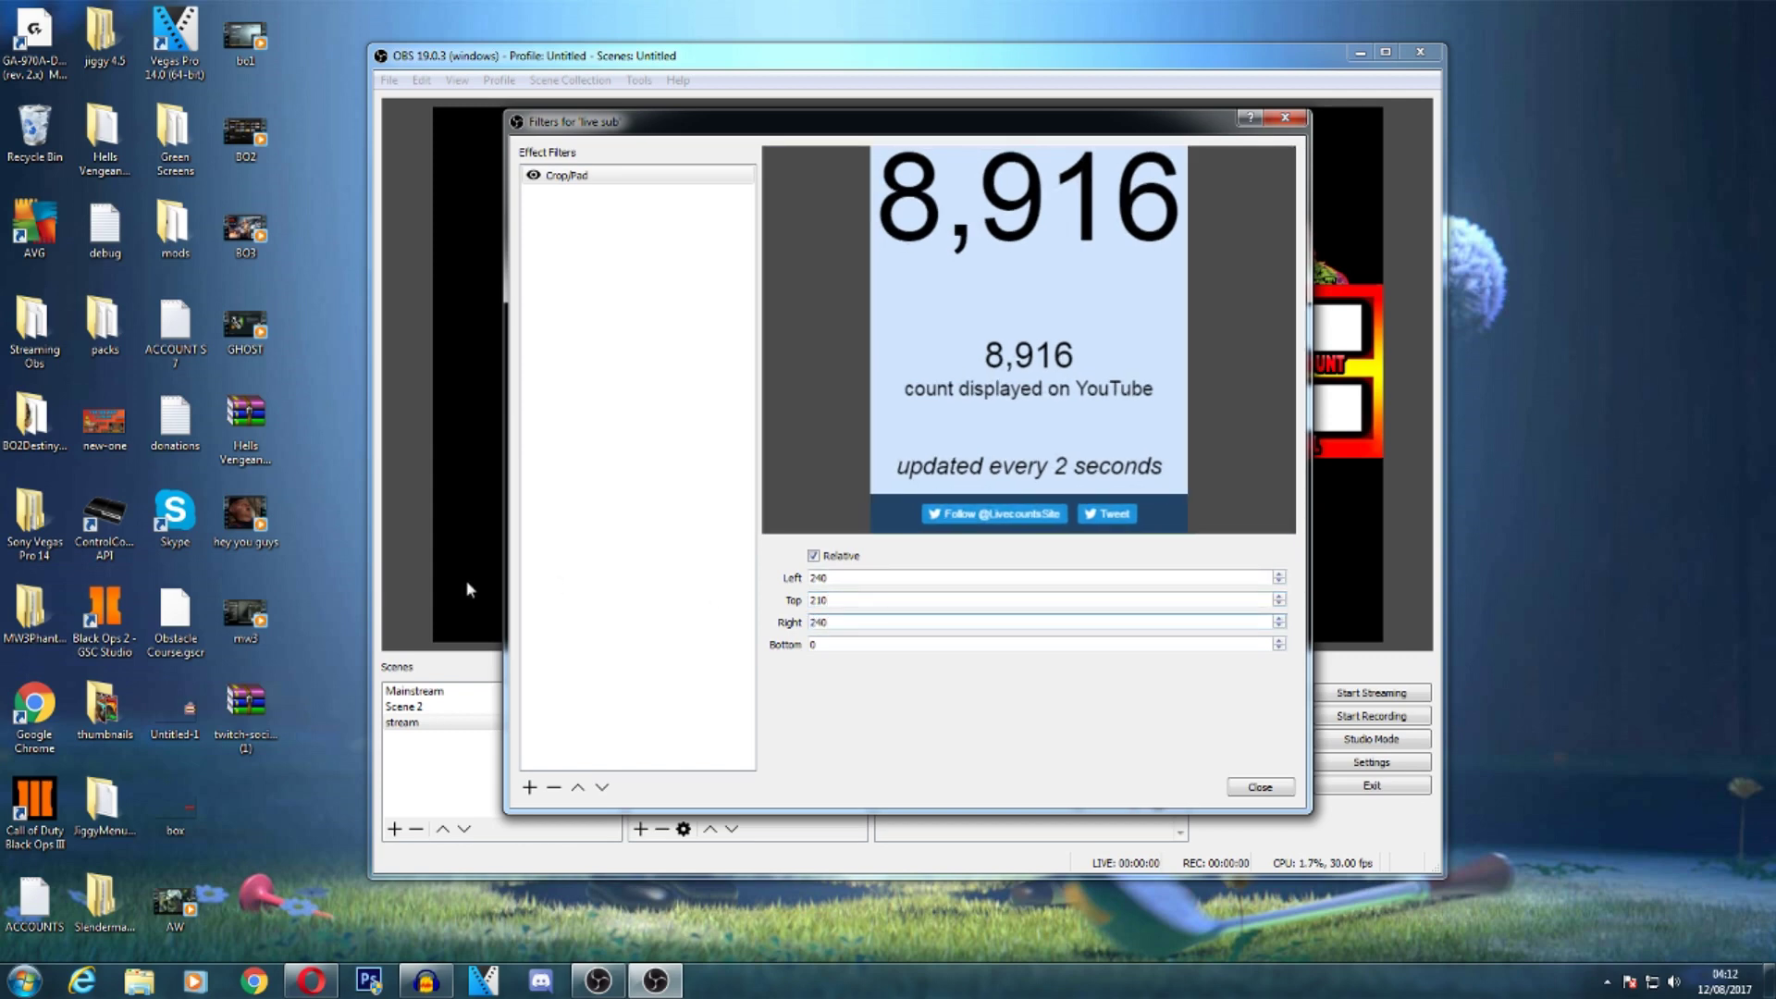
key(Tab)
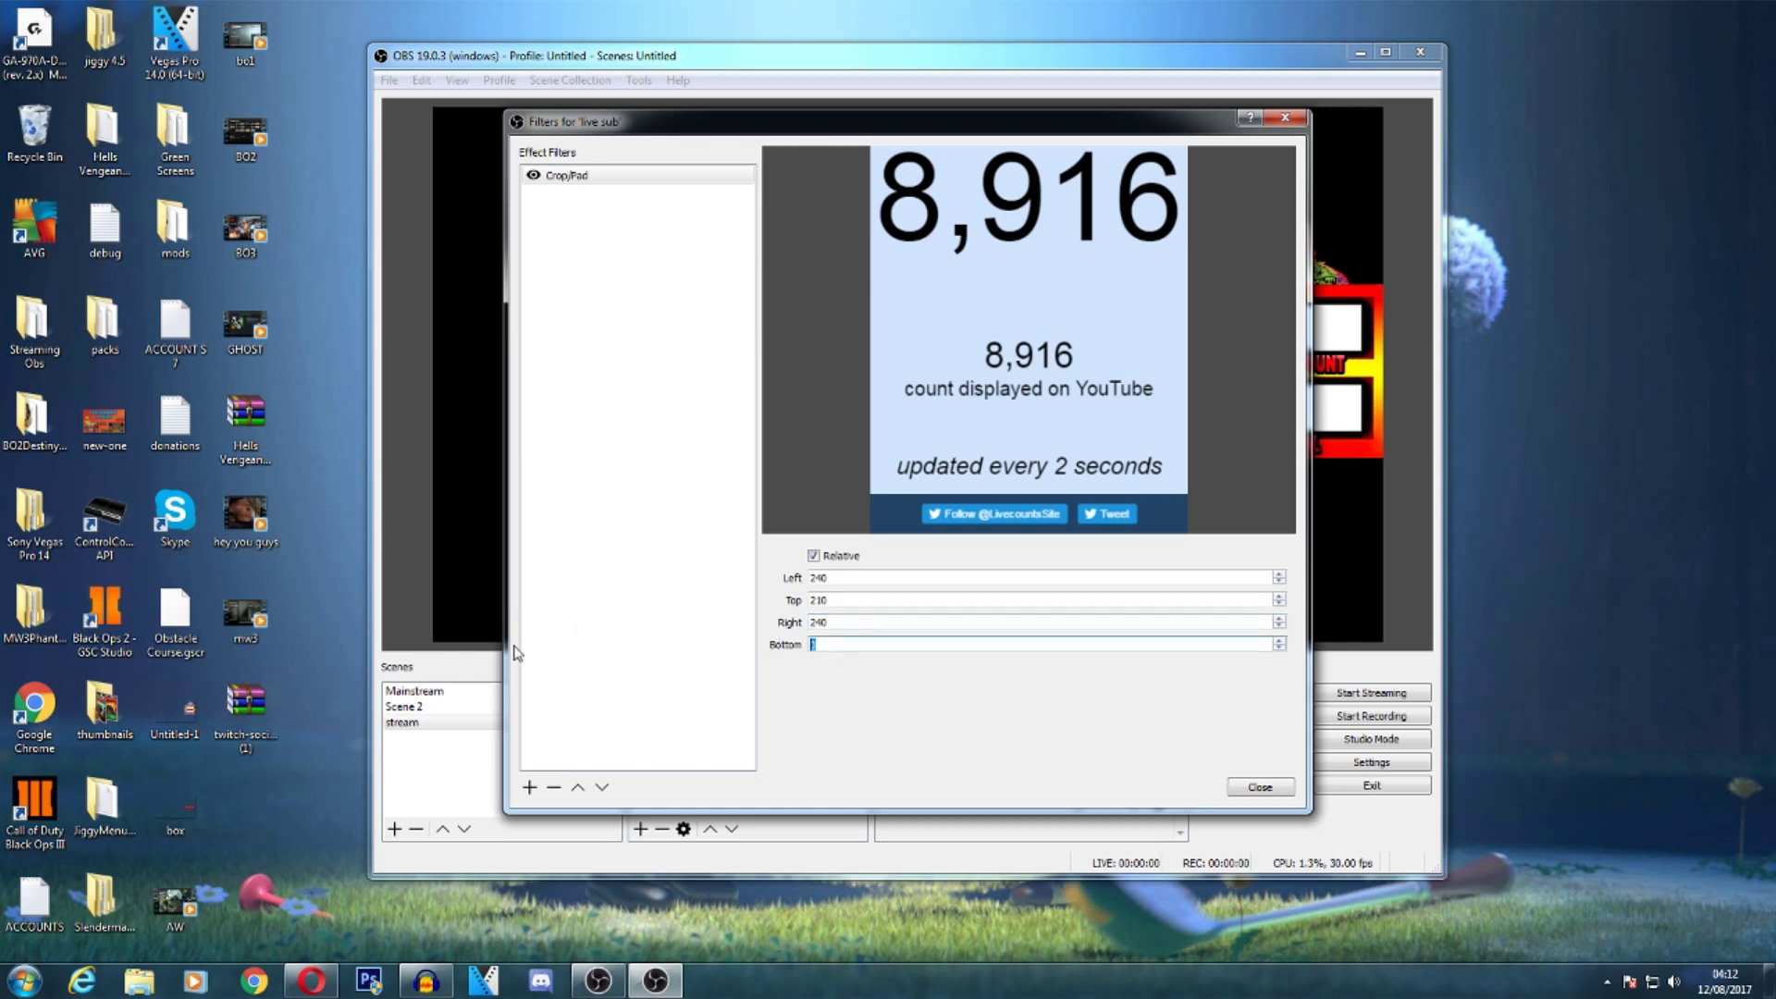
text(210)
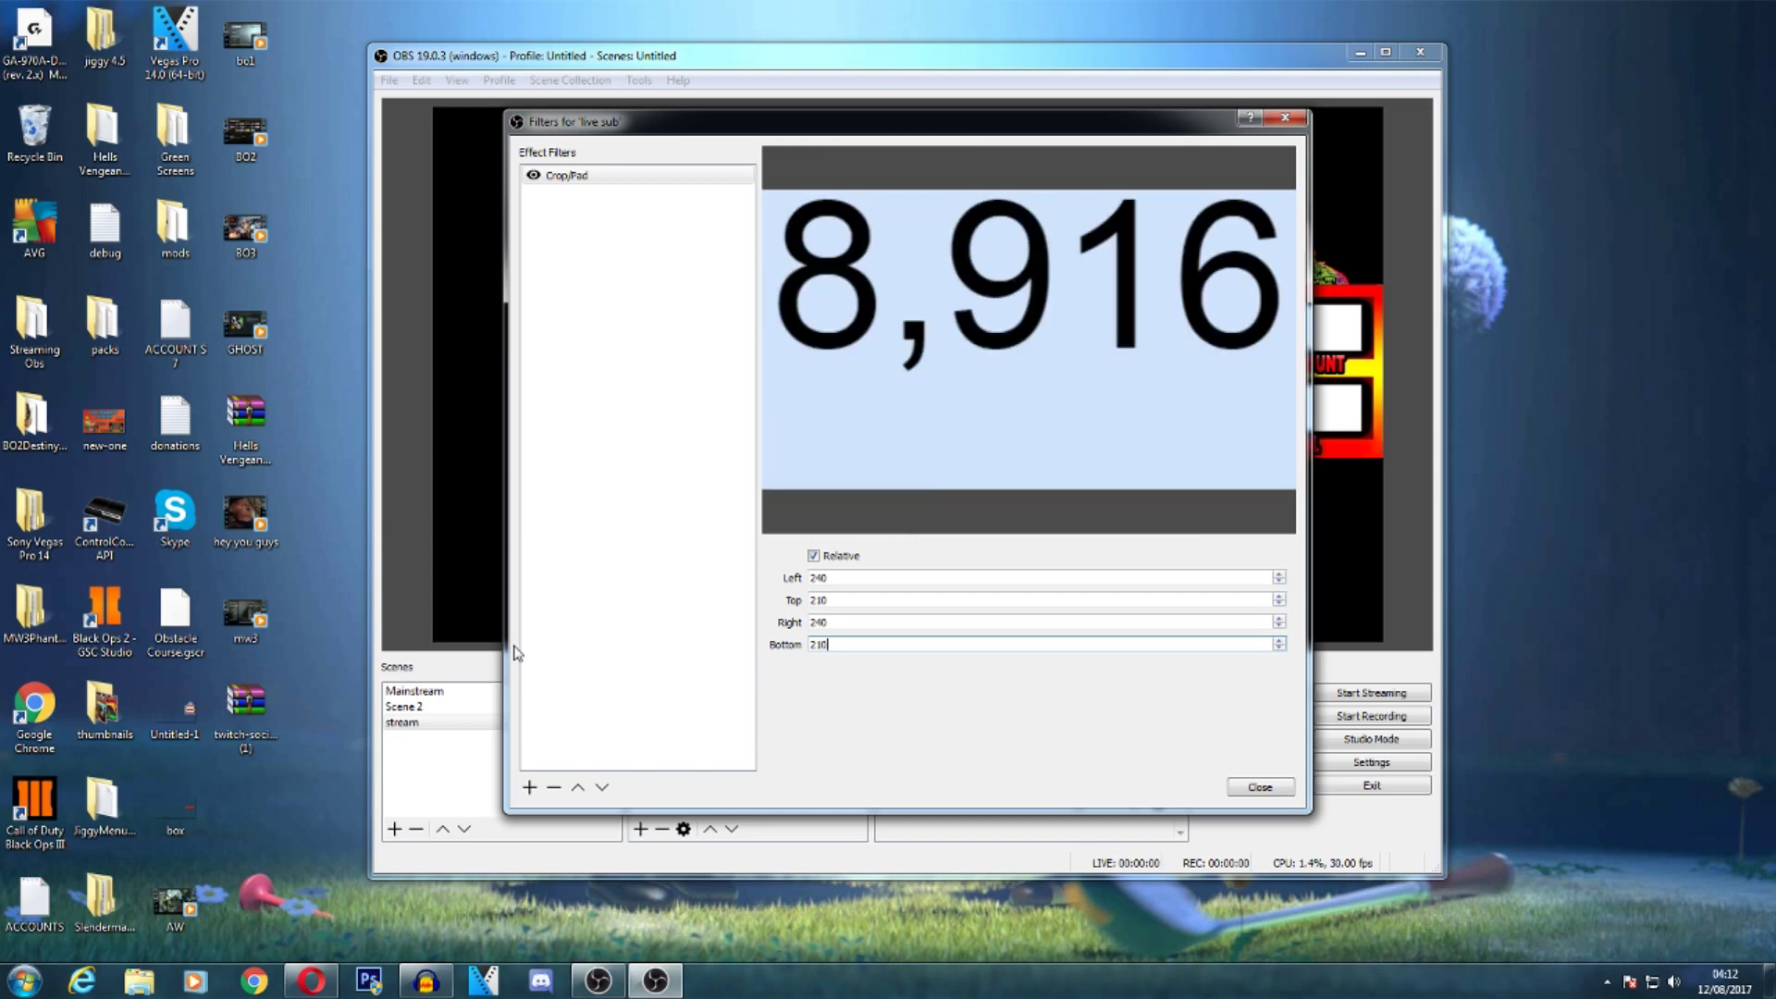
key(BackSpace)
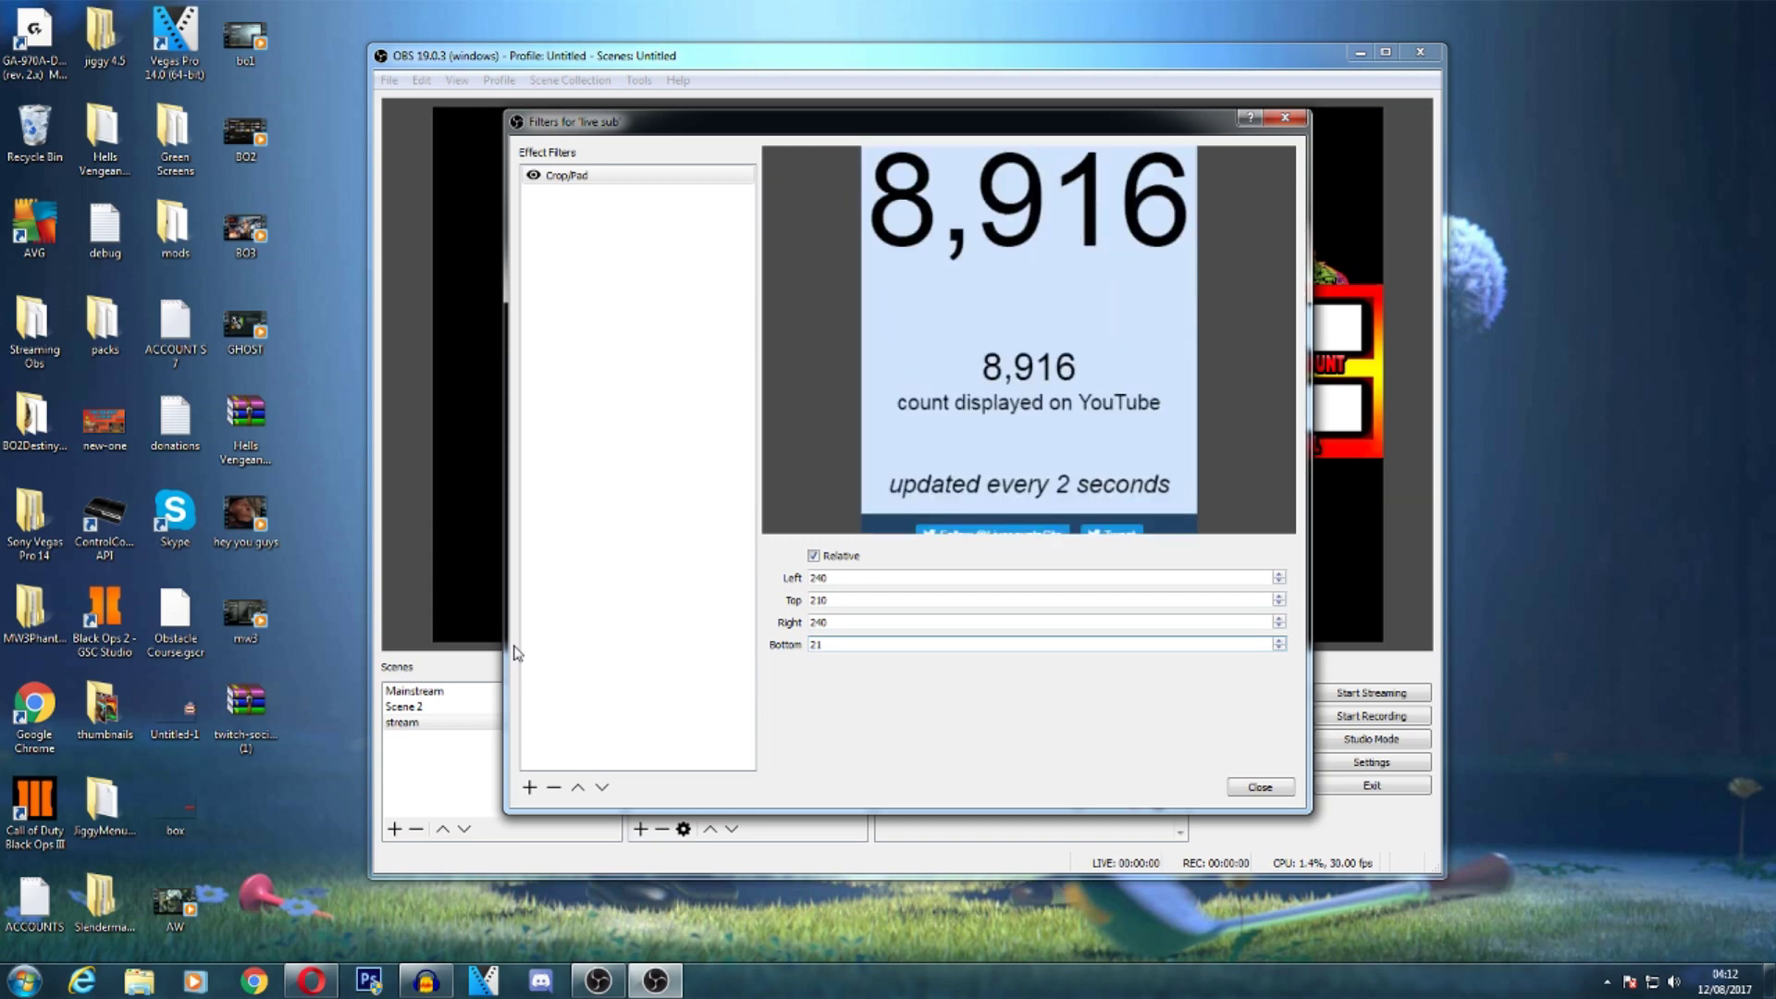
key(BackSpace)
text(30)
key(BackSpace)
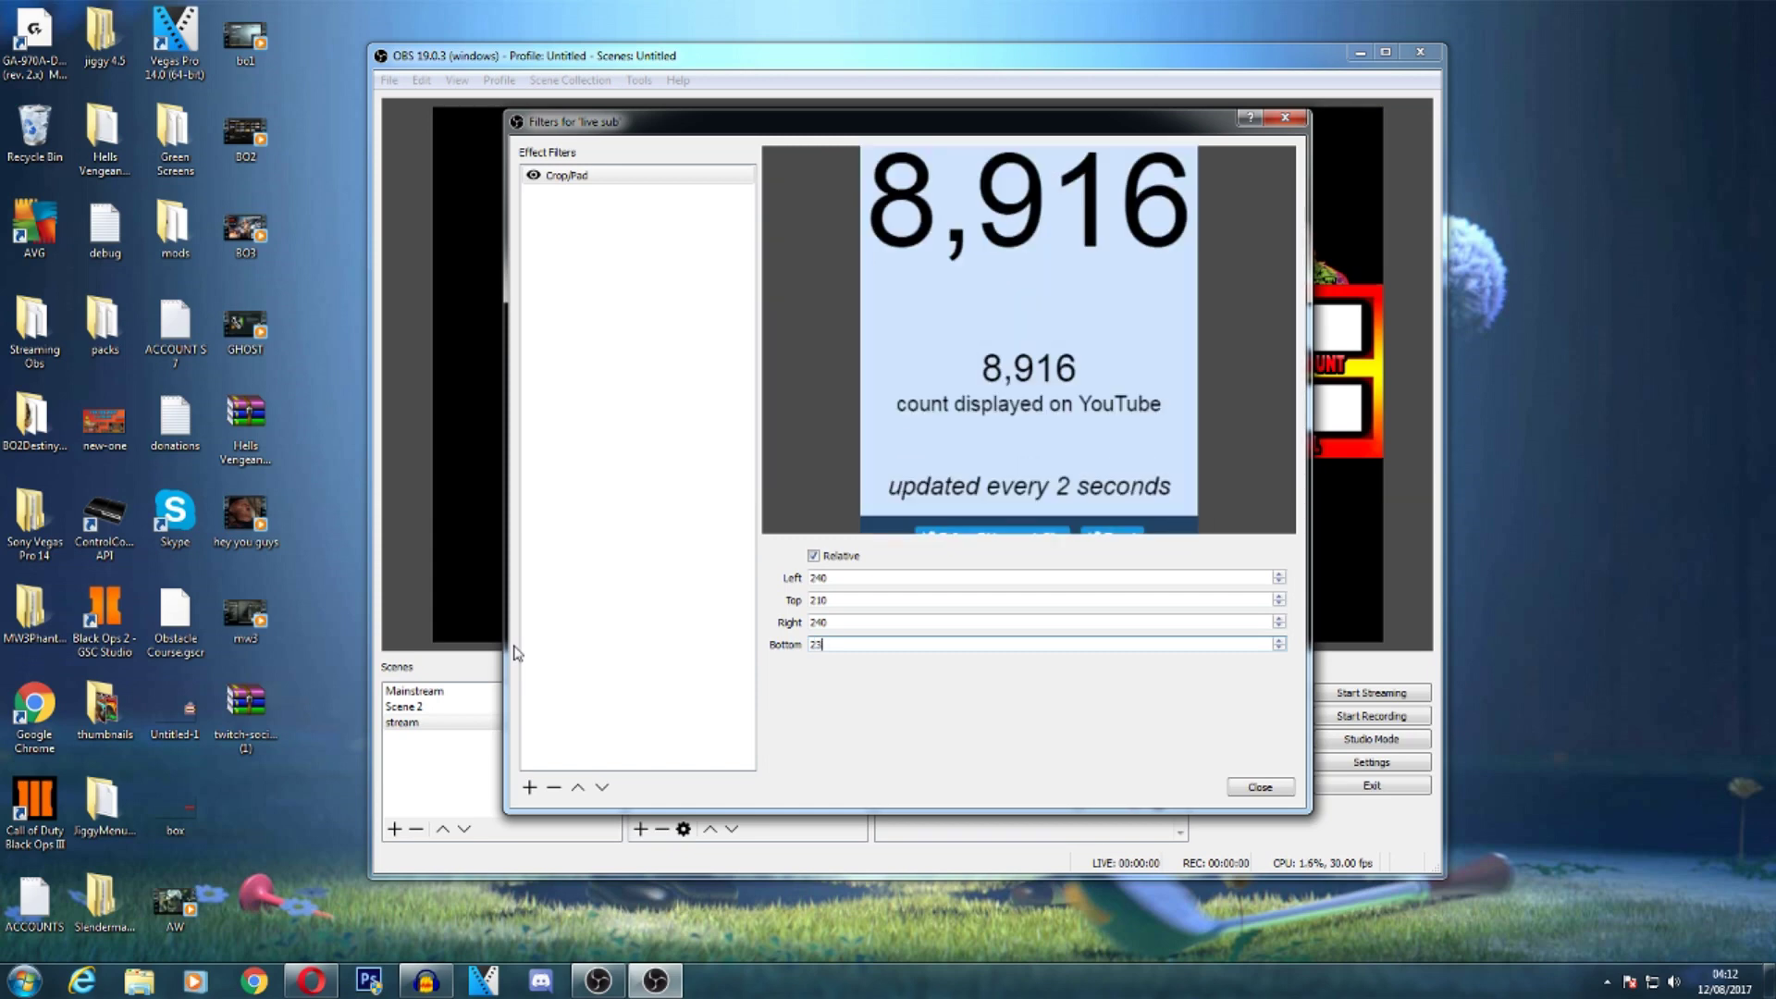
key(BackSpace)
text(50)
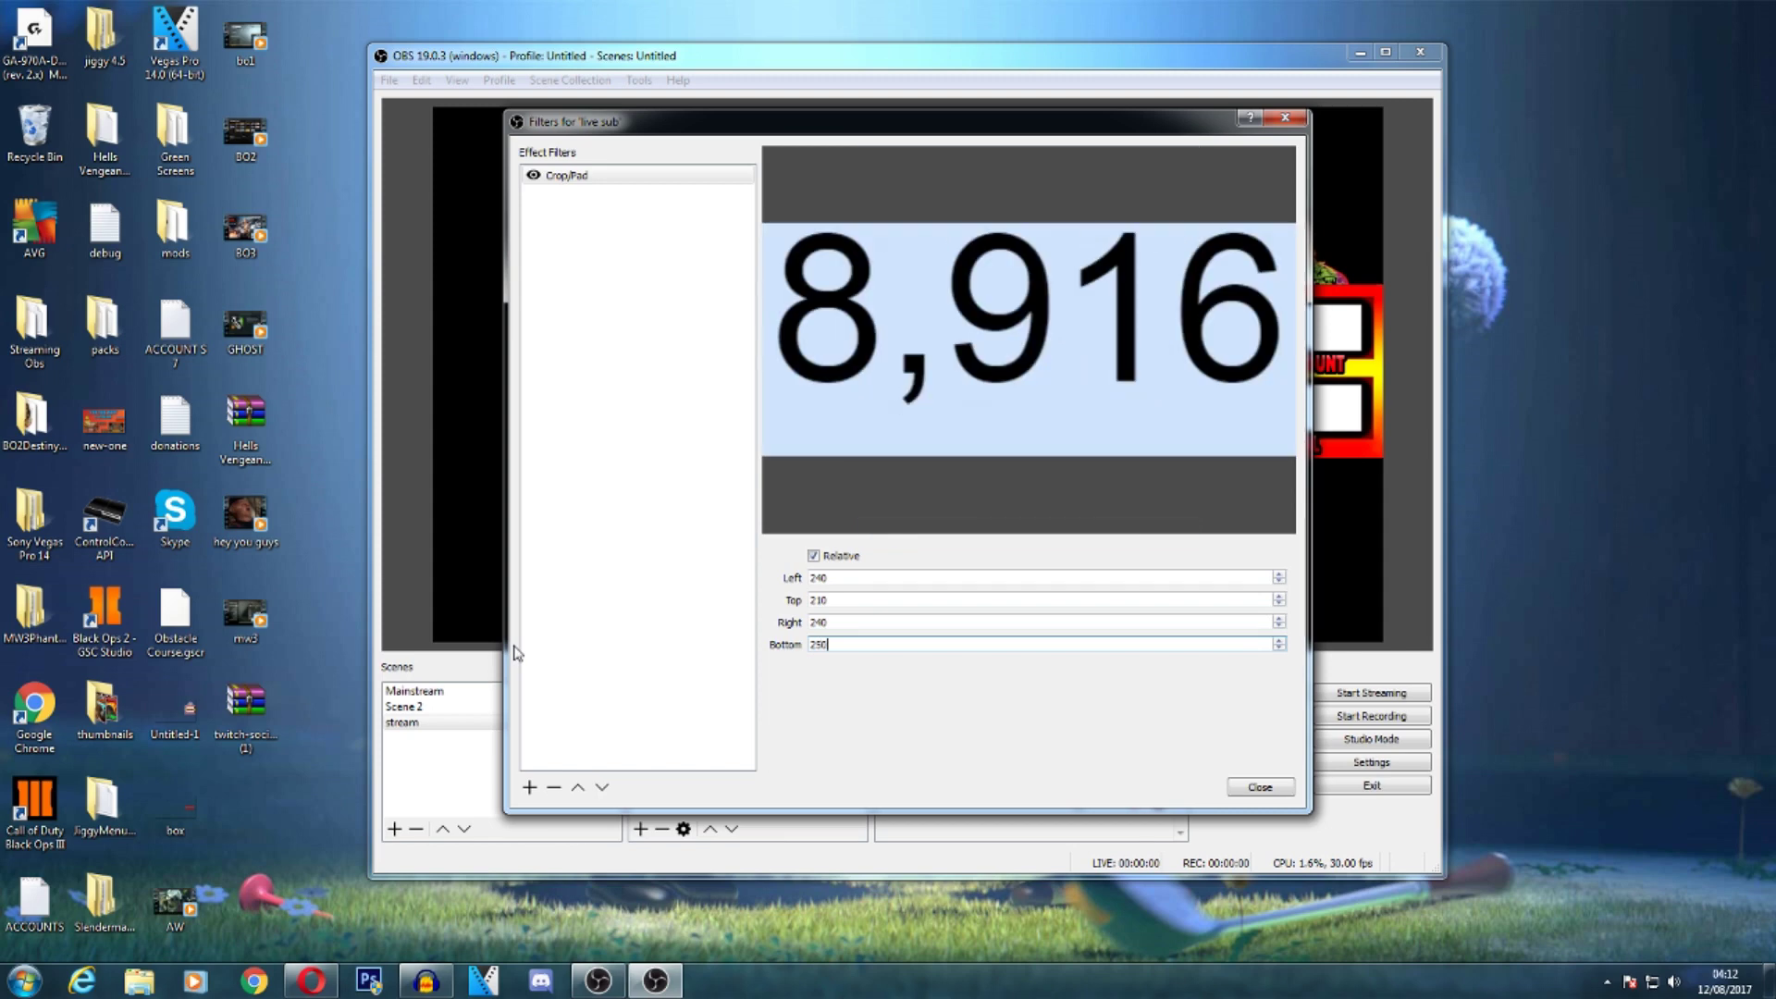
key(BackSpace)
key(BackSpace)
text(60)
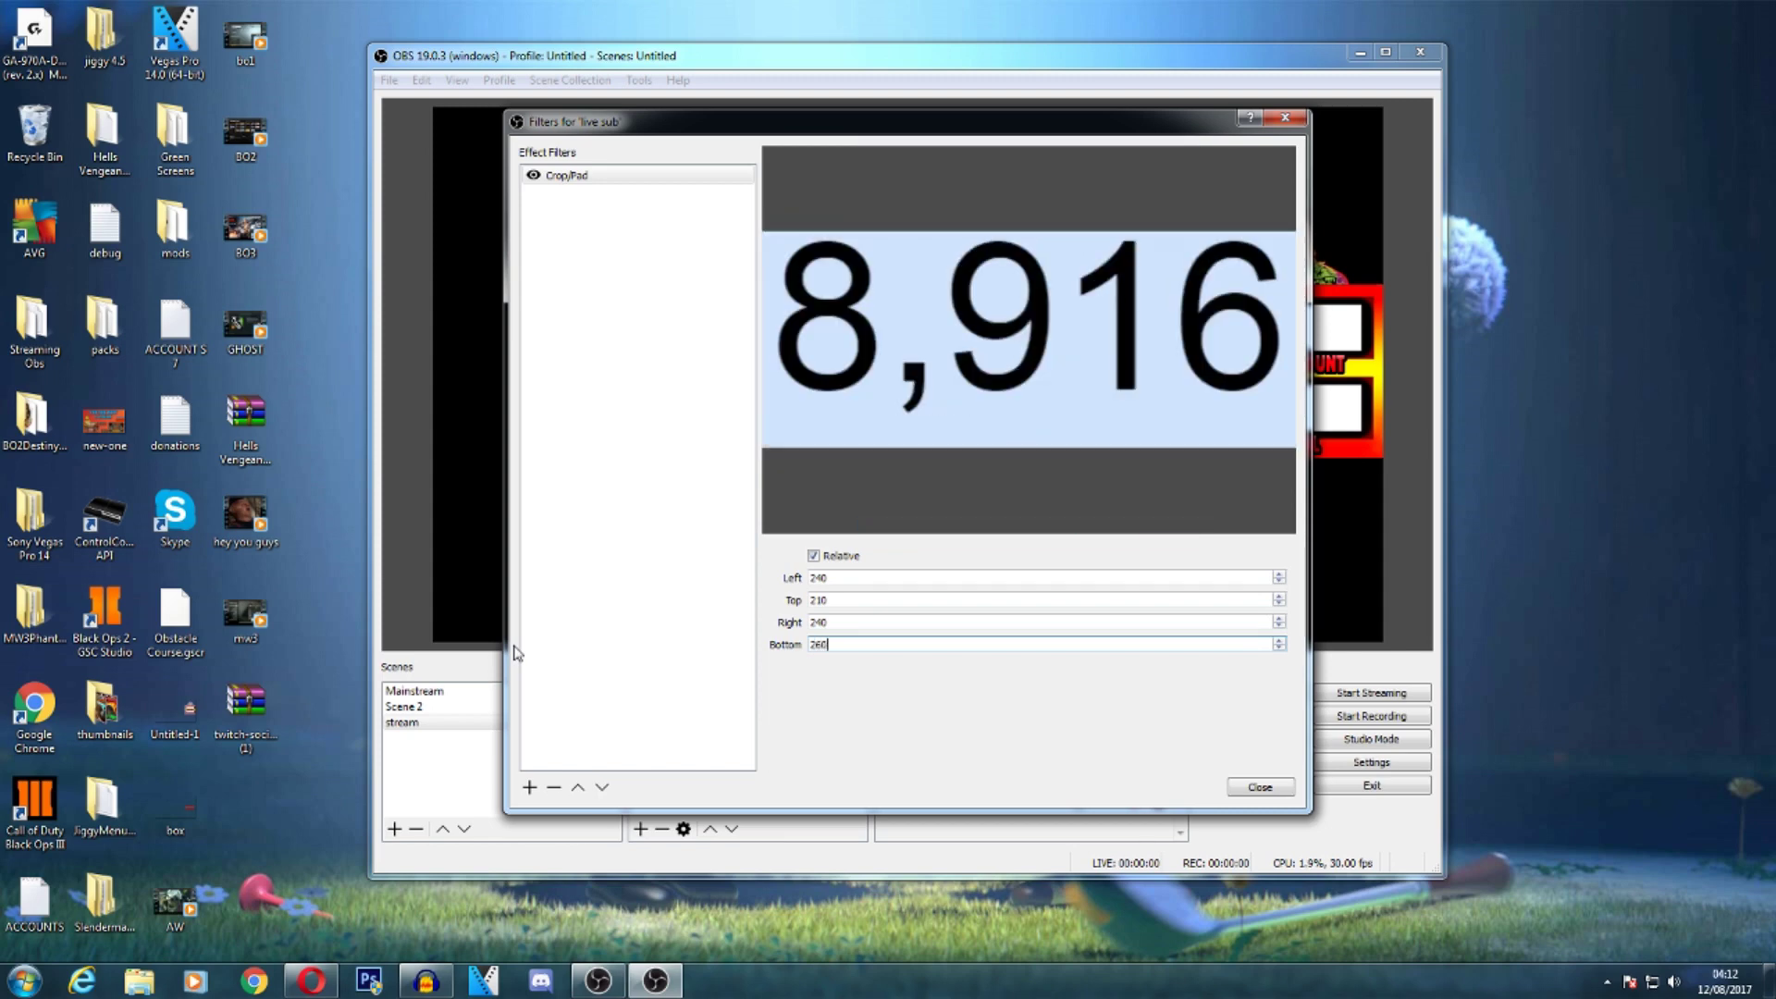
key(BackSpace)
key(BackSpace)
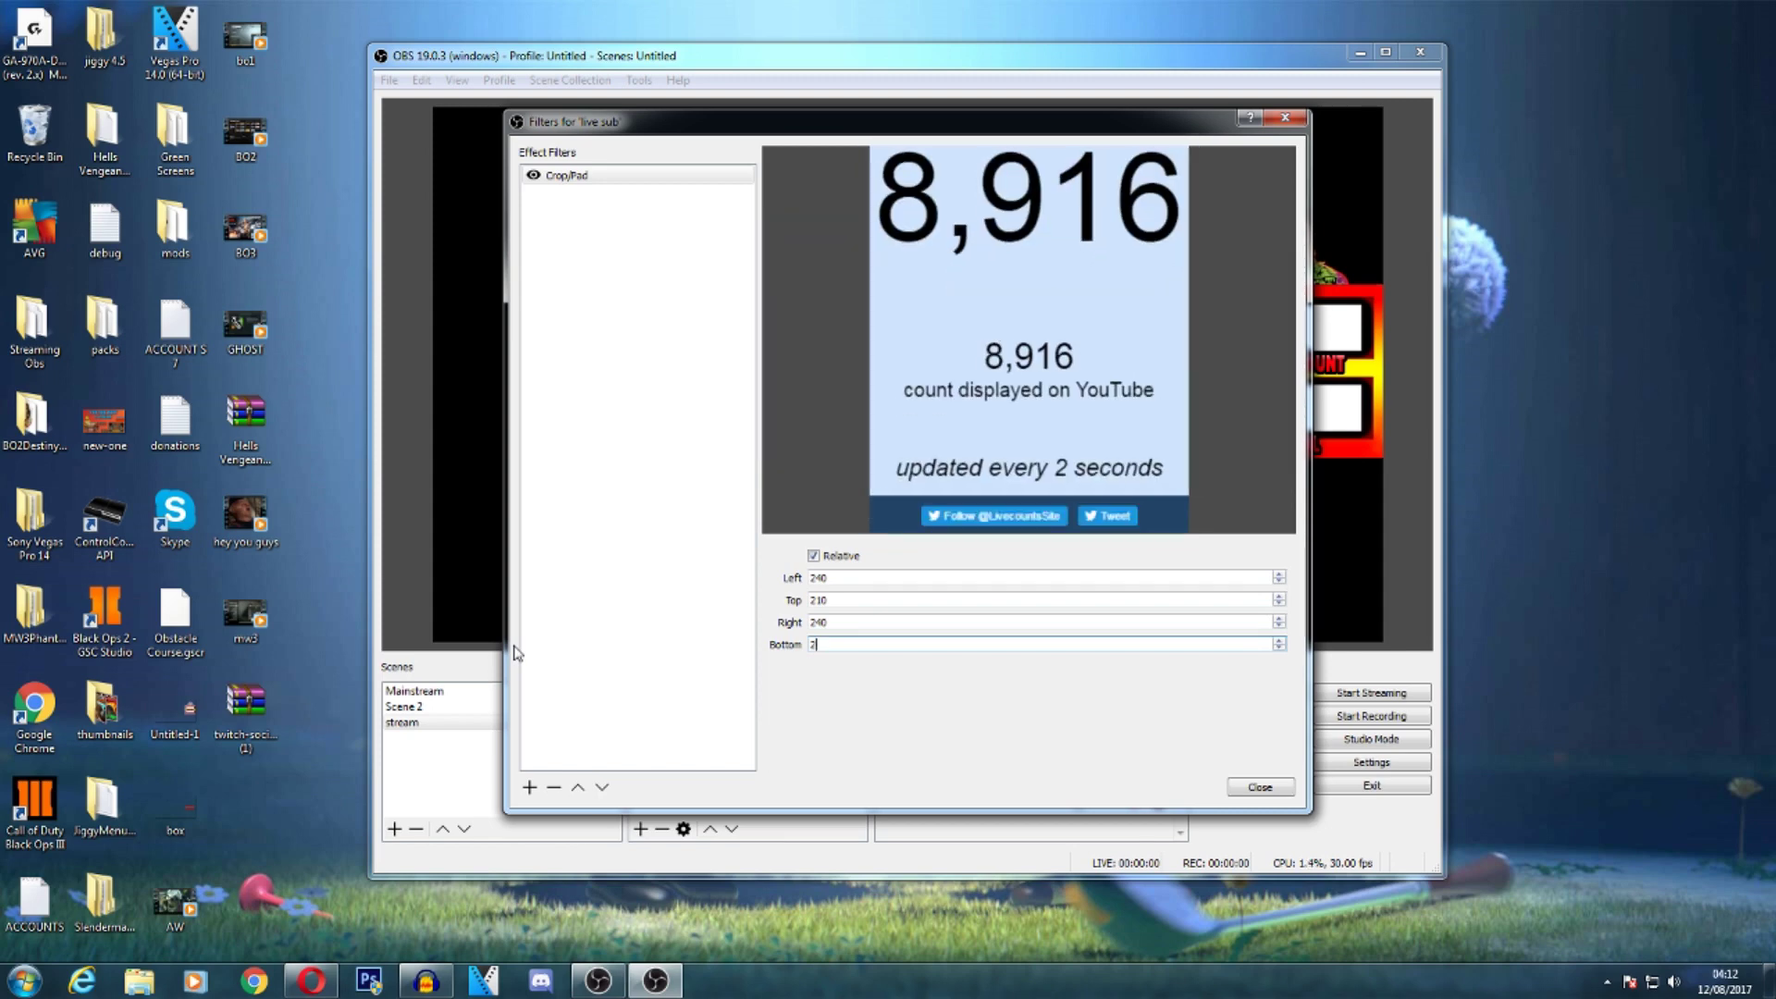
text(70)
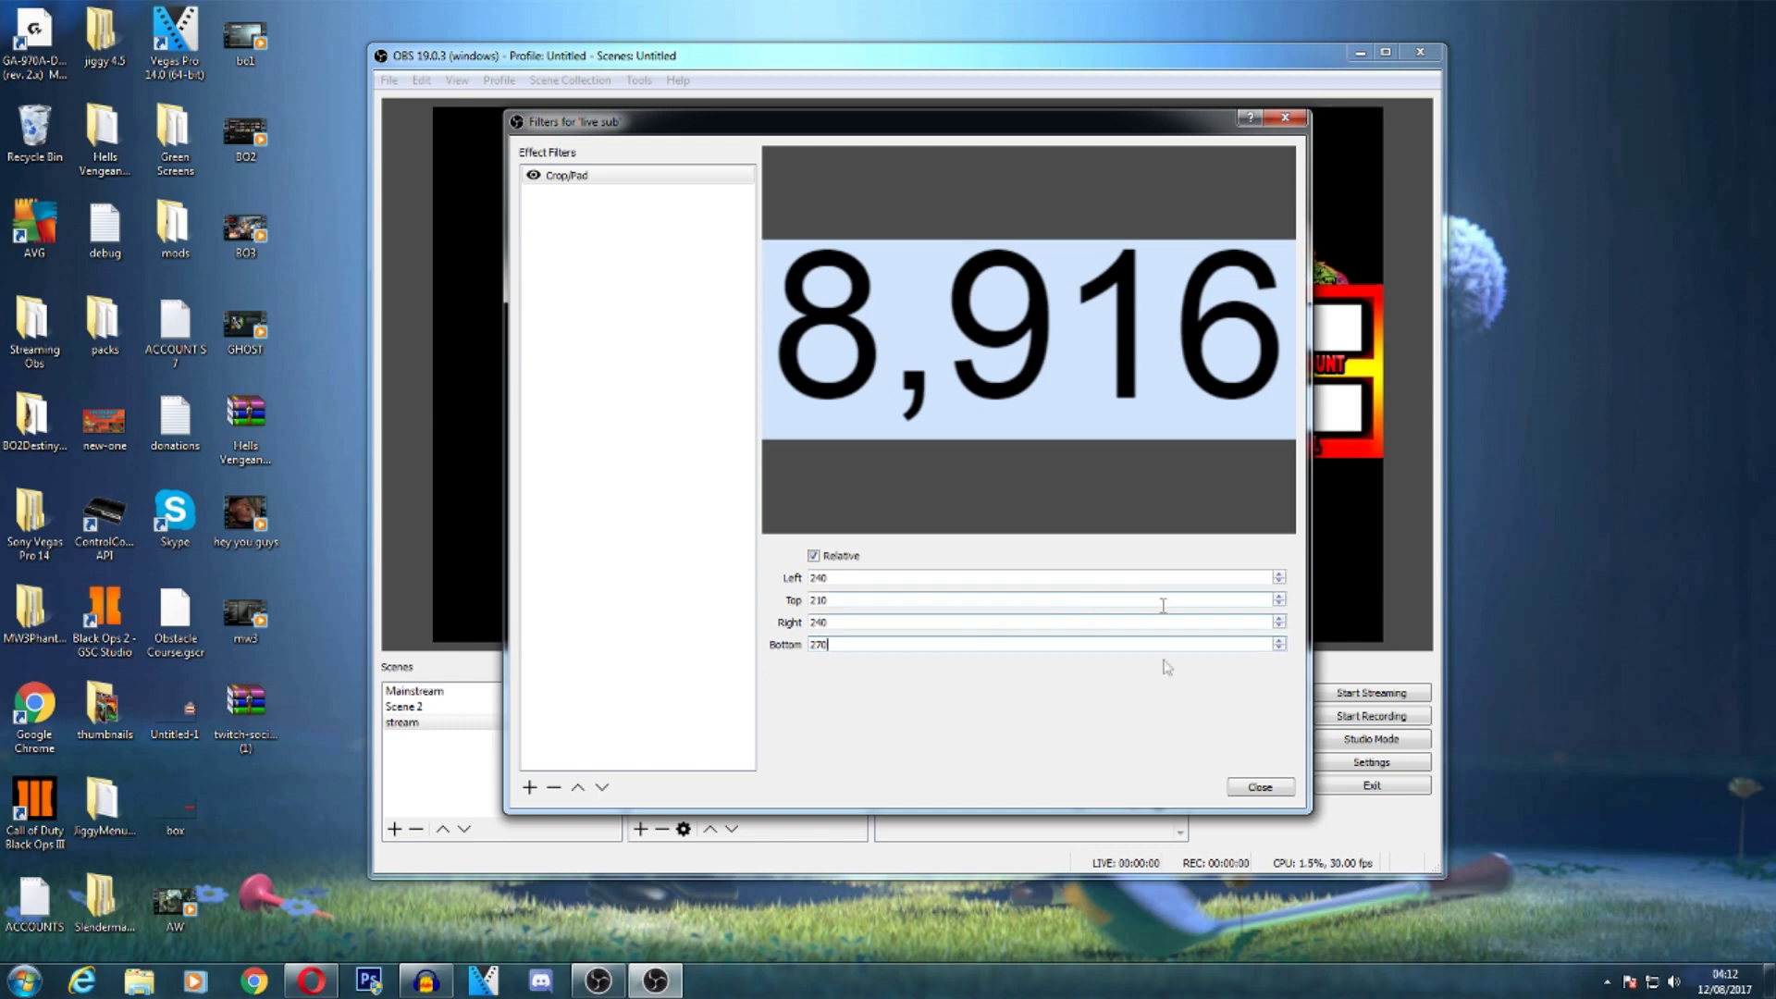
click(596, 279)
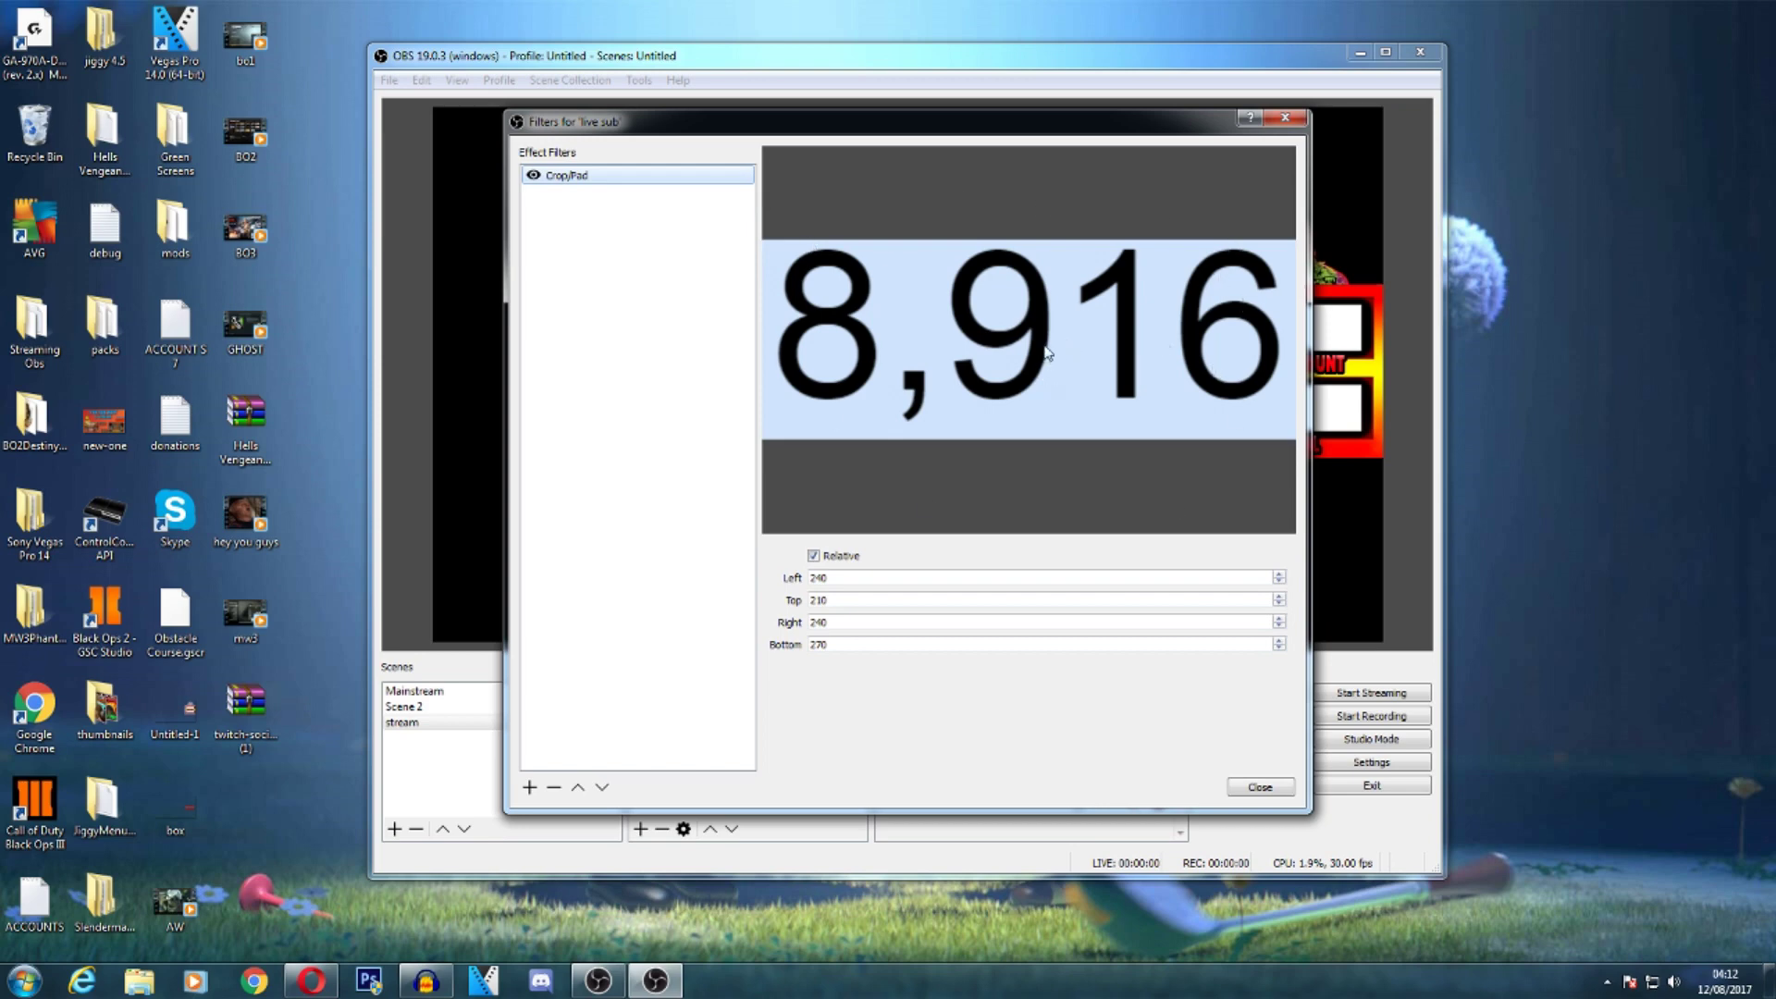
right_click(587, 265)
- Add a Color Key filter to the live sub source
mouse_move(645, 281)
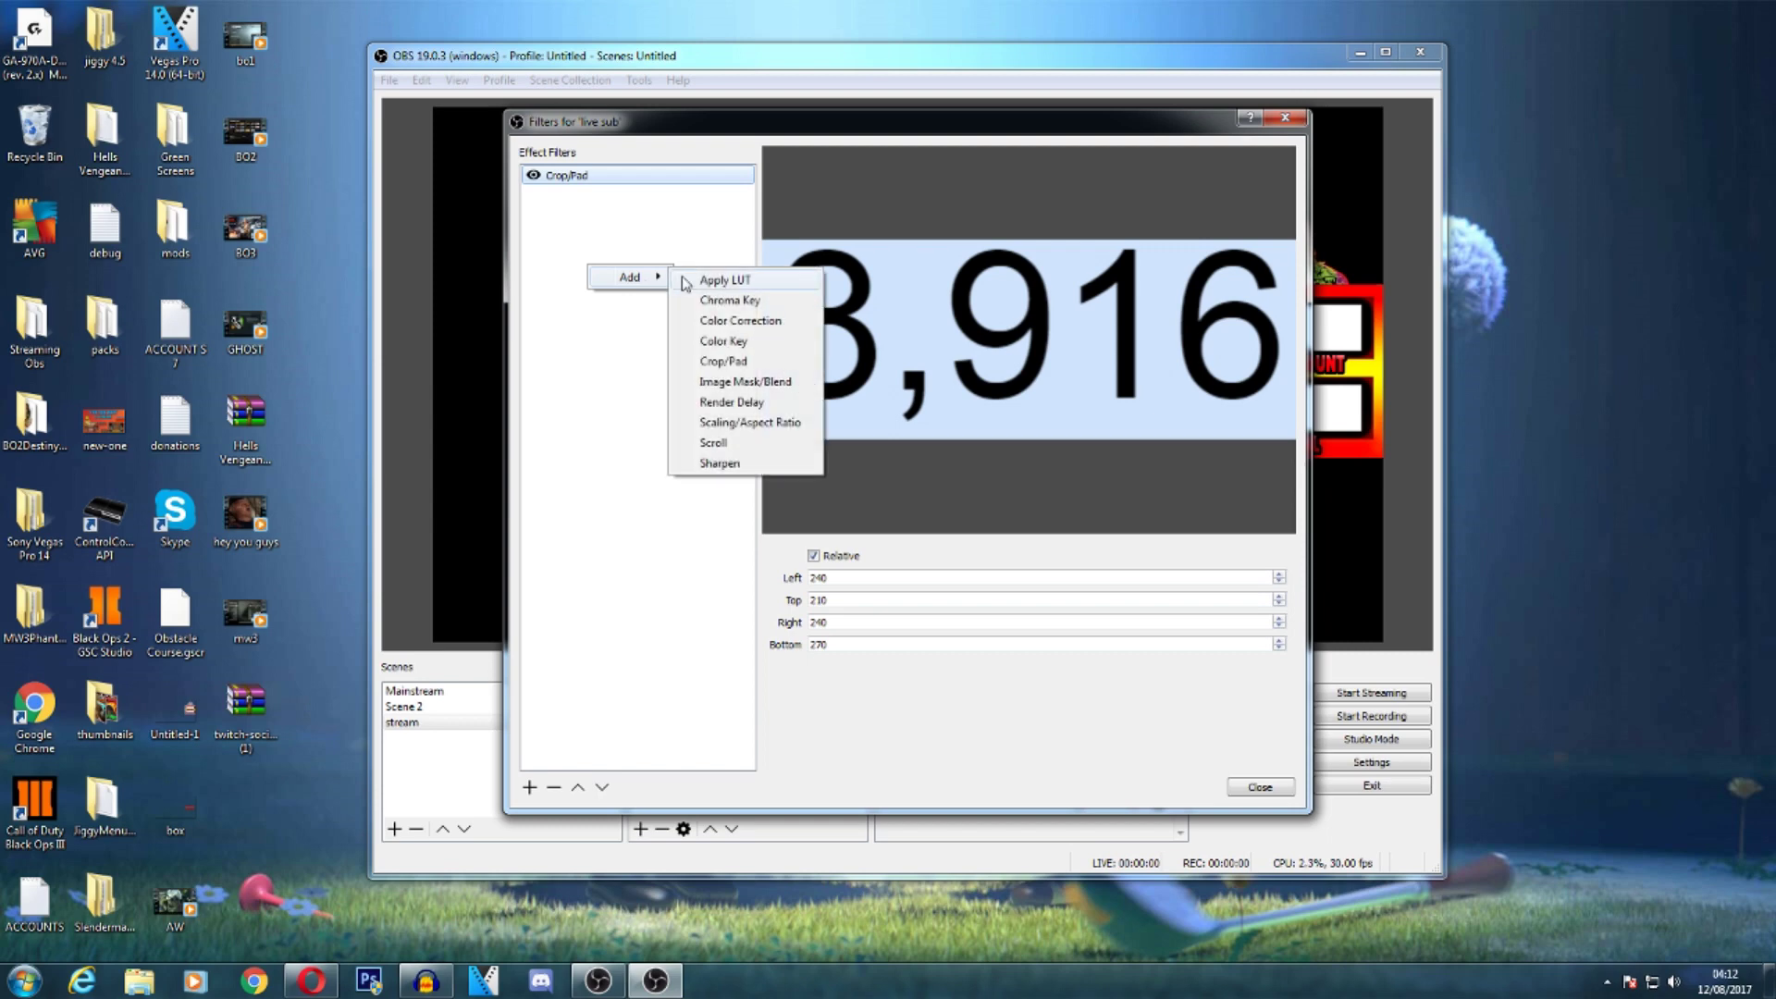
click(726, 340)
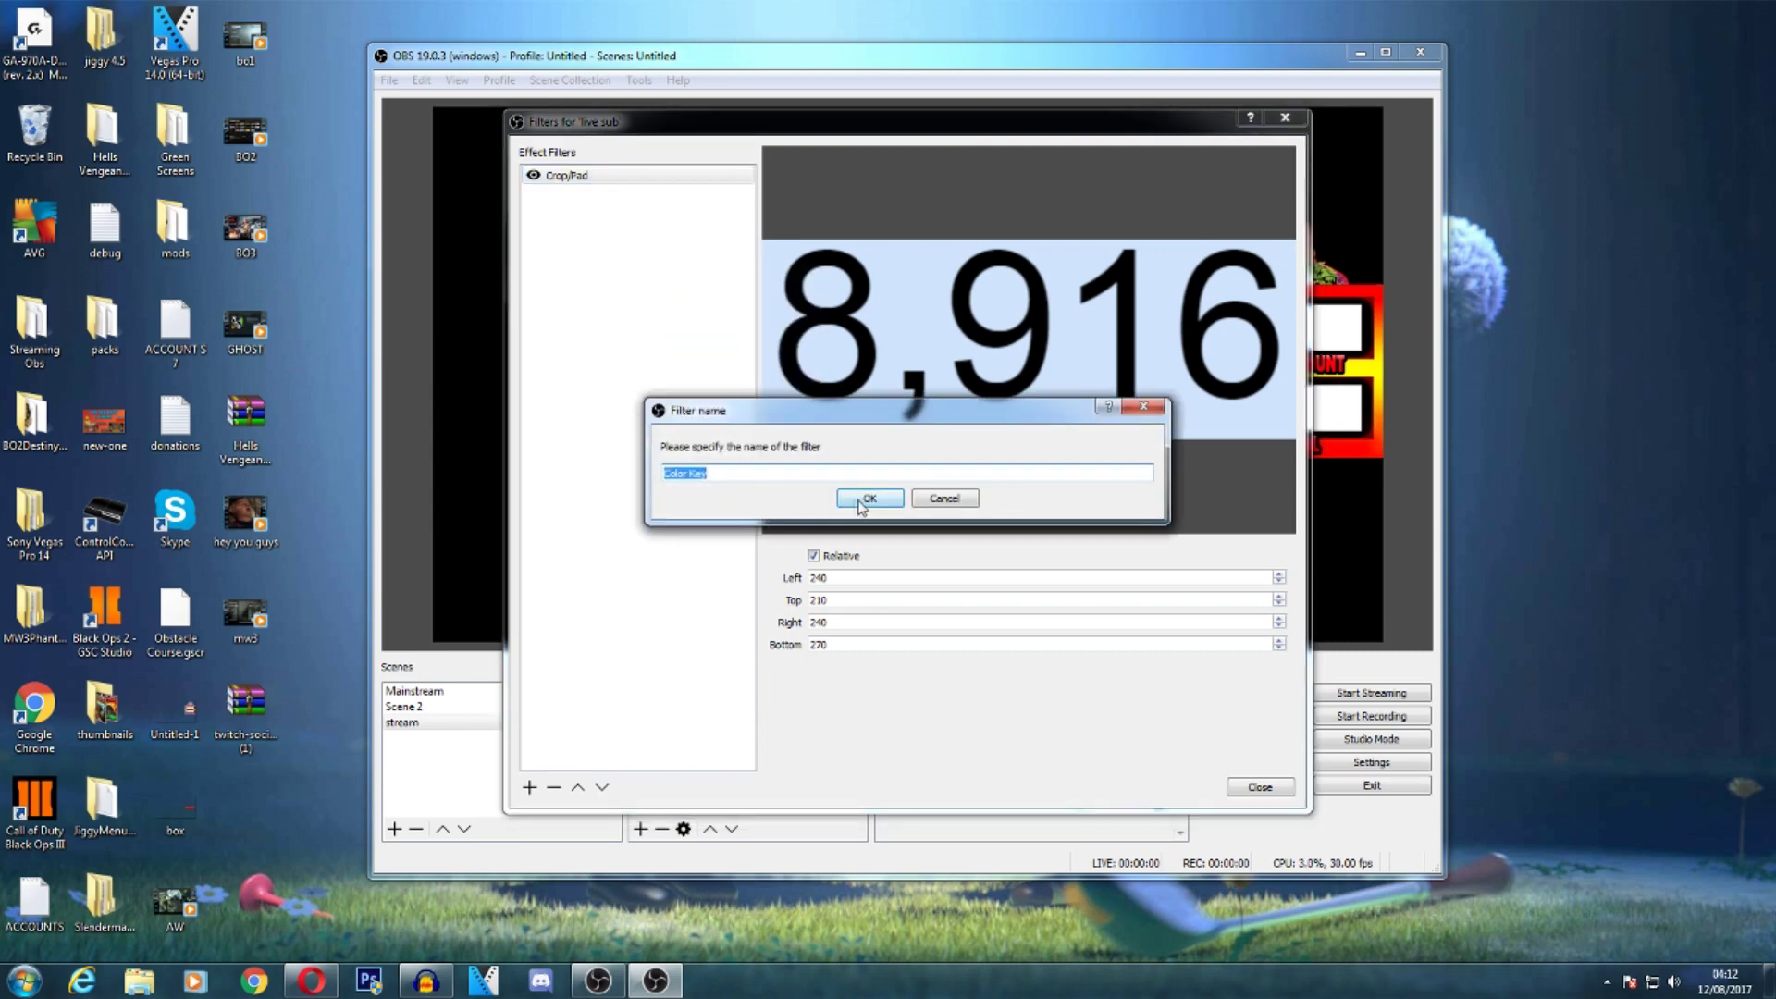
click(859, 501)
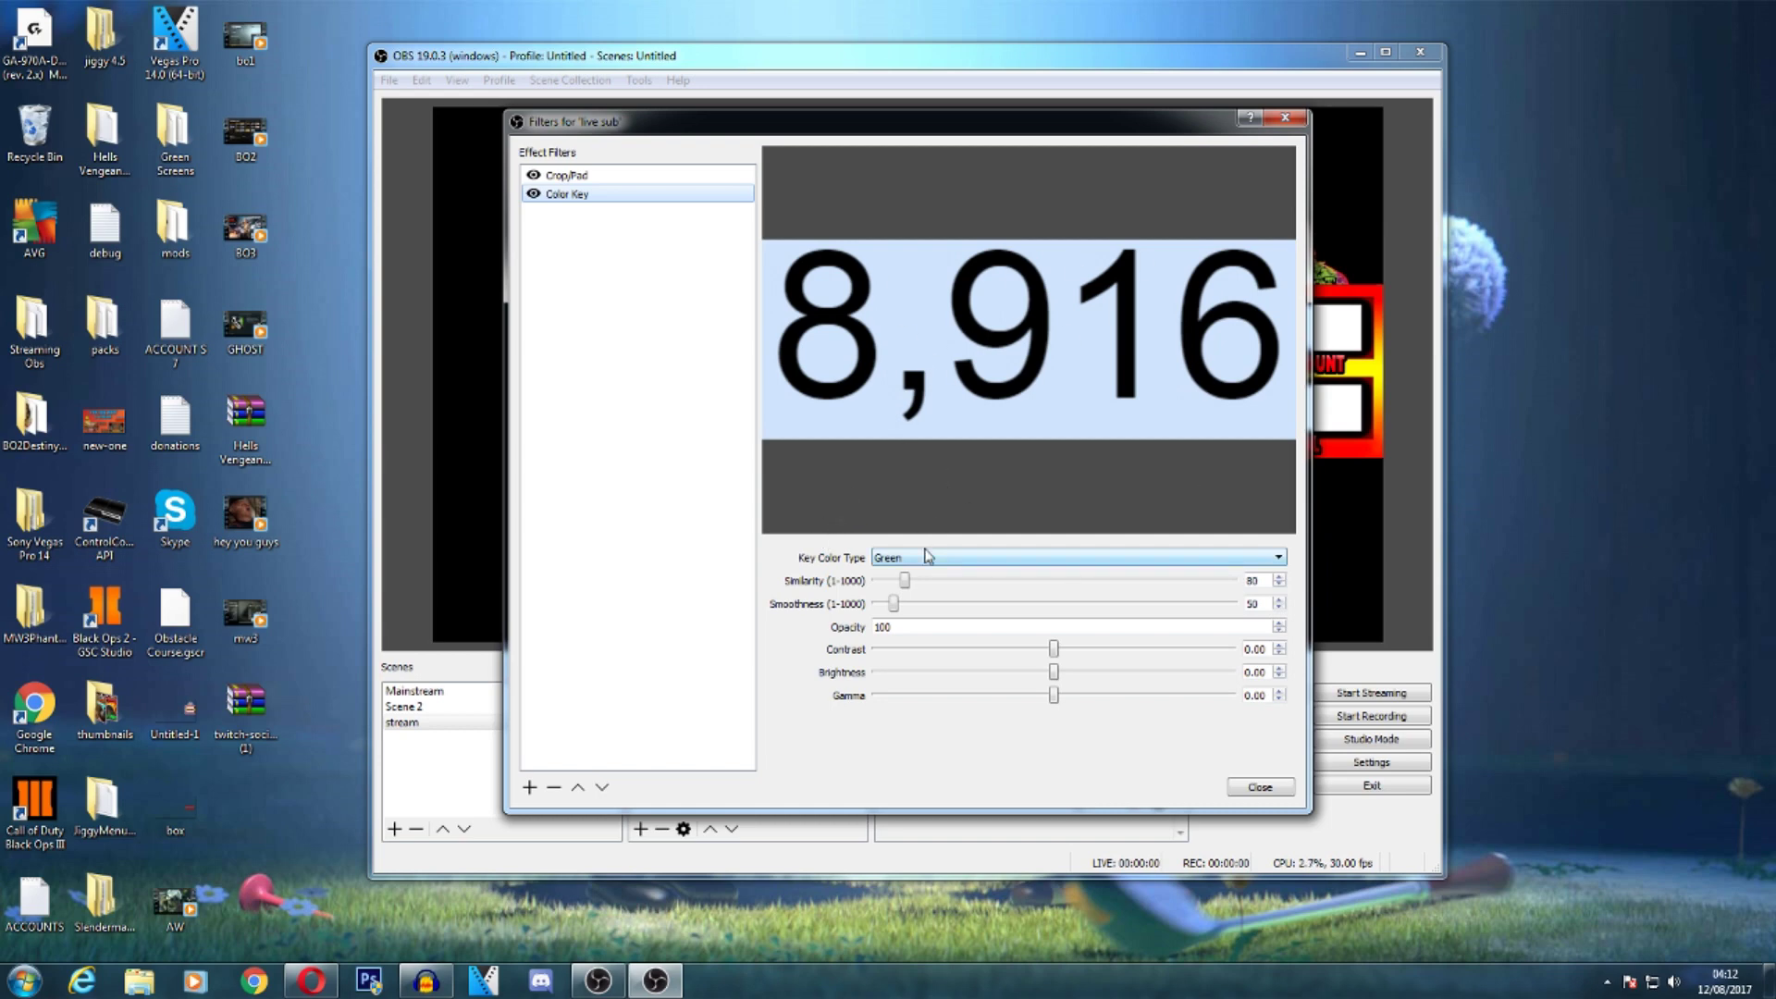
- Set the key colour to a custom colour sampled from the counter's light-blue background (#ffd0e4fe)
click(957, 561)
click(953, 566)
click(914, 557)
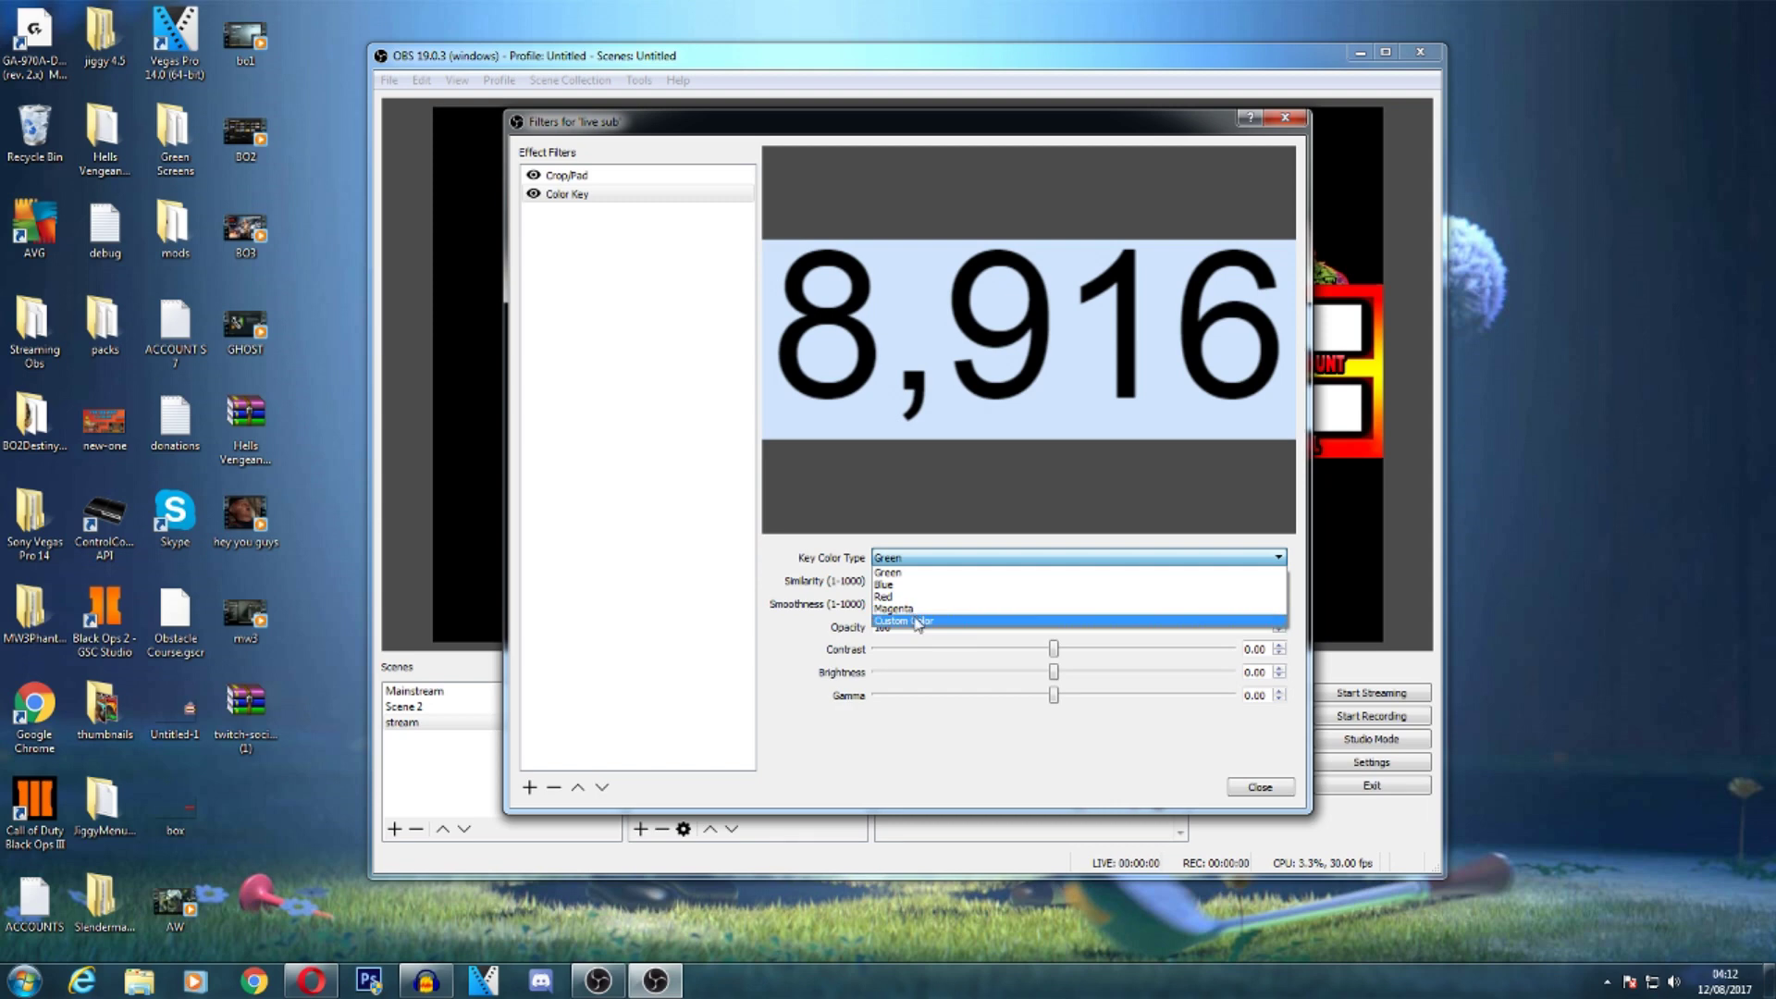
click(916, 622)
click(1169, 586)
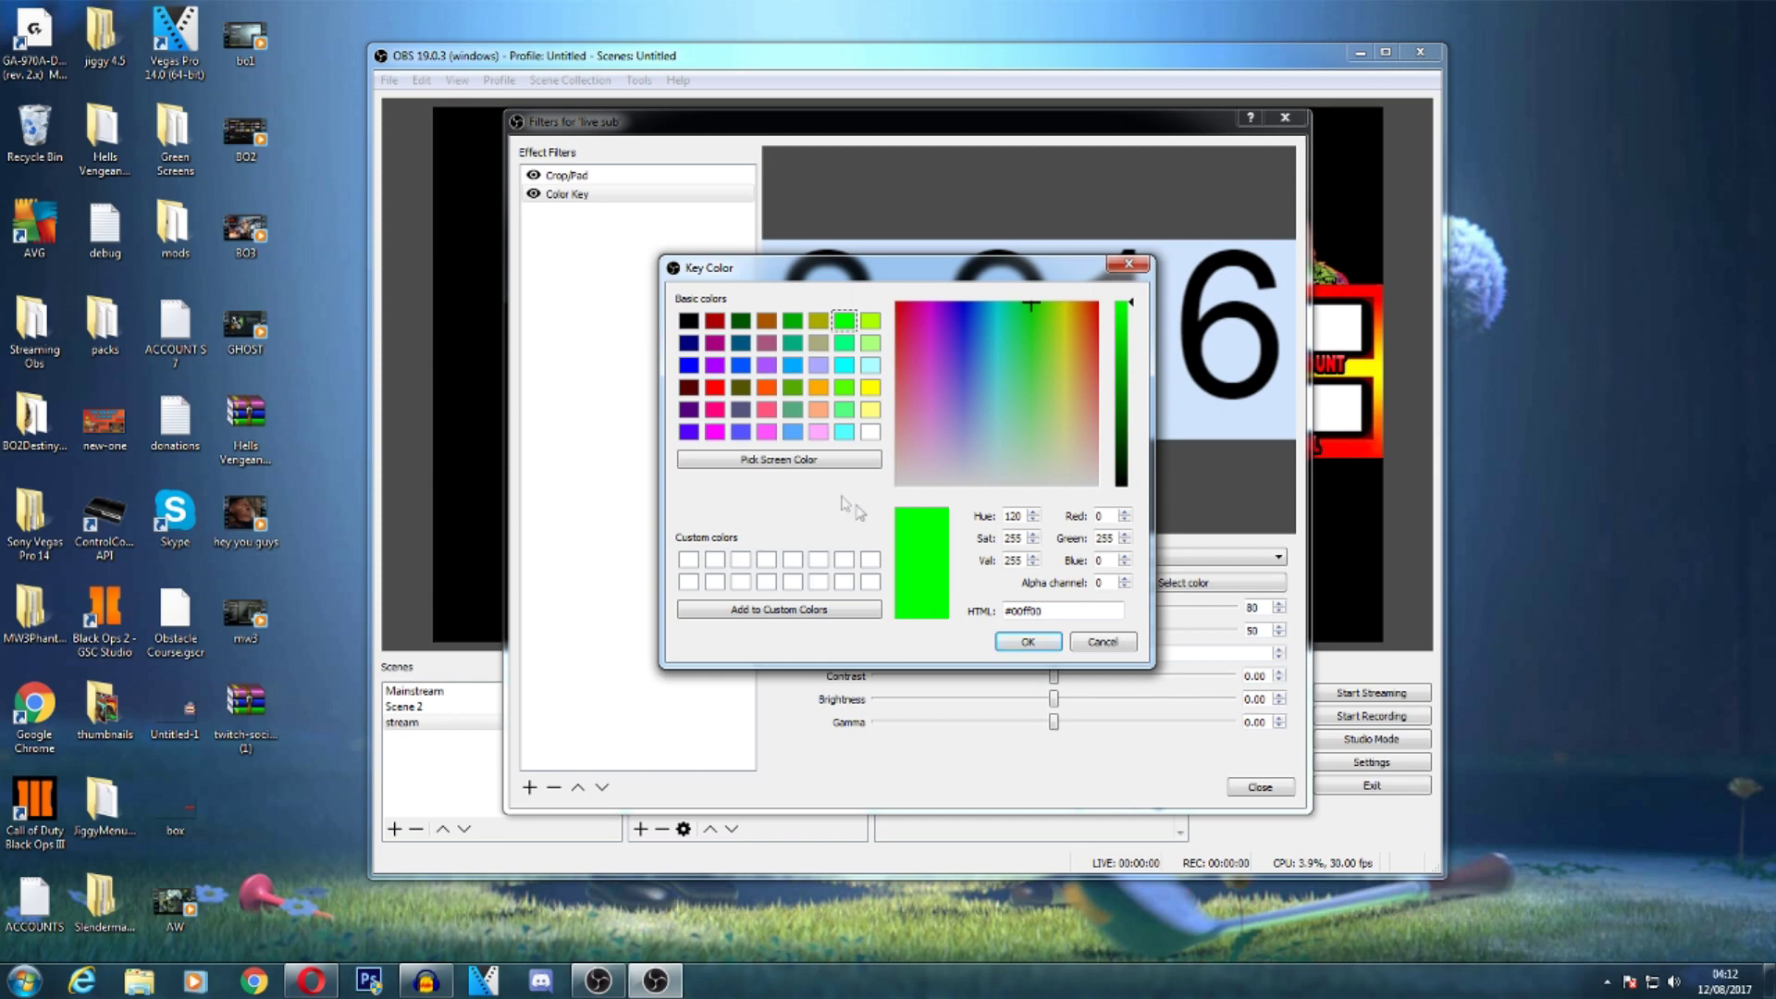
click(814, 463)
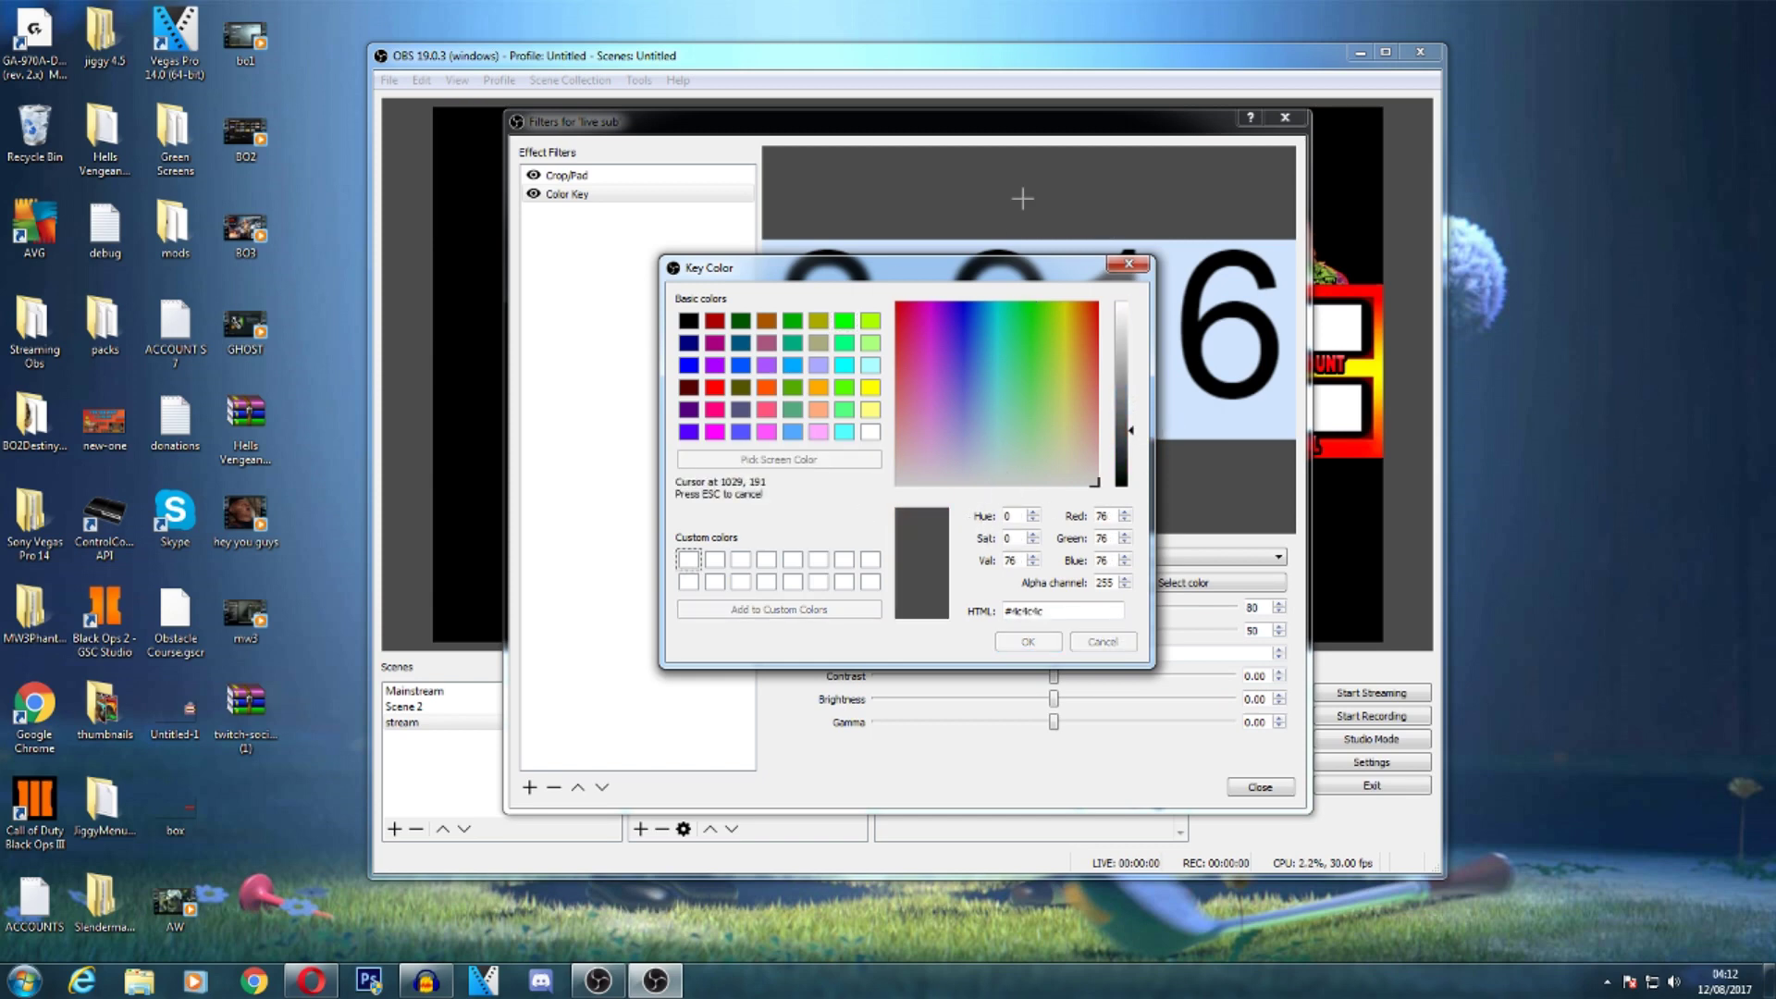
click(1189, 417)
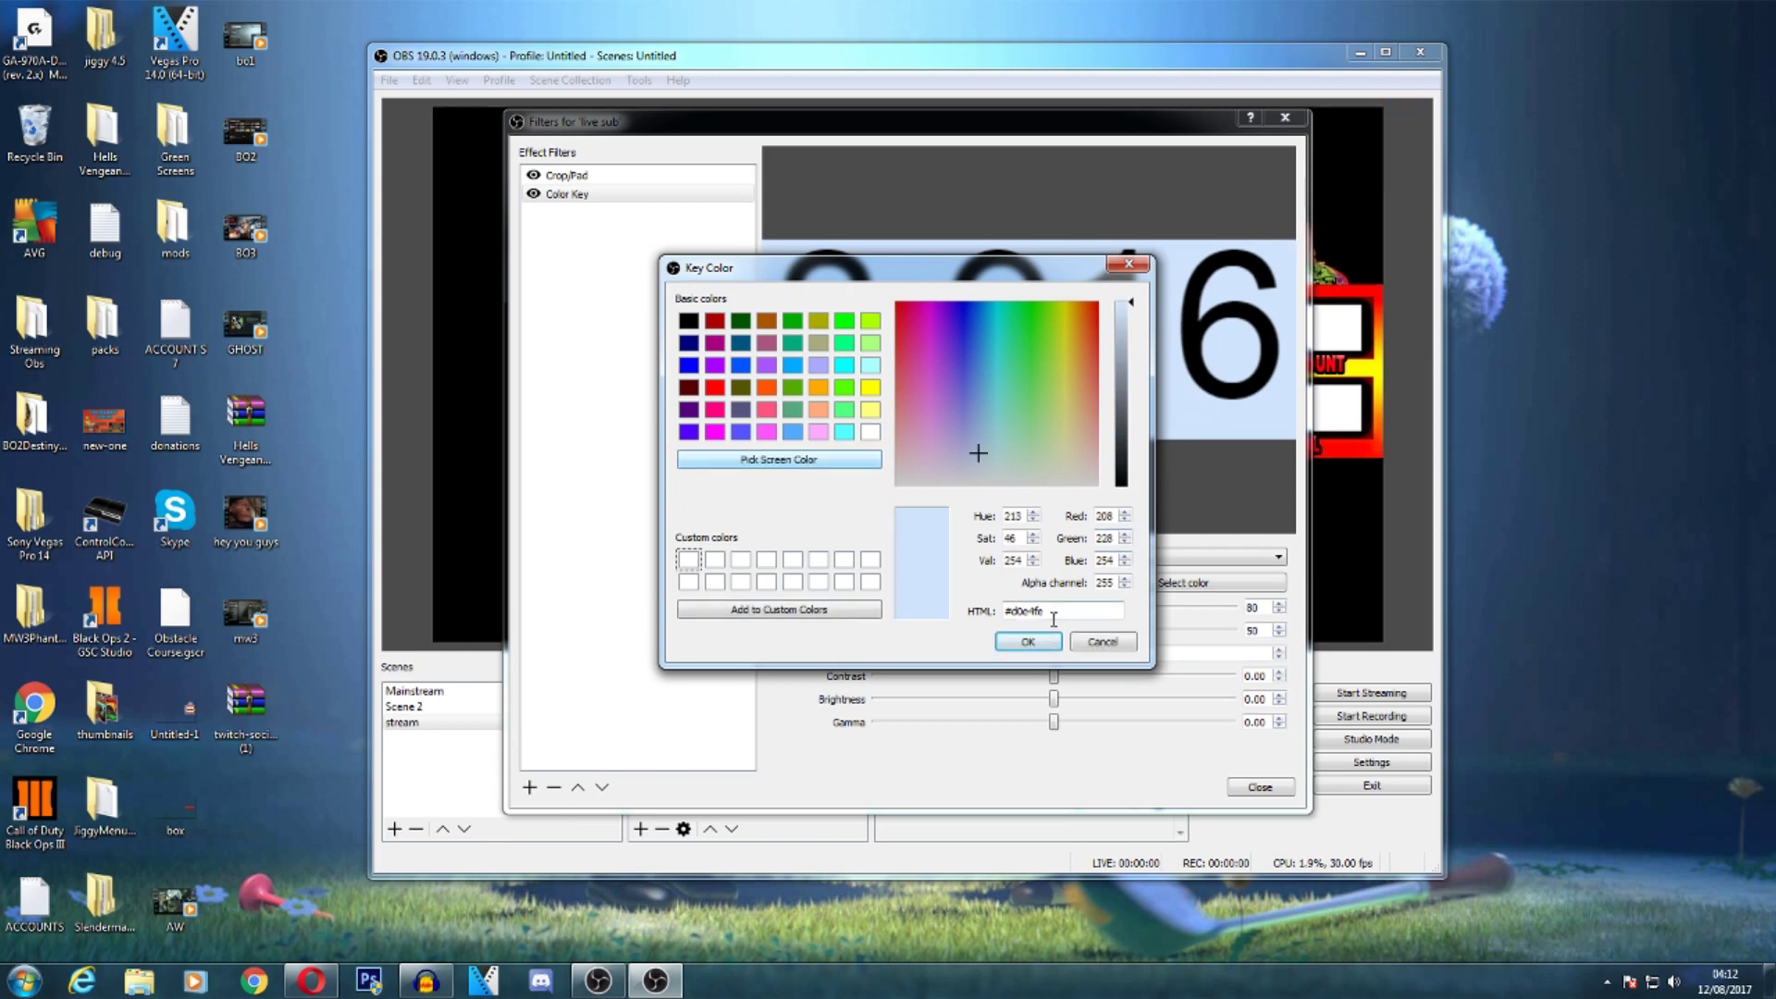
click(1028, 641)
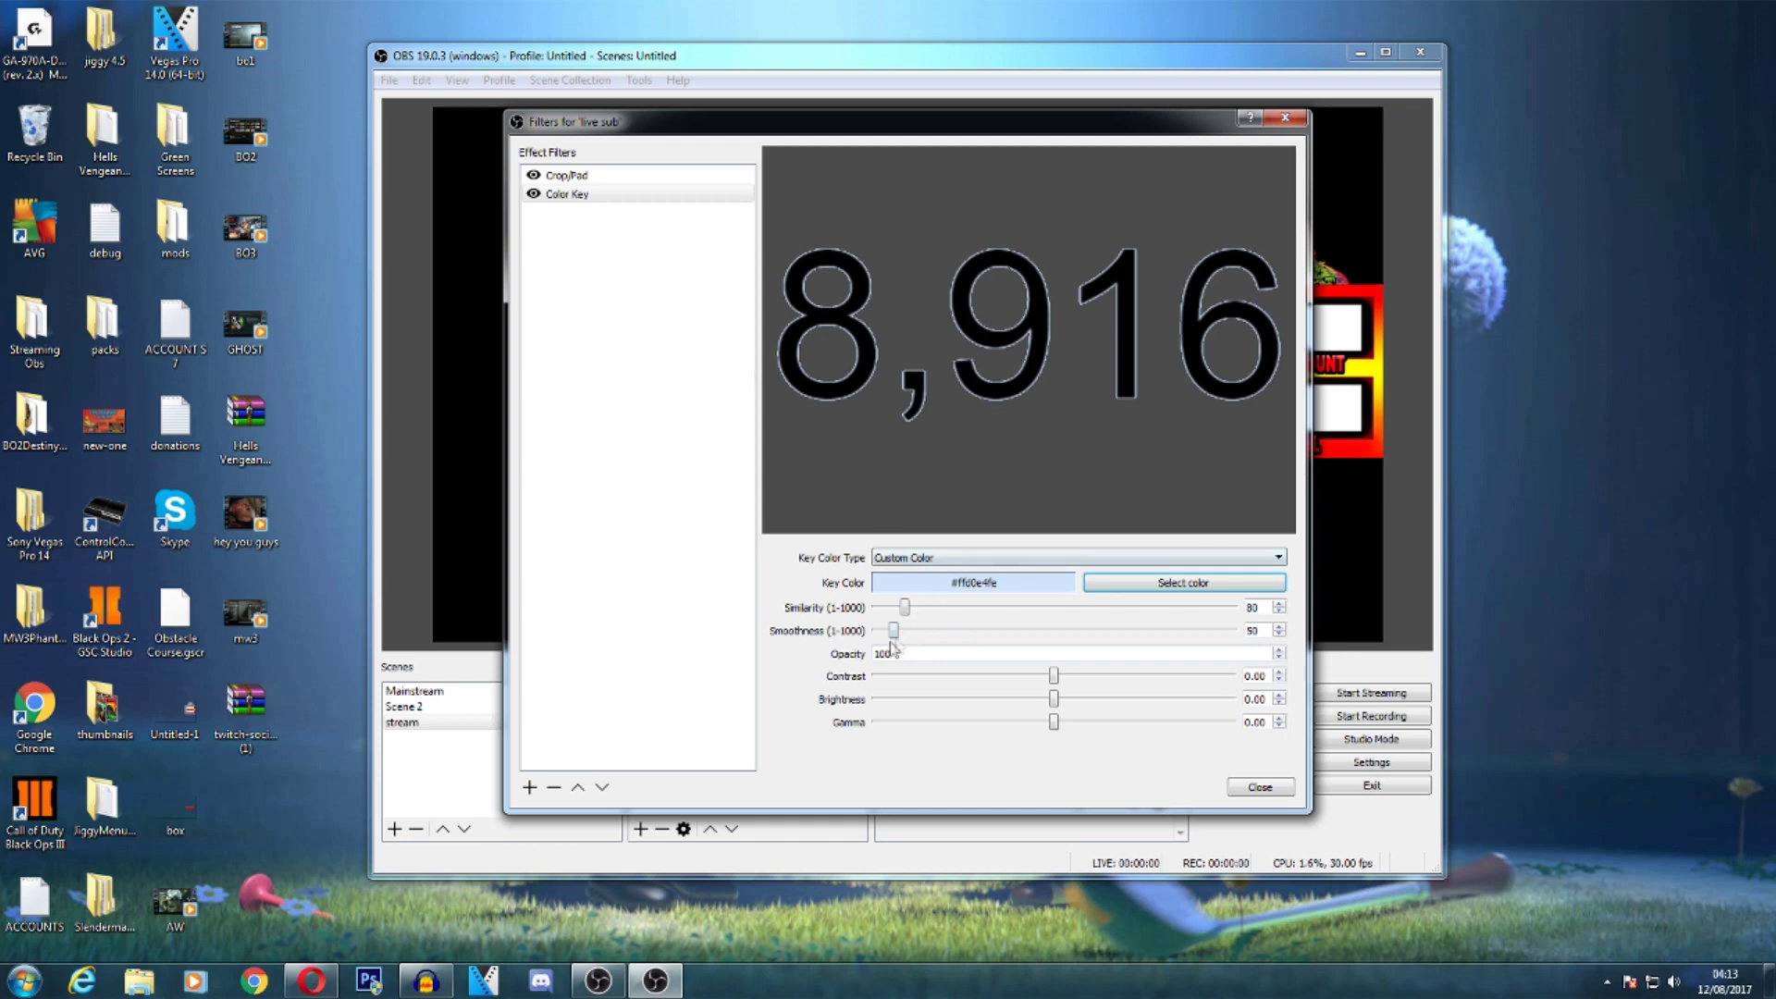
- Nudge the key's contrast and smoothness, then fit the count into the banner's top box
mouse_move(1054, 683)
mouse_down()
mouse_move(1175, 683)
mouse_move(1054, 692)
mouse_up()
mouse_move(897, 631)
mouse_down()
mouse_move(951, 636)
mouse_move(896, 635)
mouse_up()
click(1285, 787)
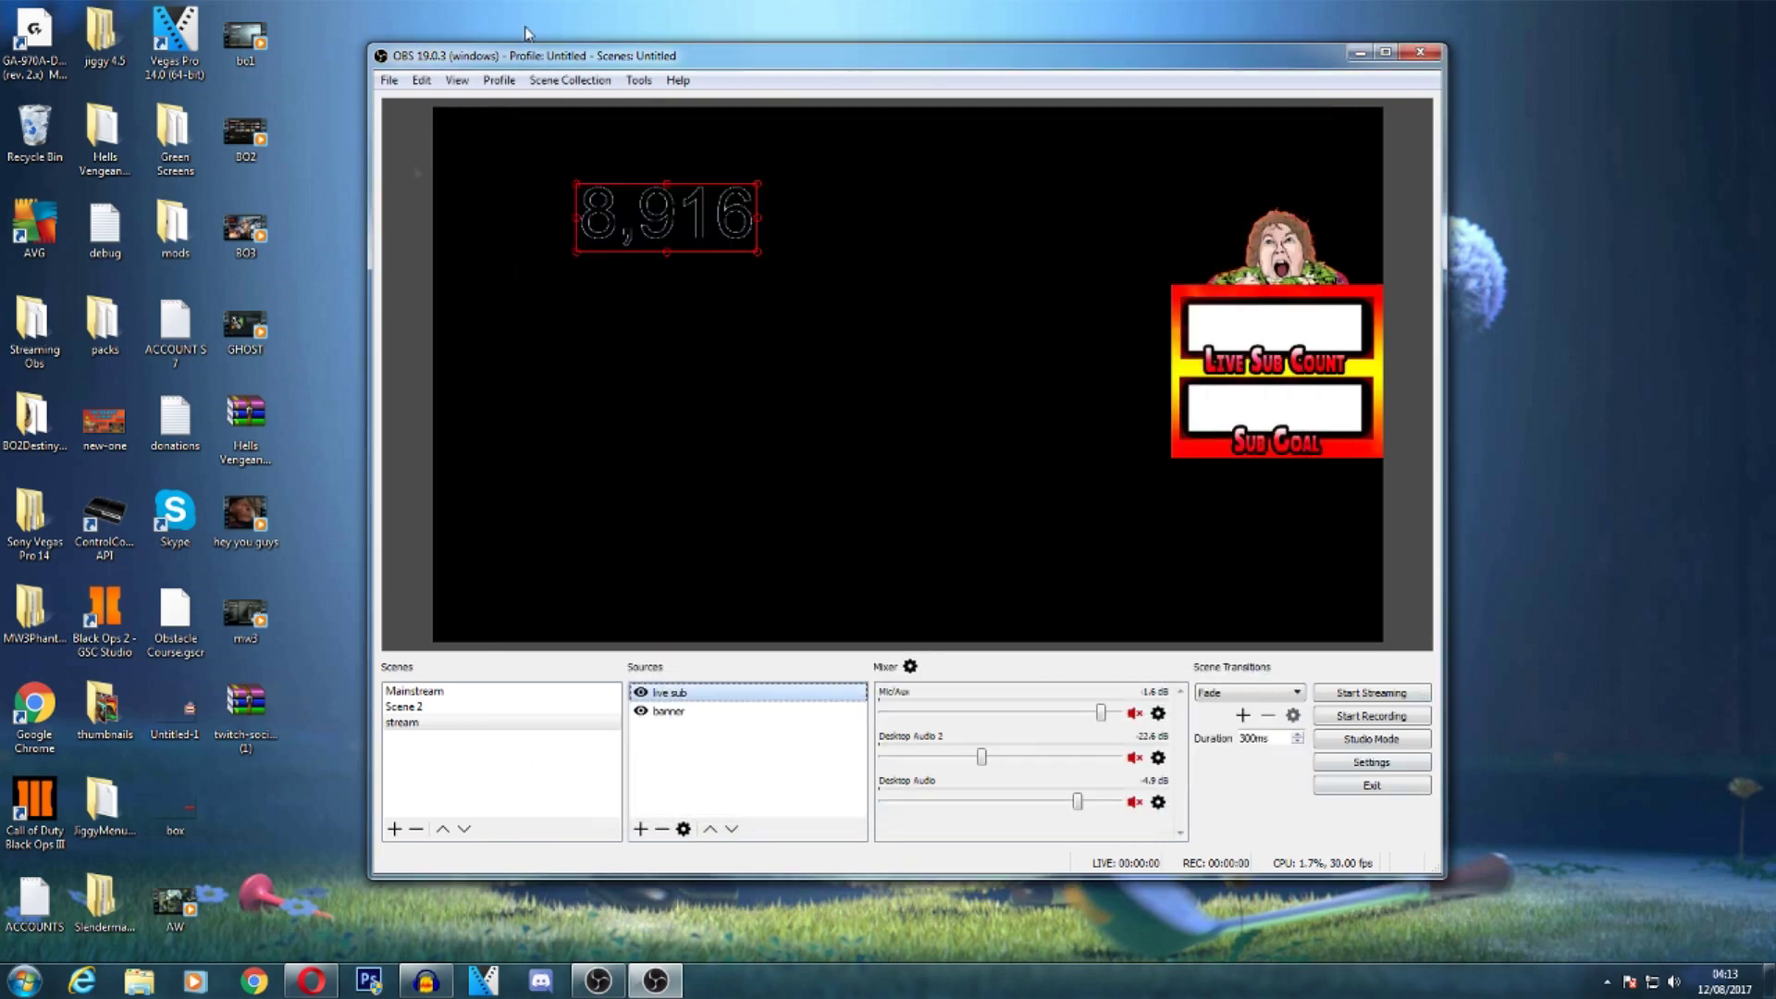
drag(685, 231, 1295, 434)
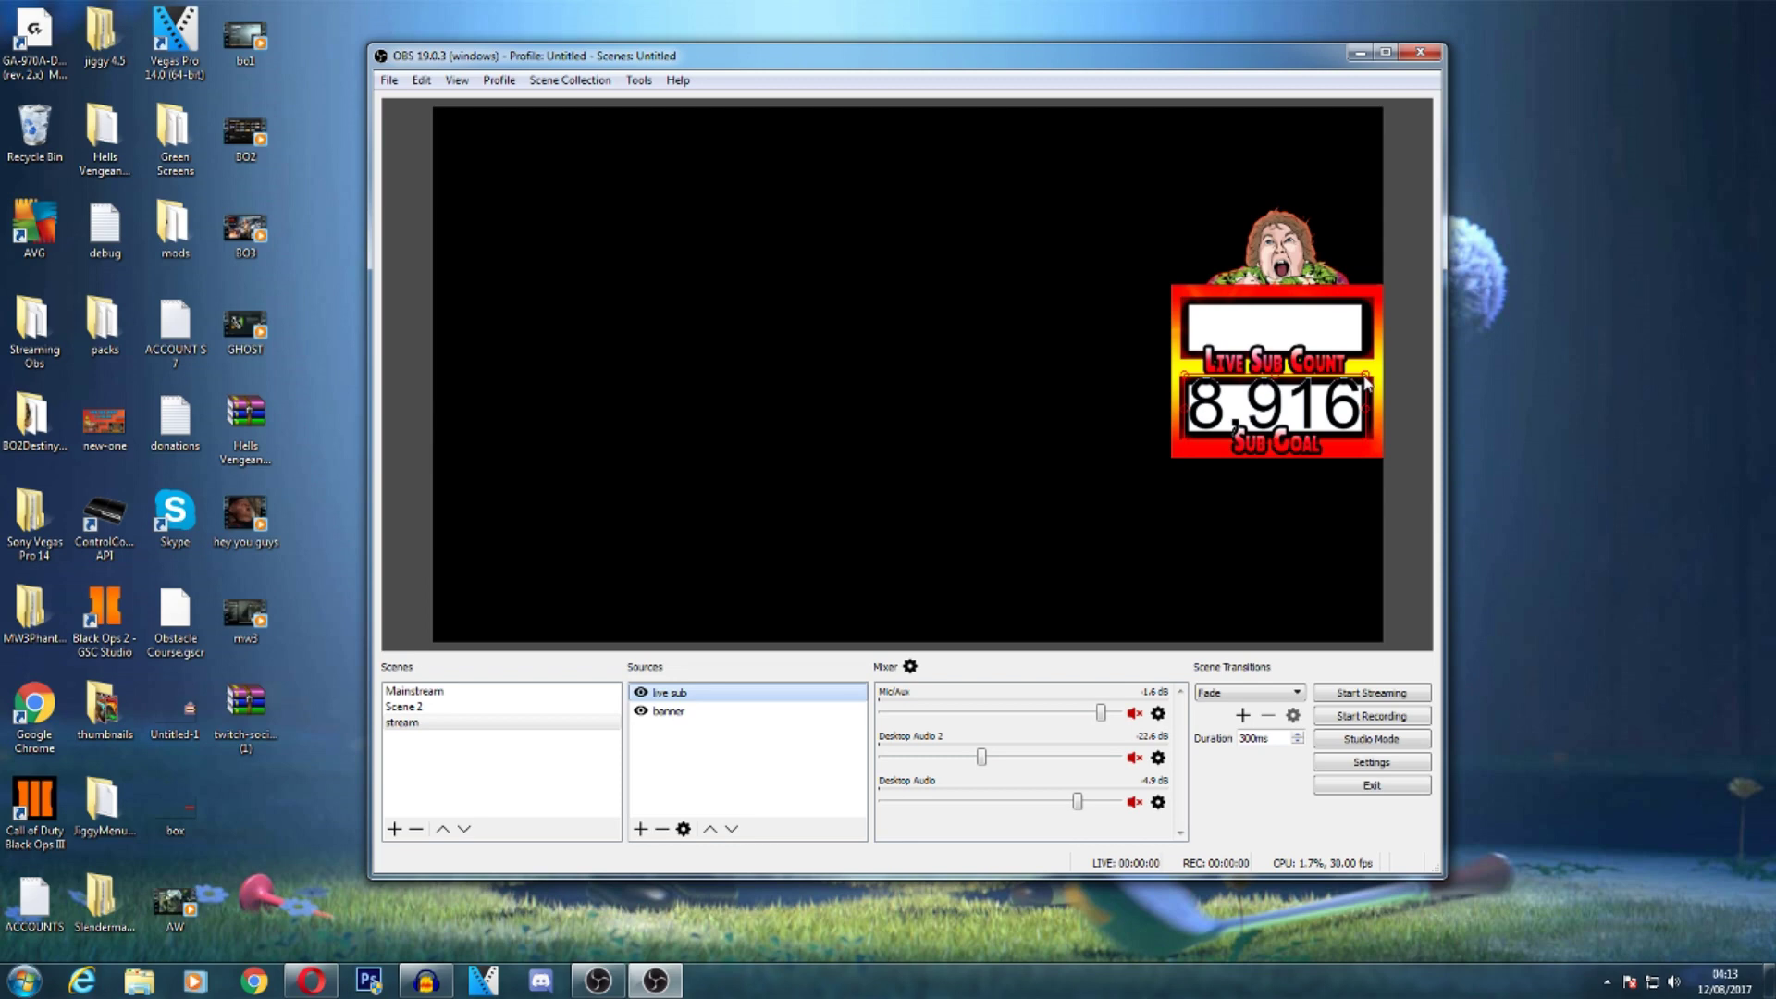
drag(1367, 385, 1306, 328)
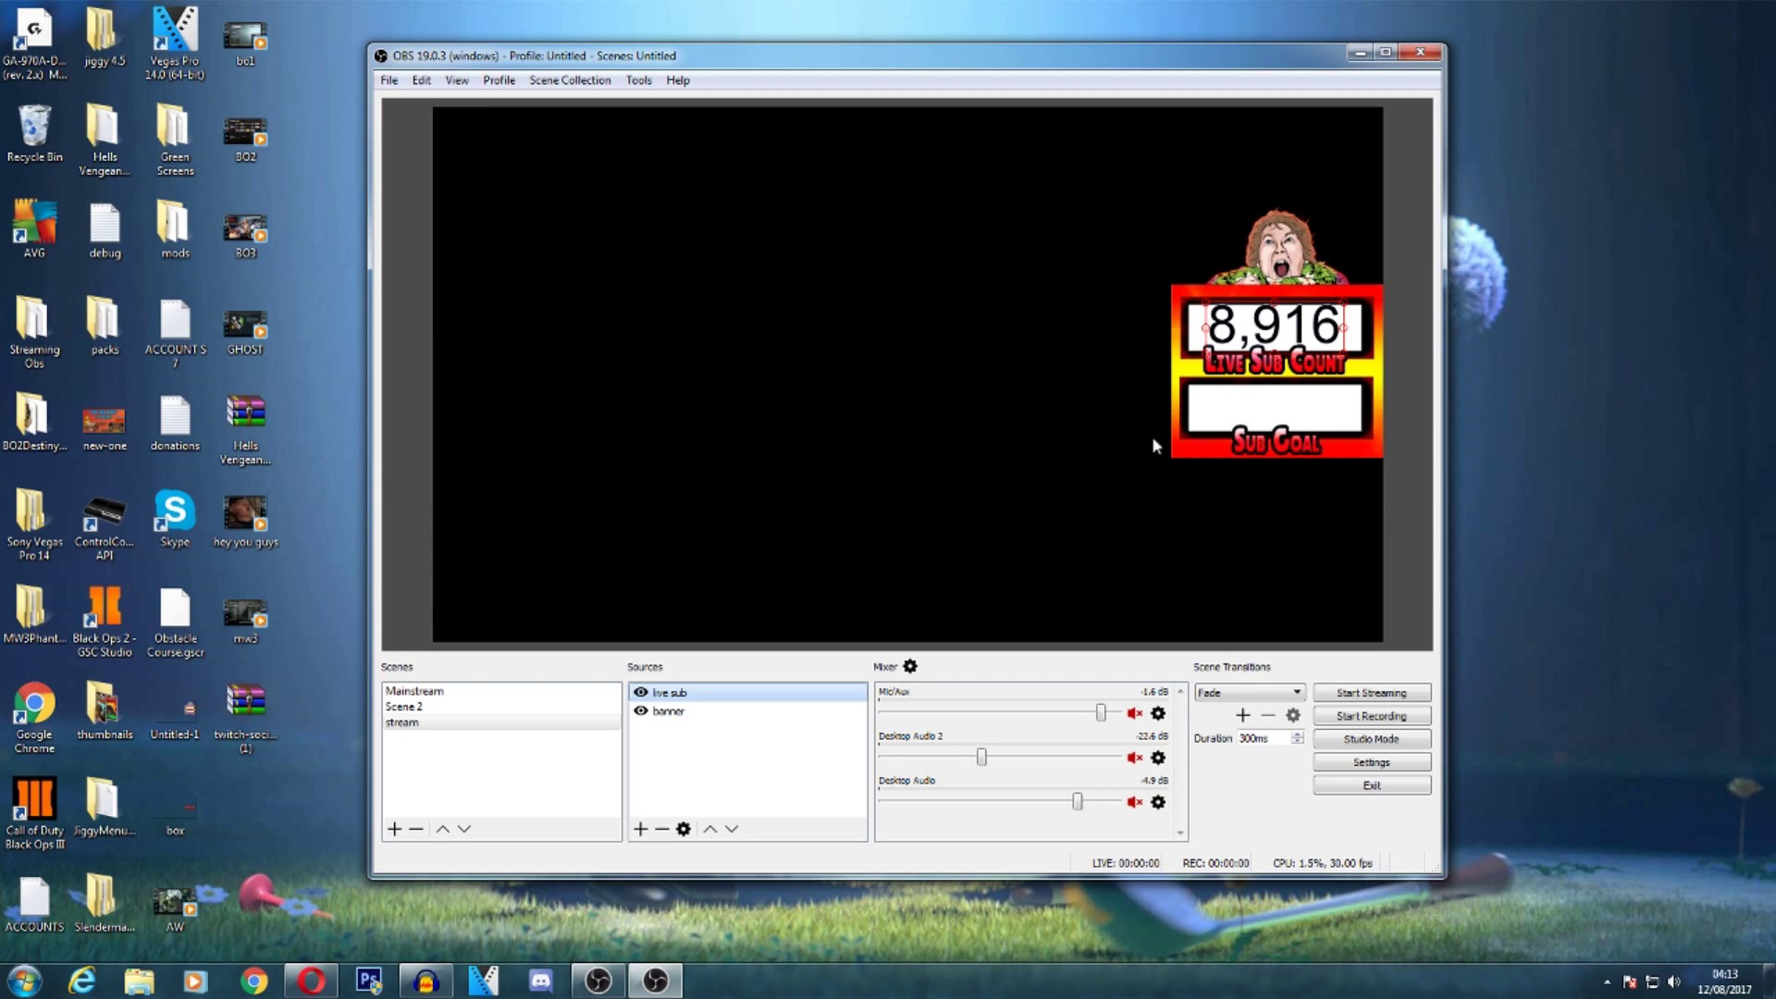
- Add a Text (GDI+) source named 'text' reading 8,920
right_click(651, 761)
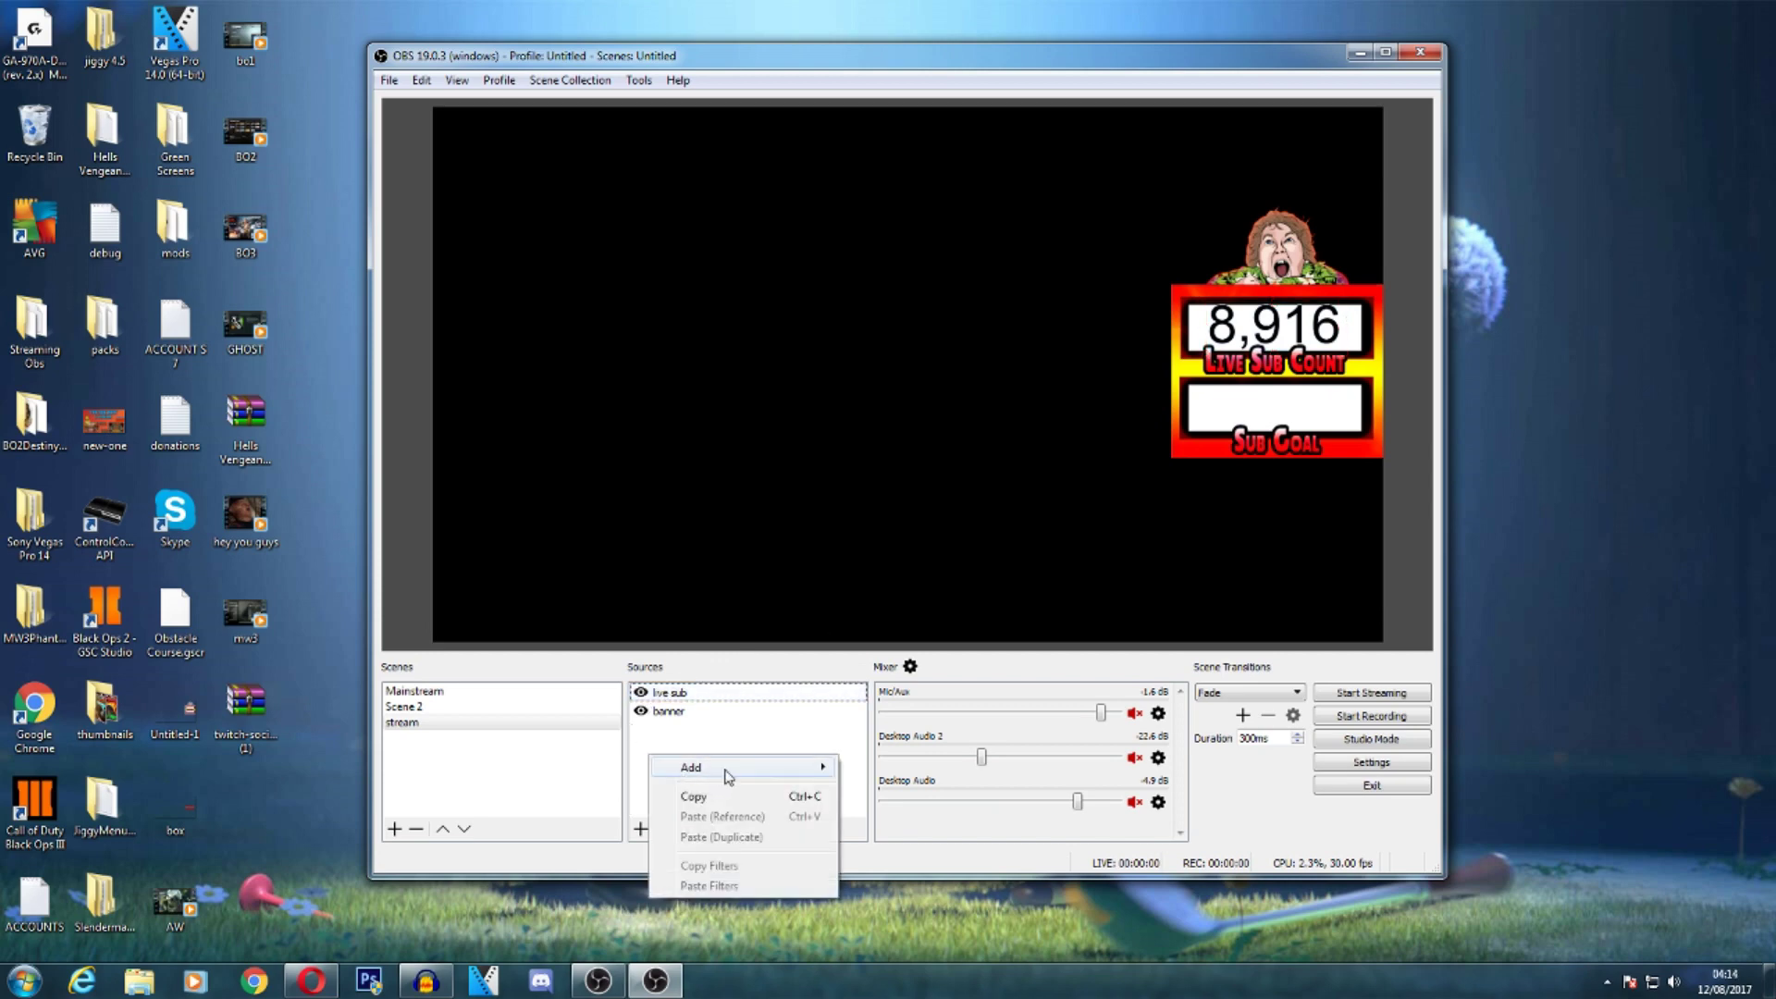
mouse_move(725, 769)
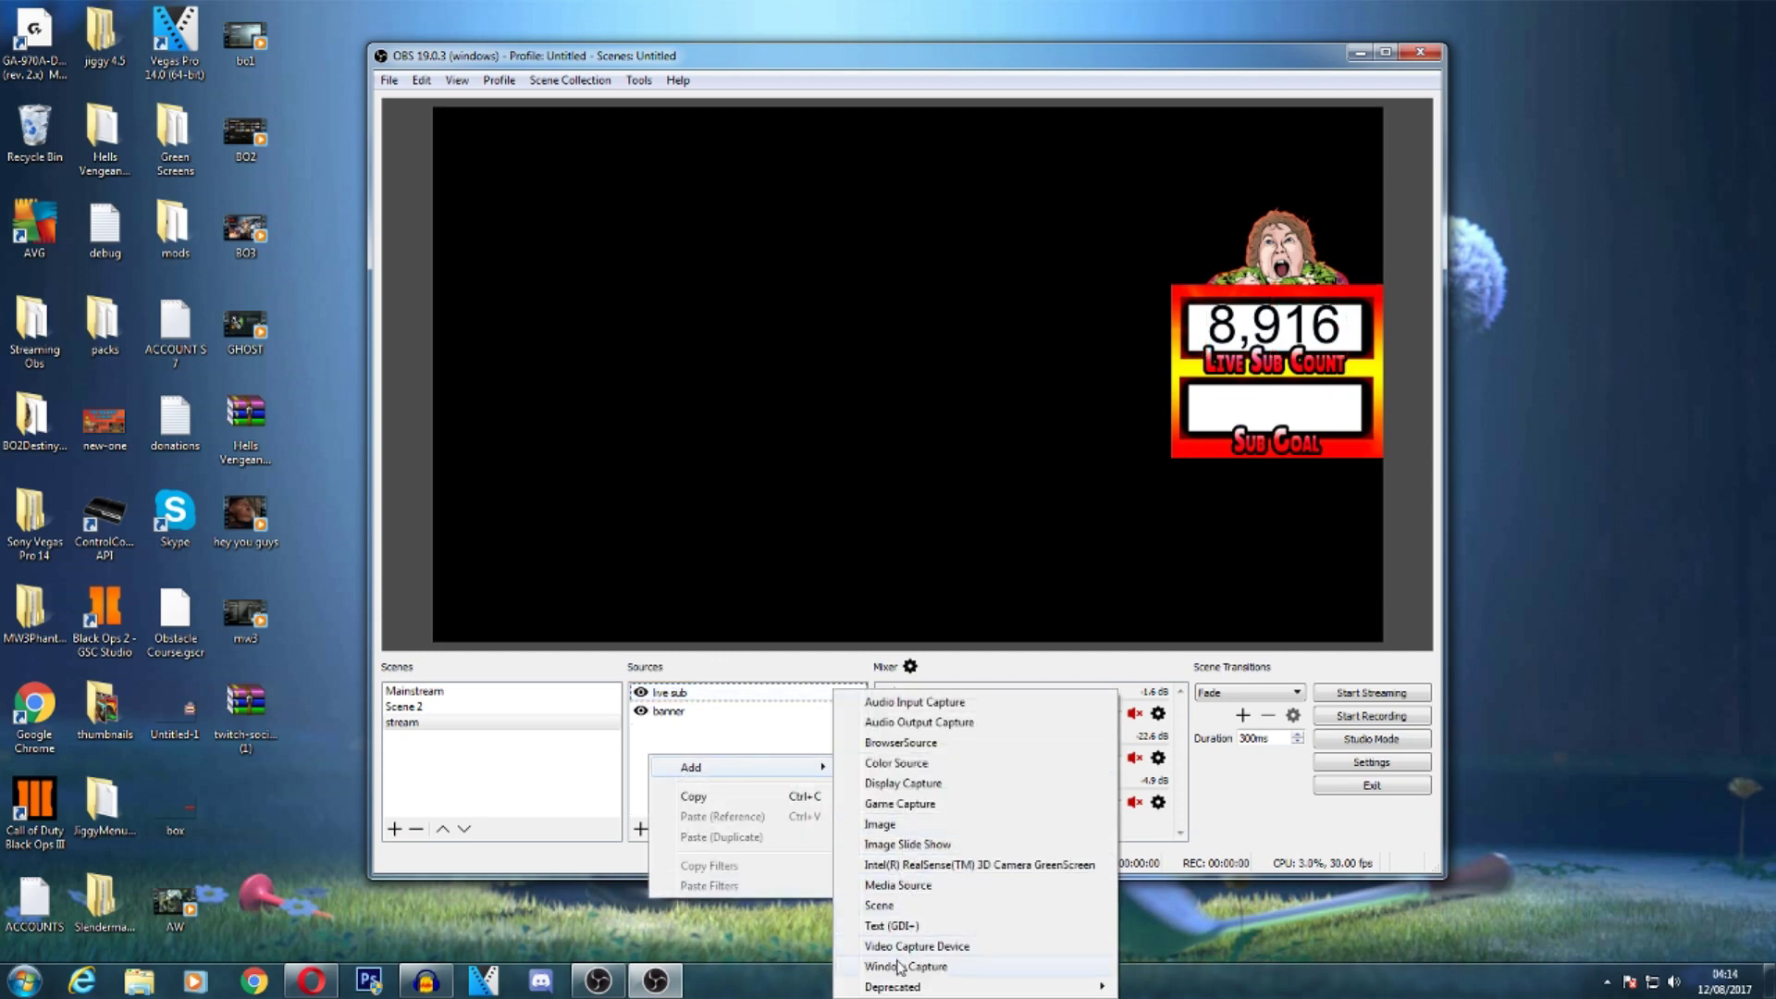
click(905, 925)
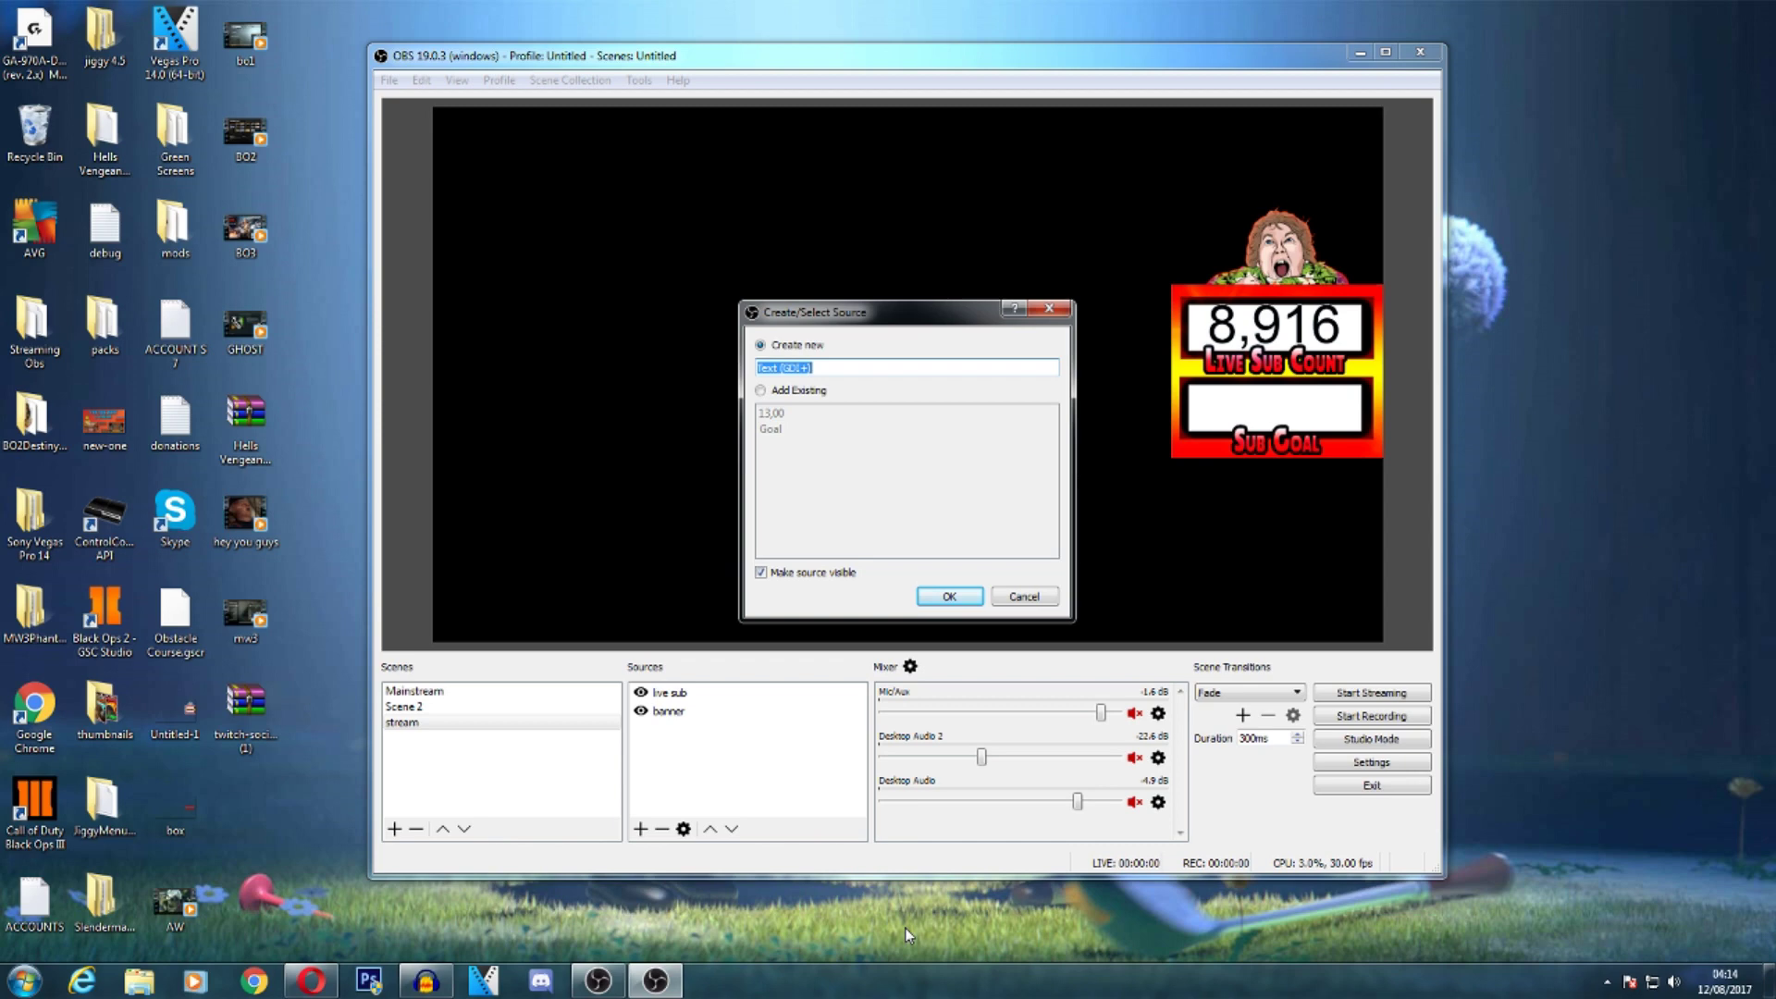
text(text)
key(Return)
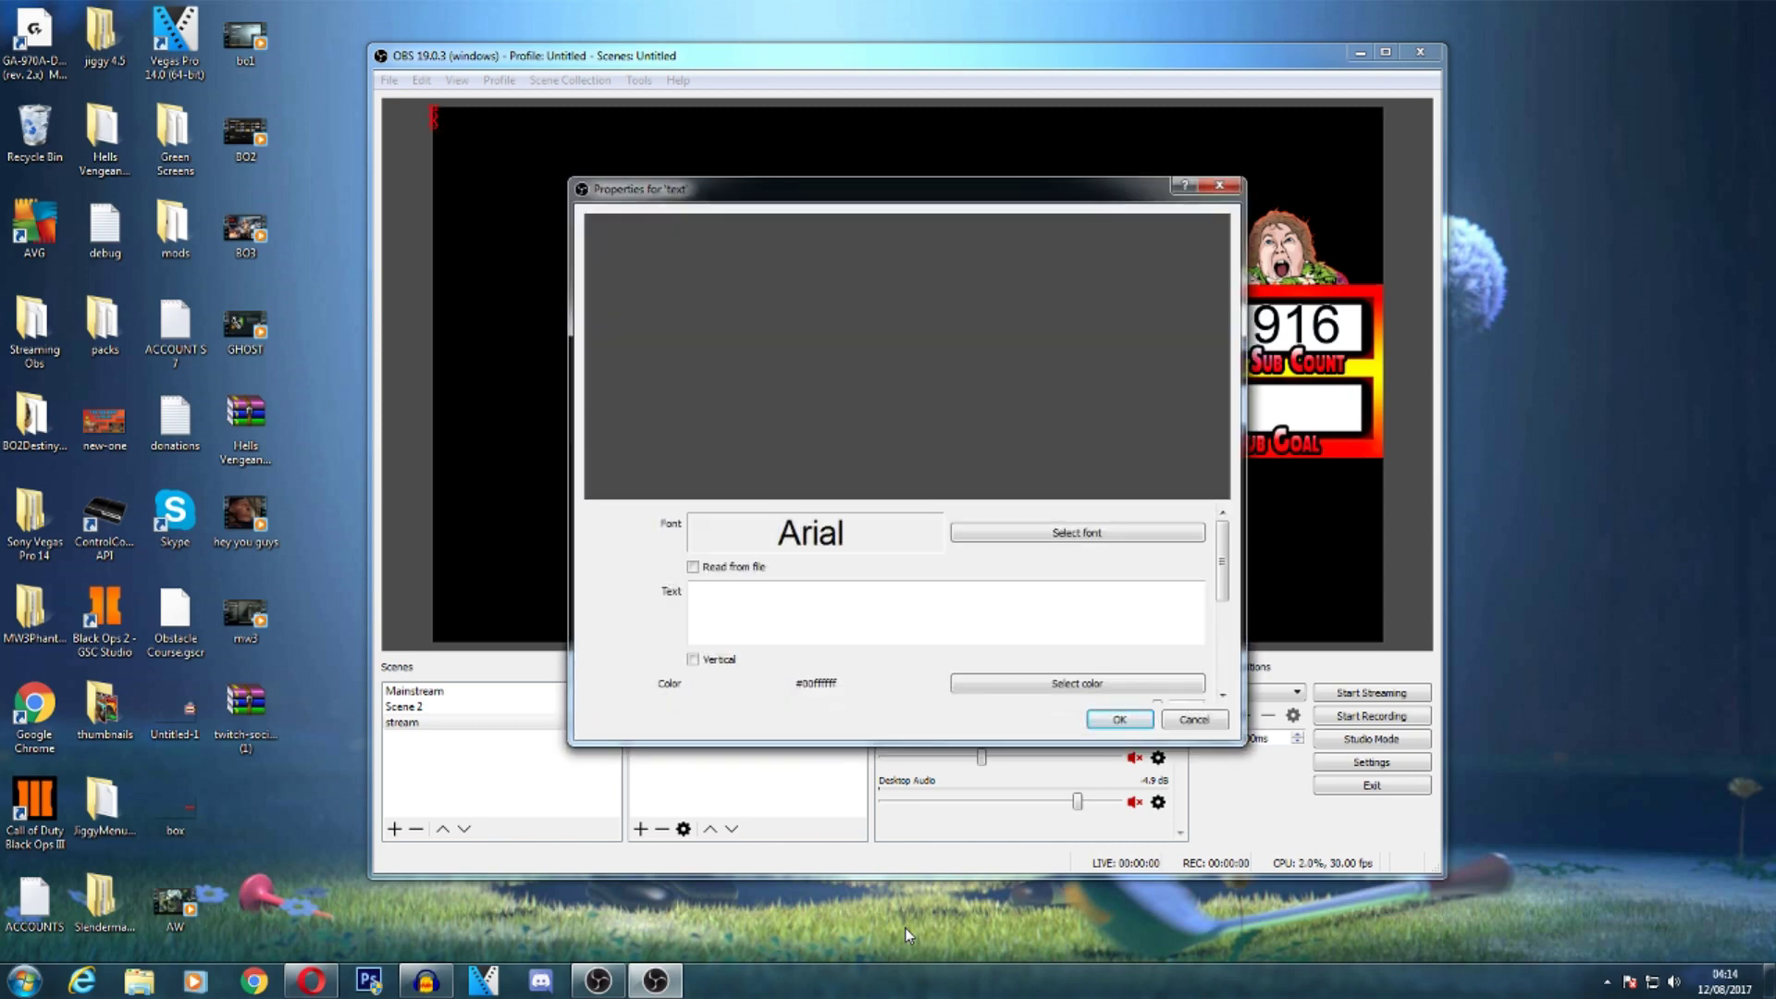
click(818, 605)
drag(927, 191, 754, 202)
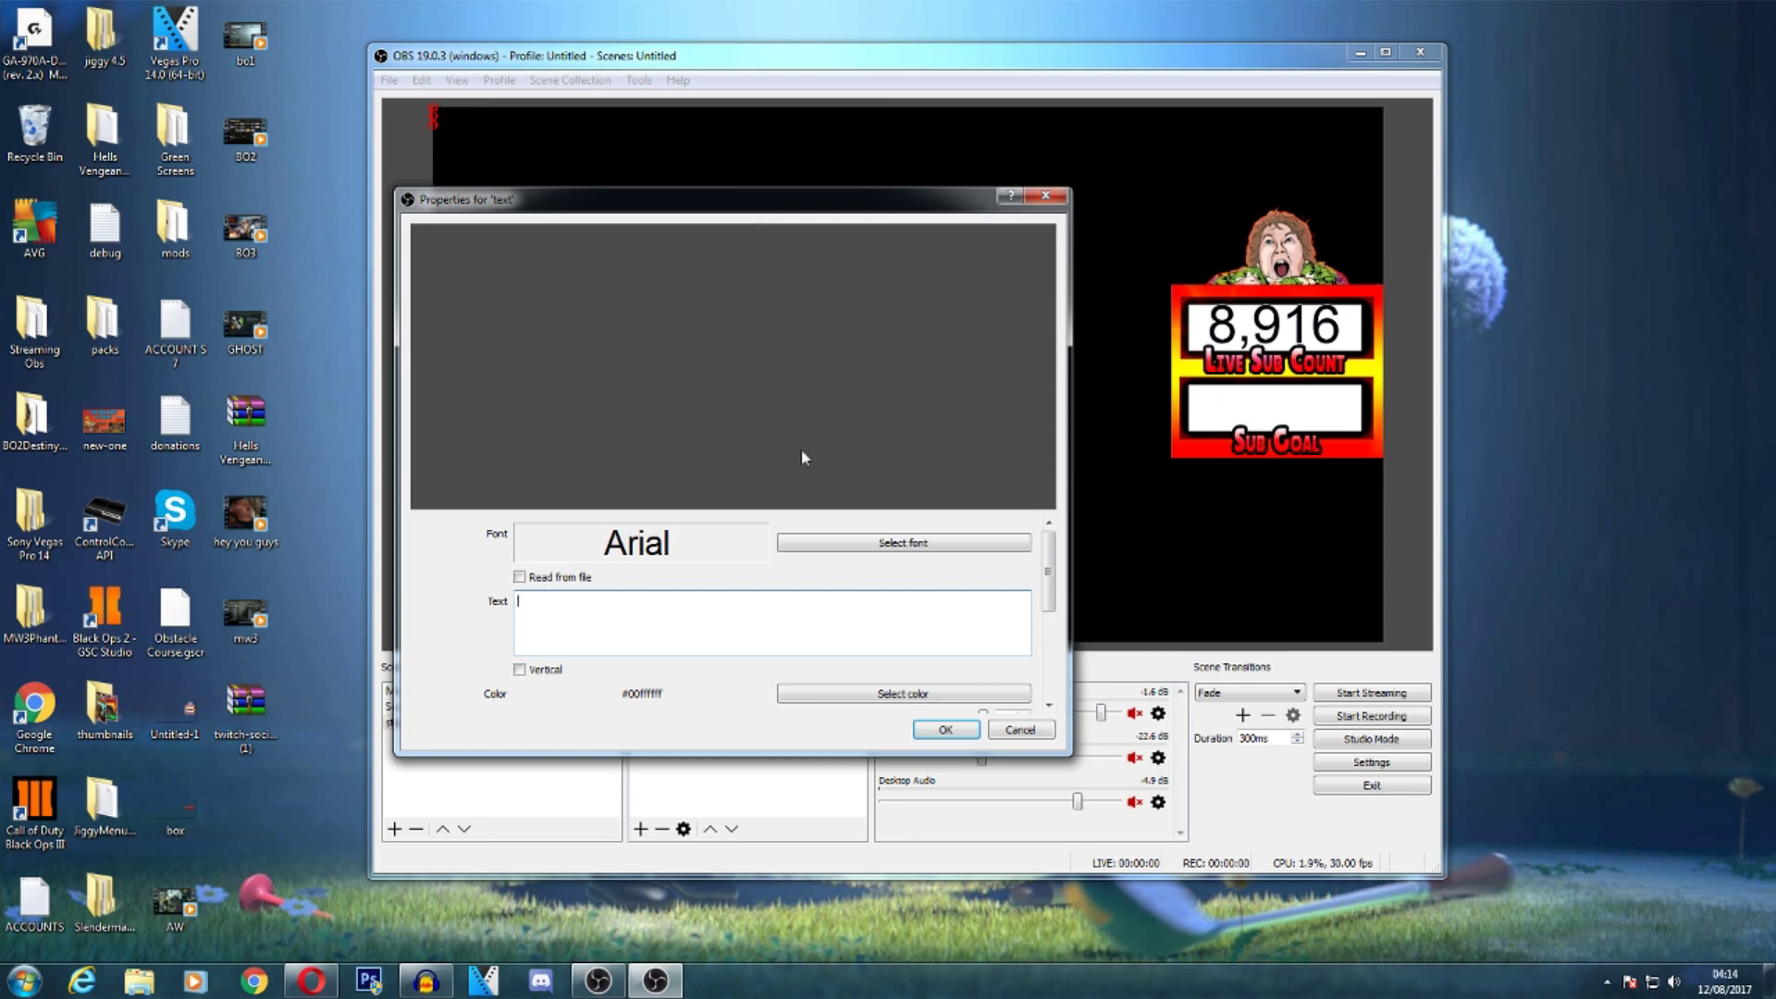
text(8,)
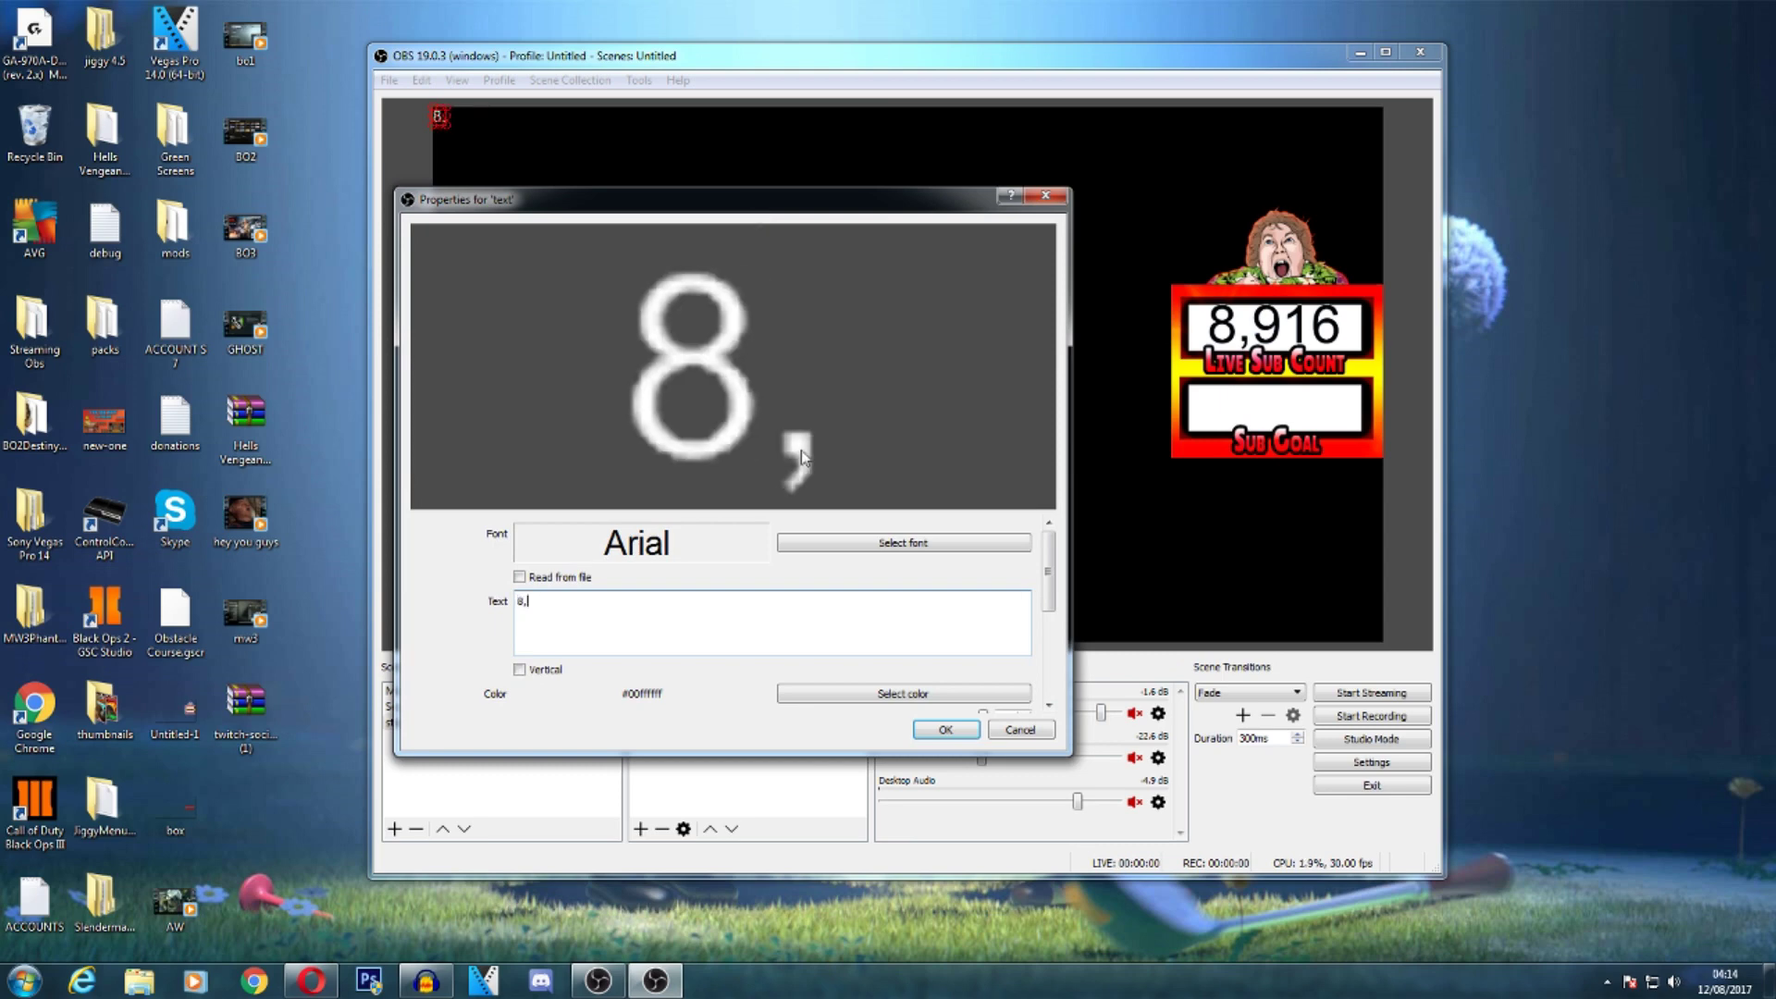
text(920)
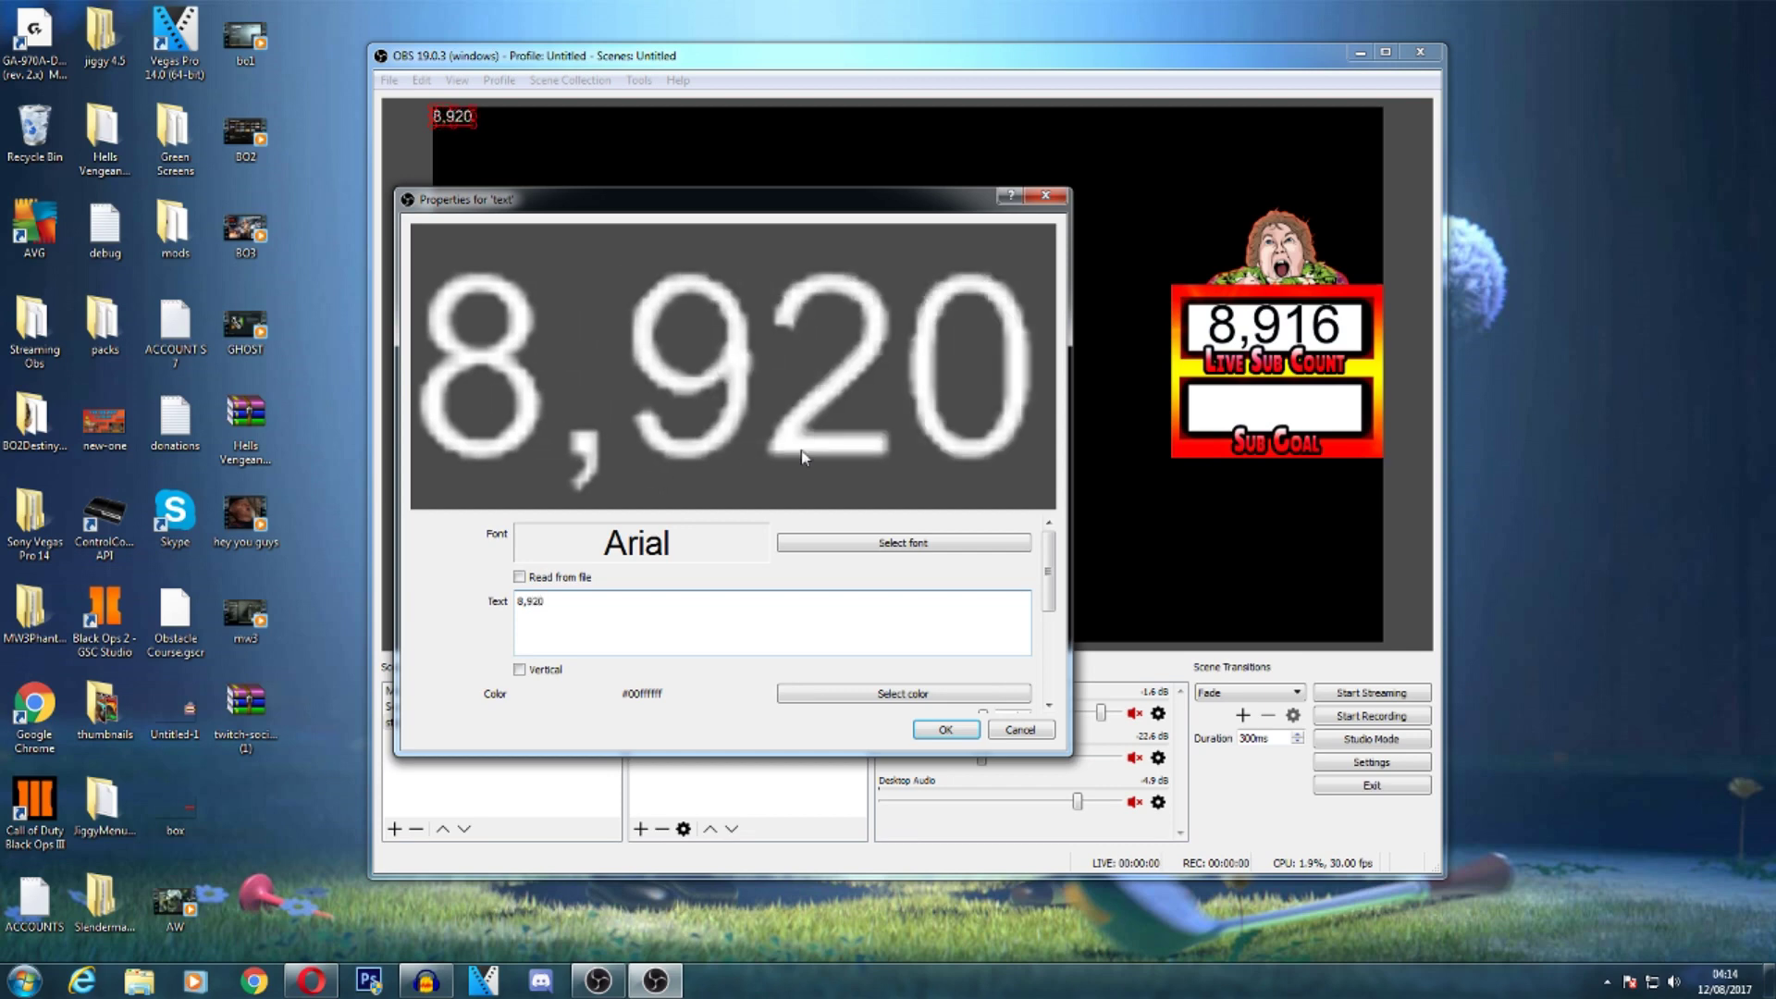
click(945, 730)
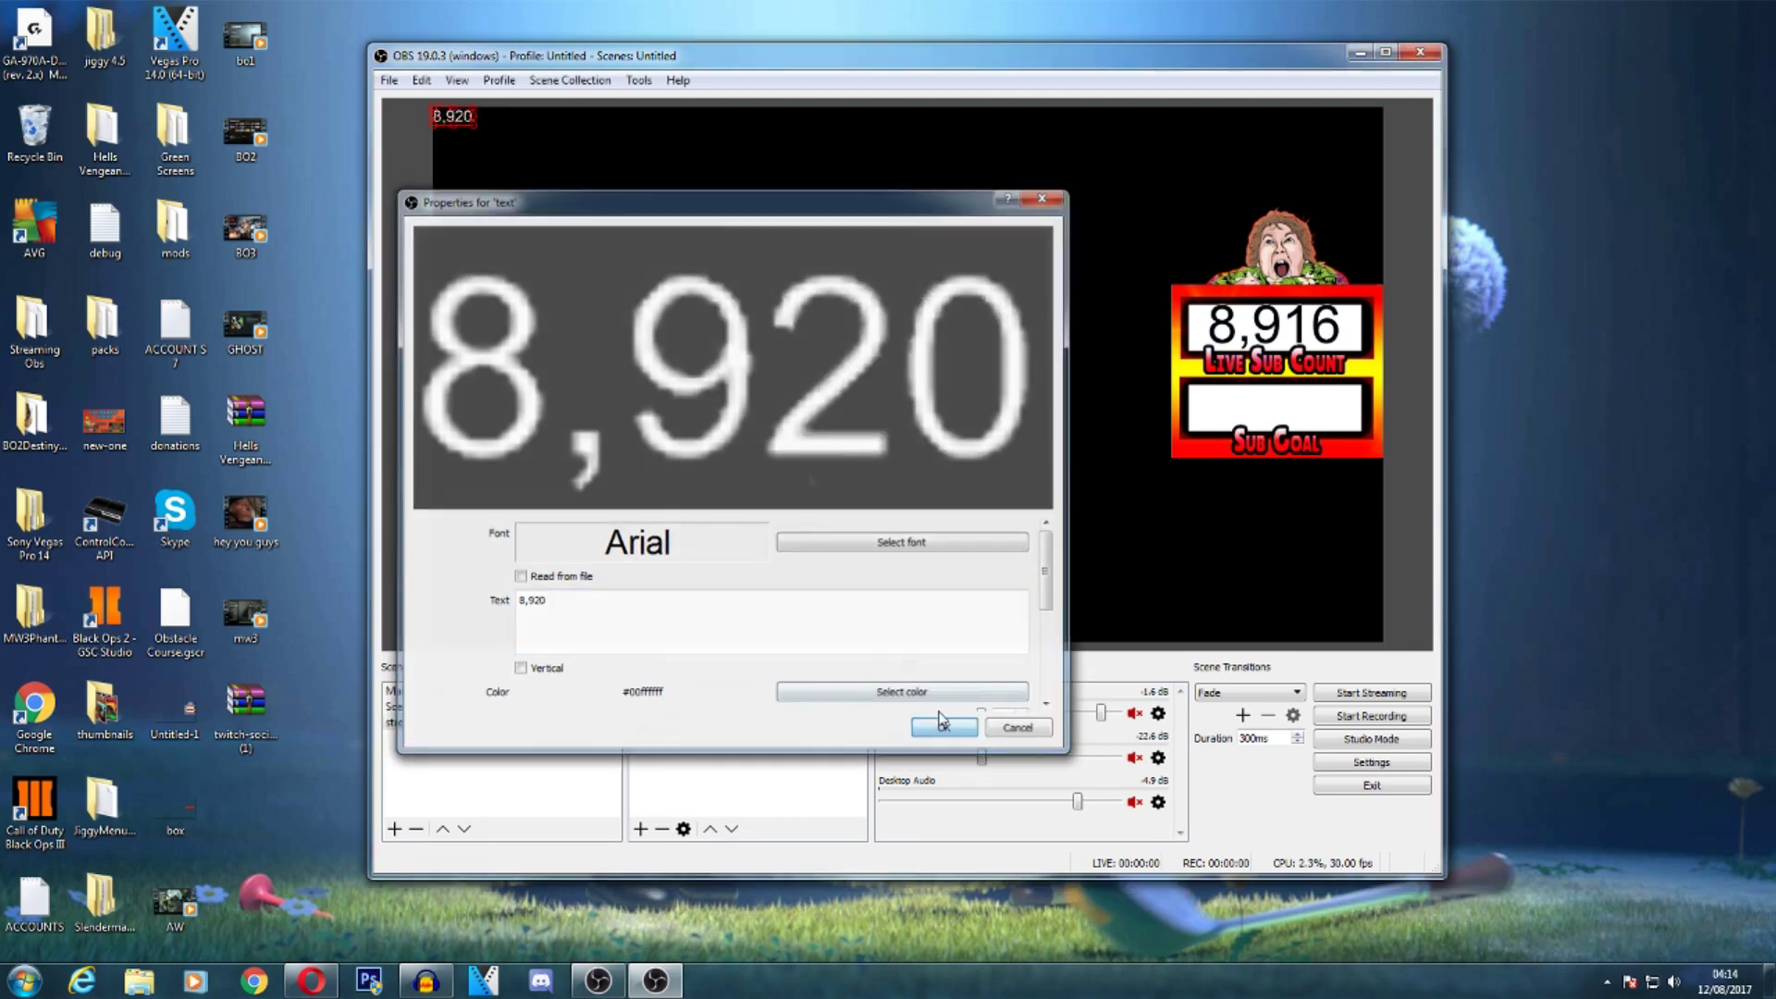
- Colour the 8,920 text purple and enlarge it to fill the banner's Sub Goal box
drag(460, 125, 818, 430)
double_click(662, 692)
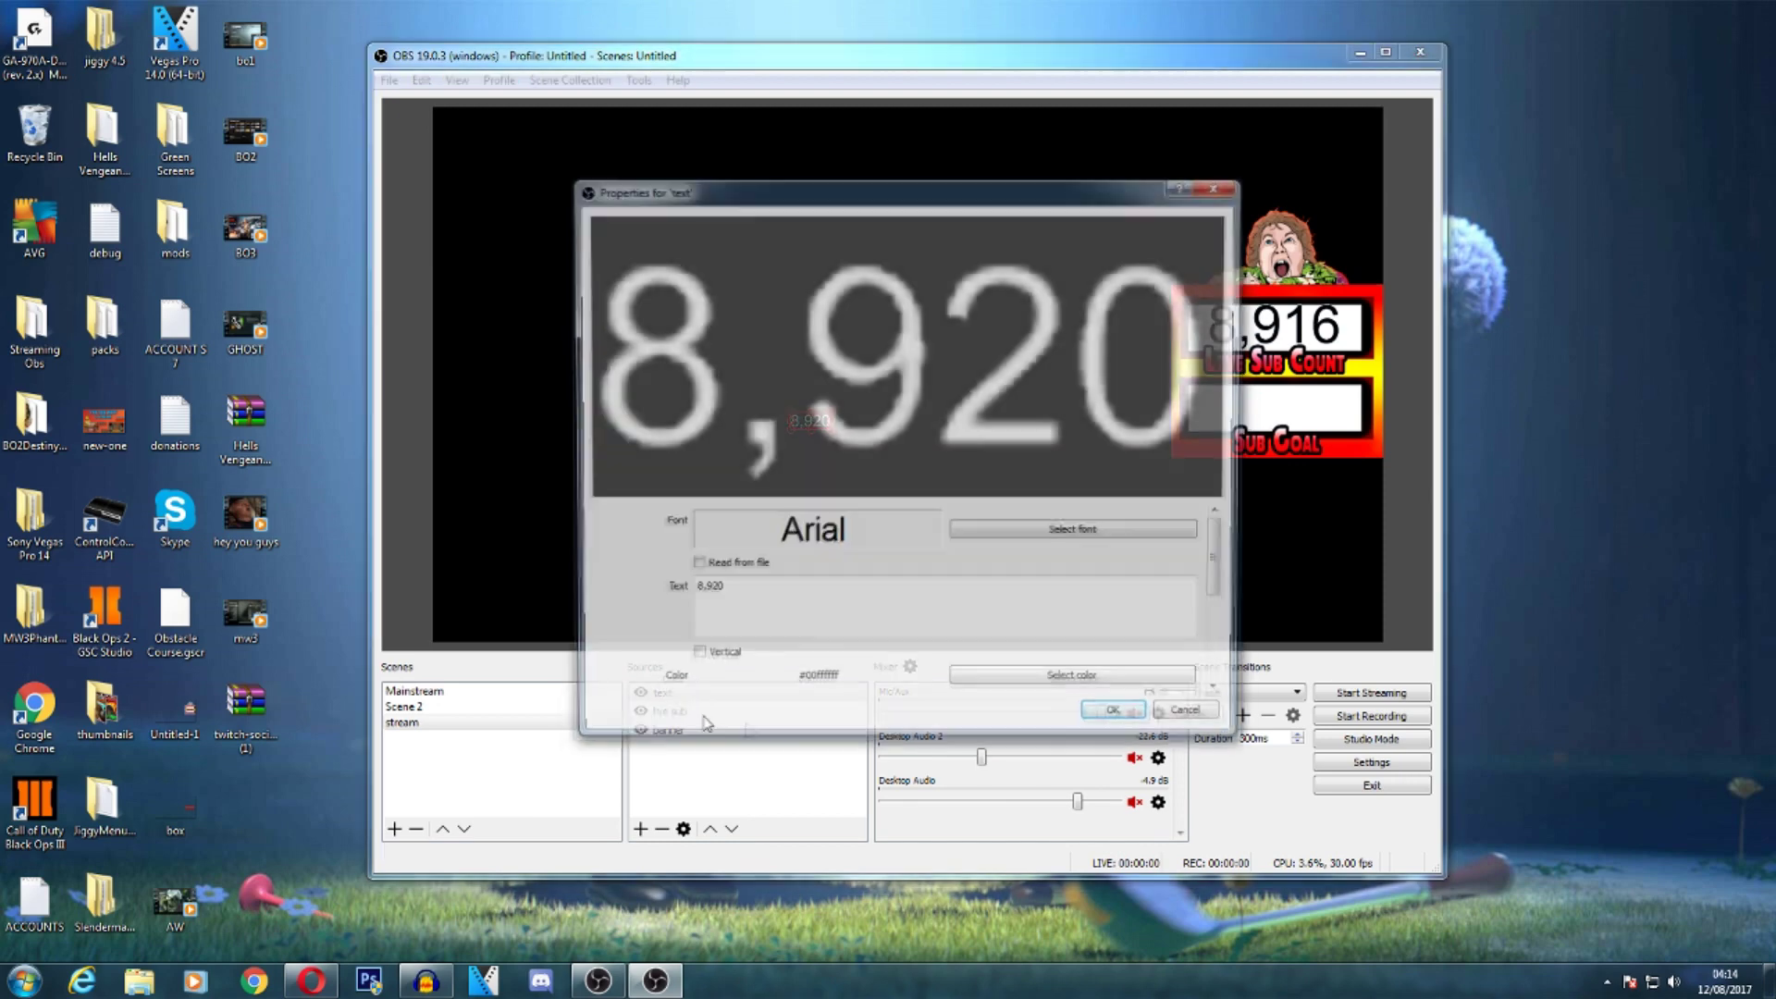
scroll(1232, 575, down, 3)
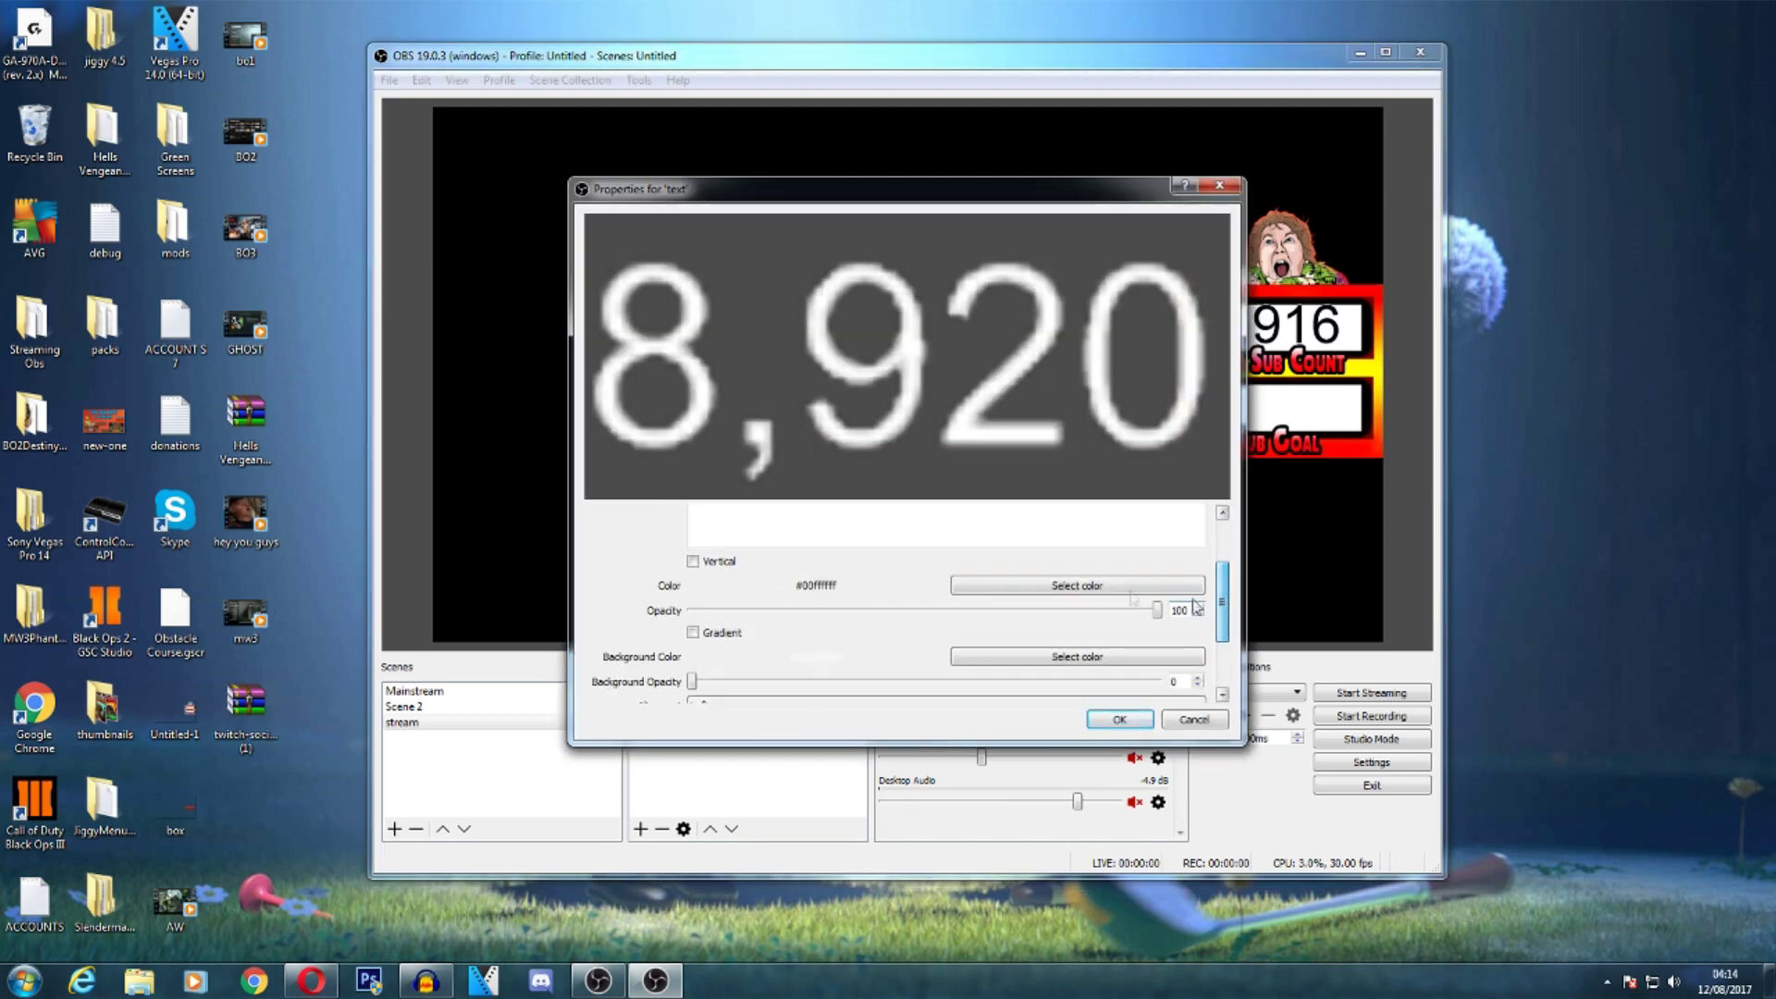
click(1078, 657)
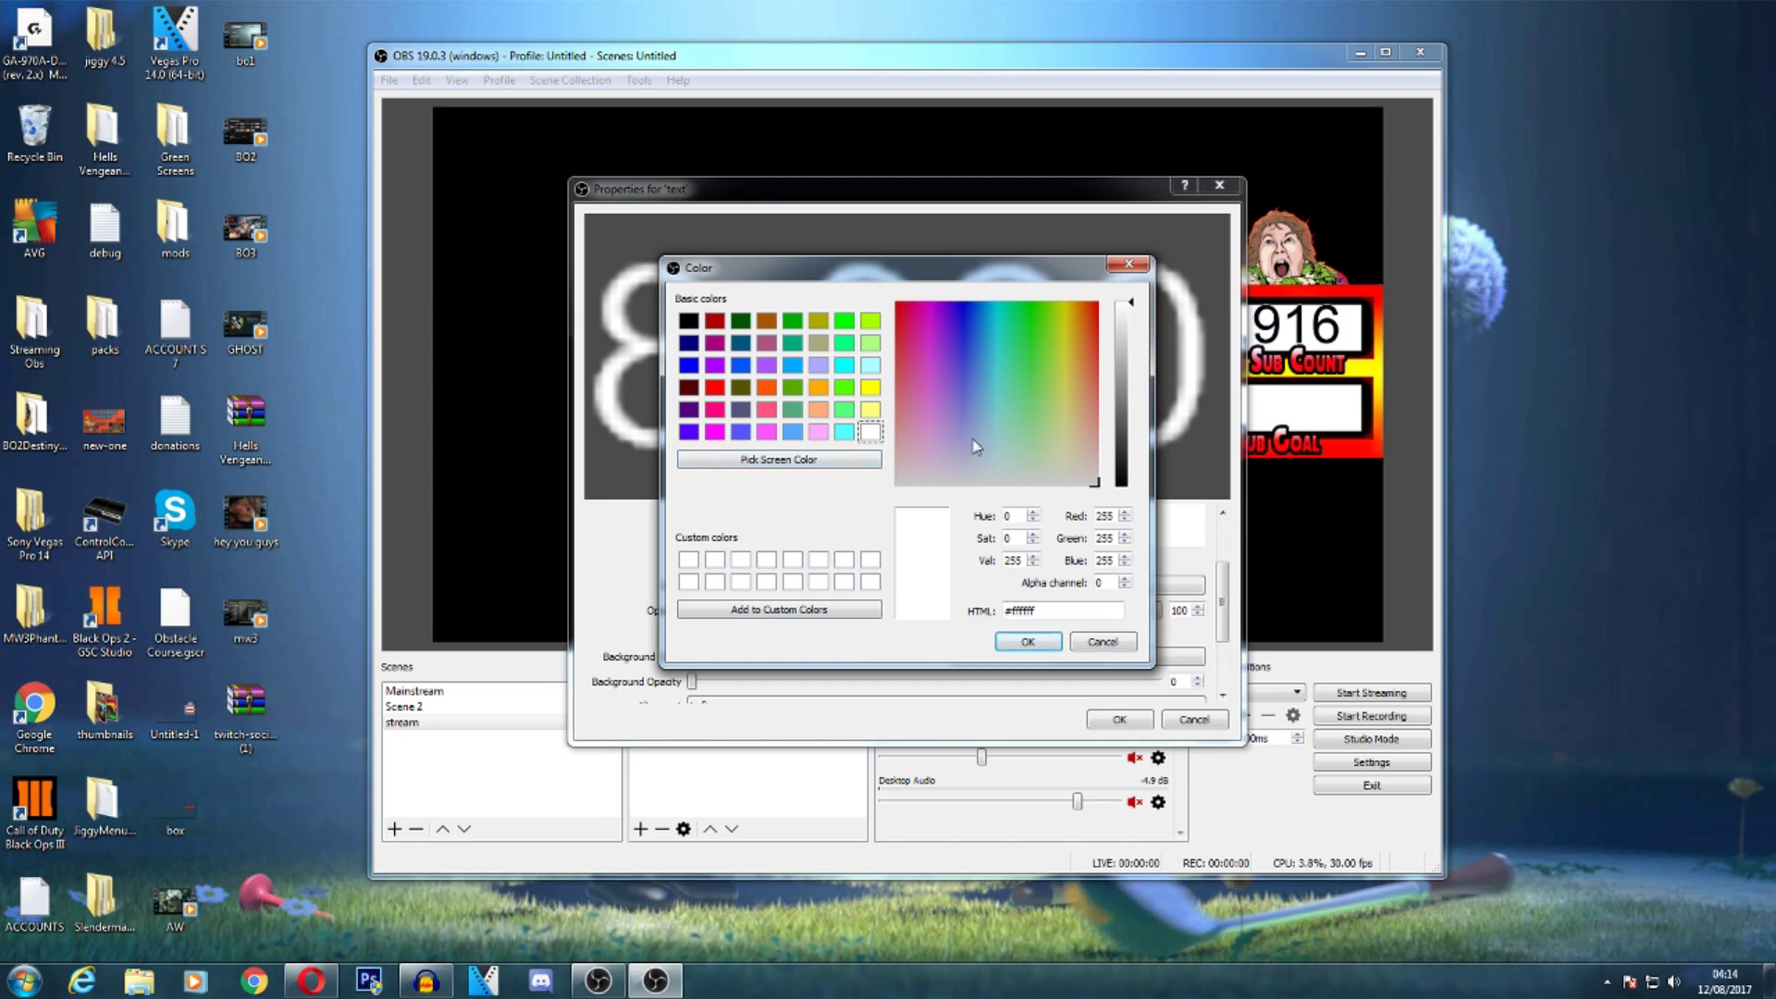
drag(975, 443, 952, 303)
click(1027, 641)
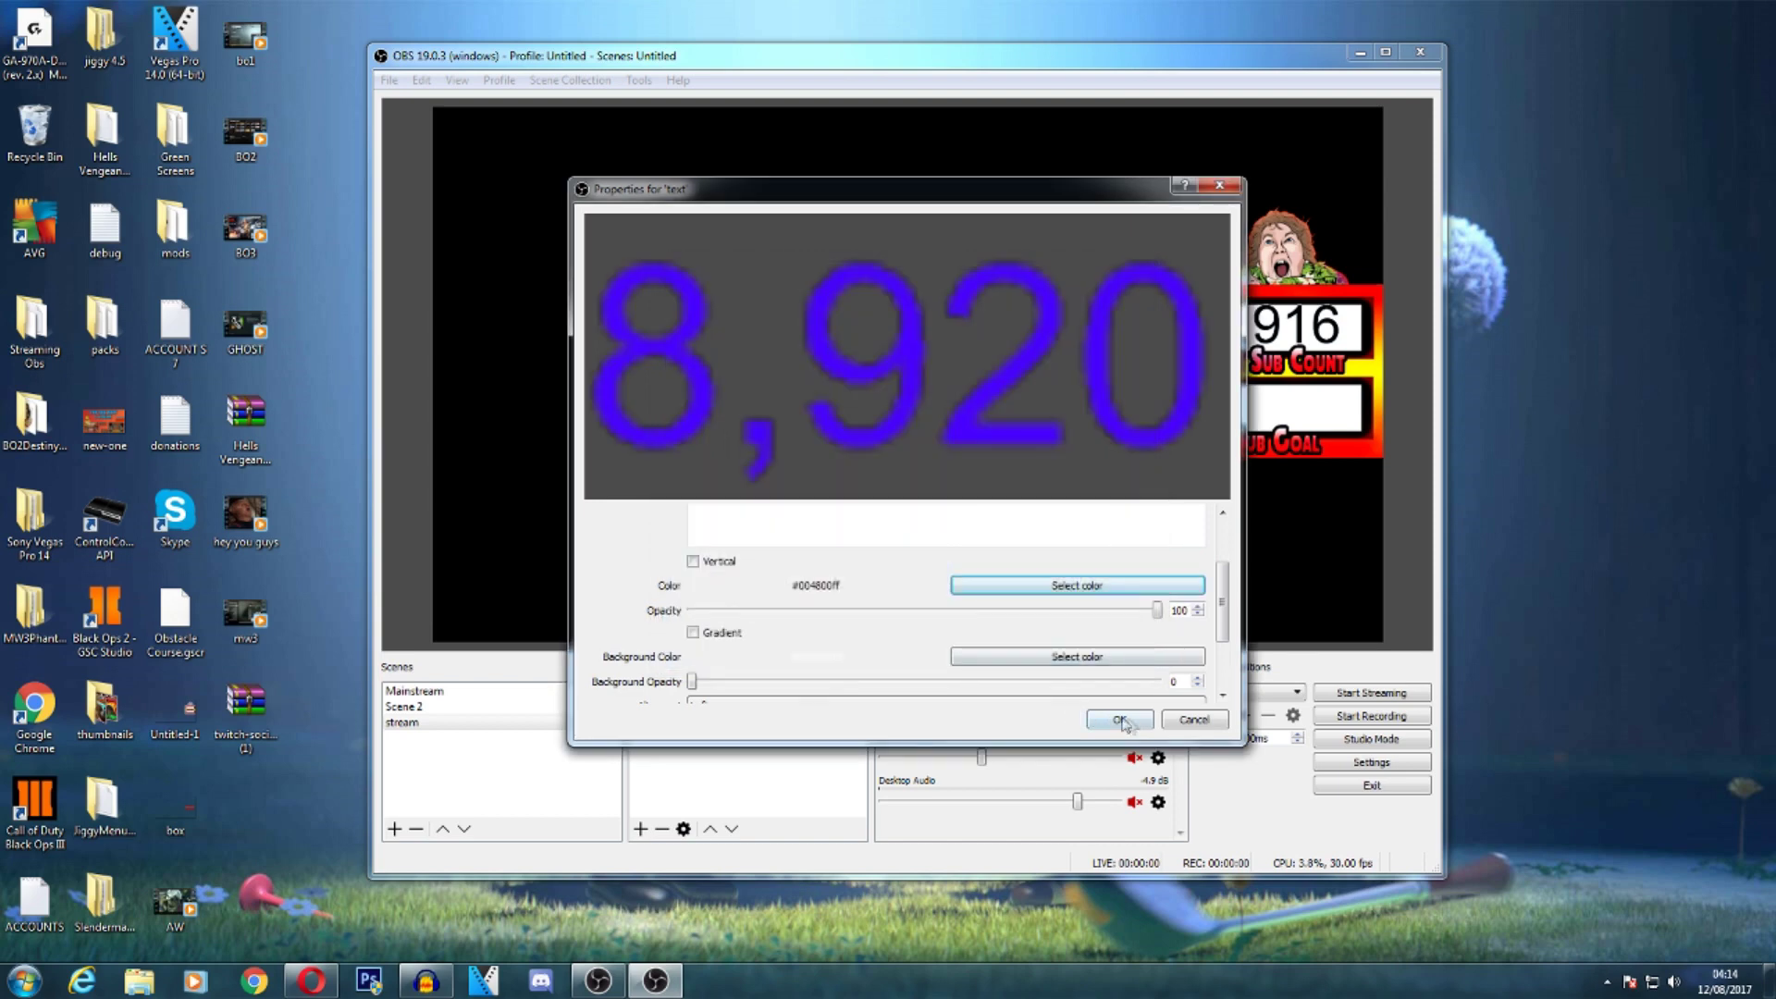
click(1120, 719)
drag(833, 431, 1290, 417)
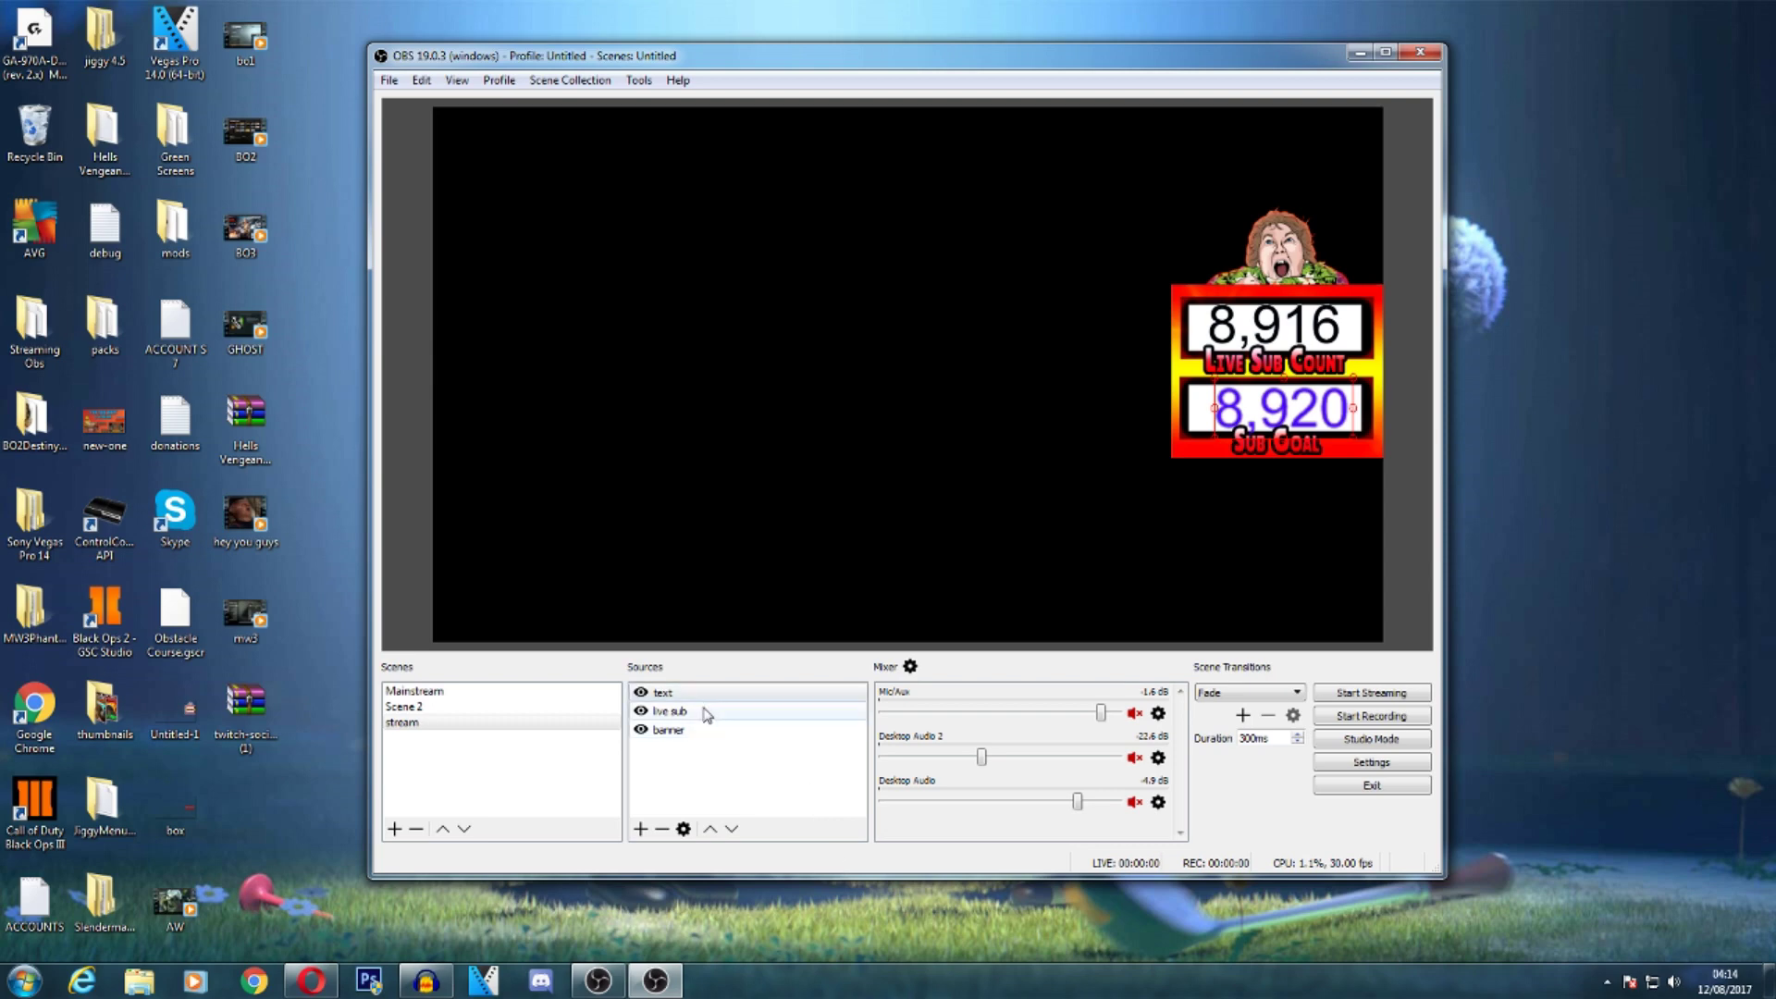
- Select the live sub source and show the Sources list's Add source-type submenu
right_click(705, 766)
mouse_move(801, 781)
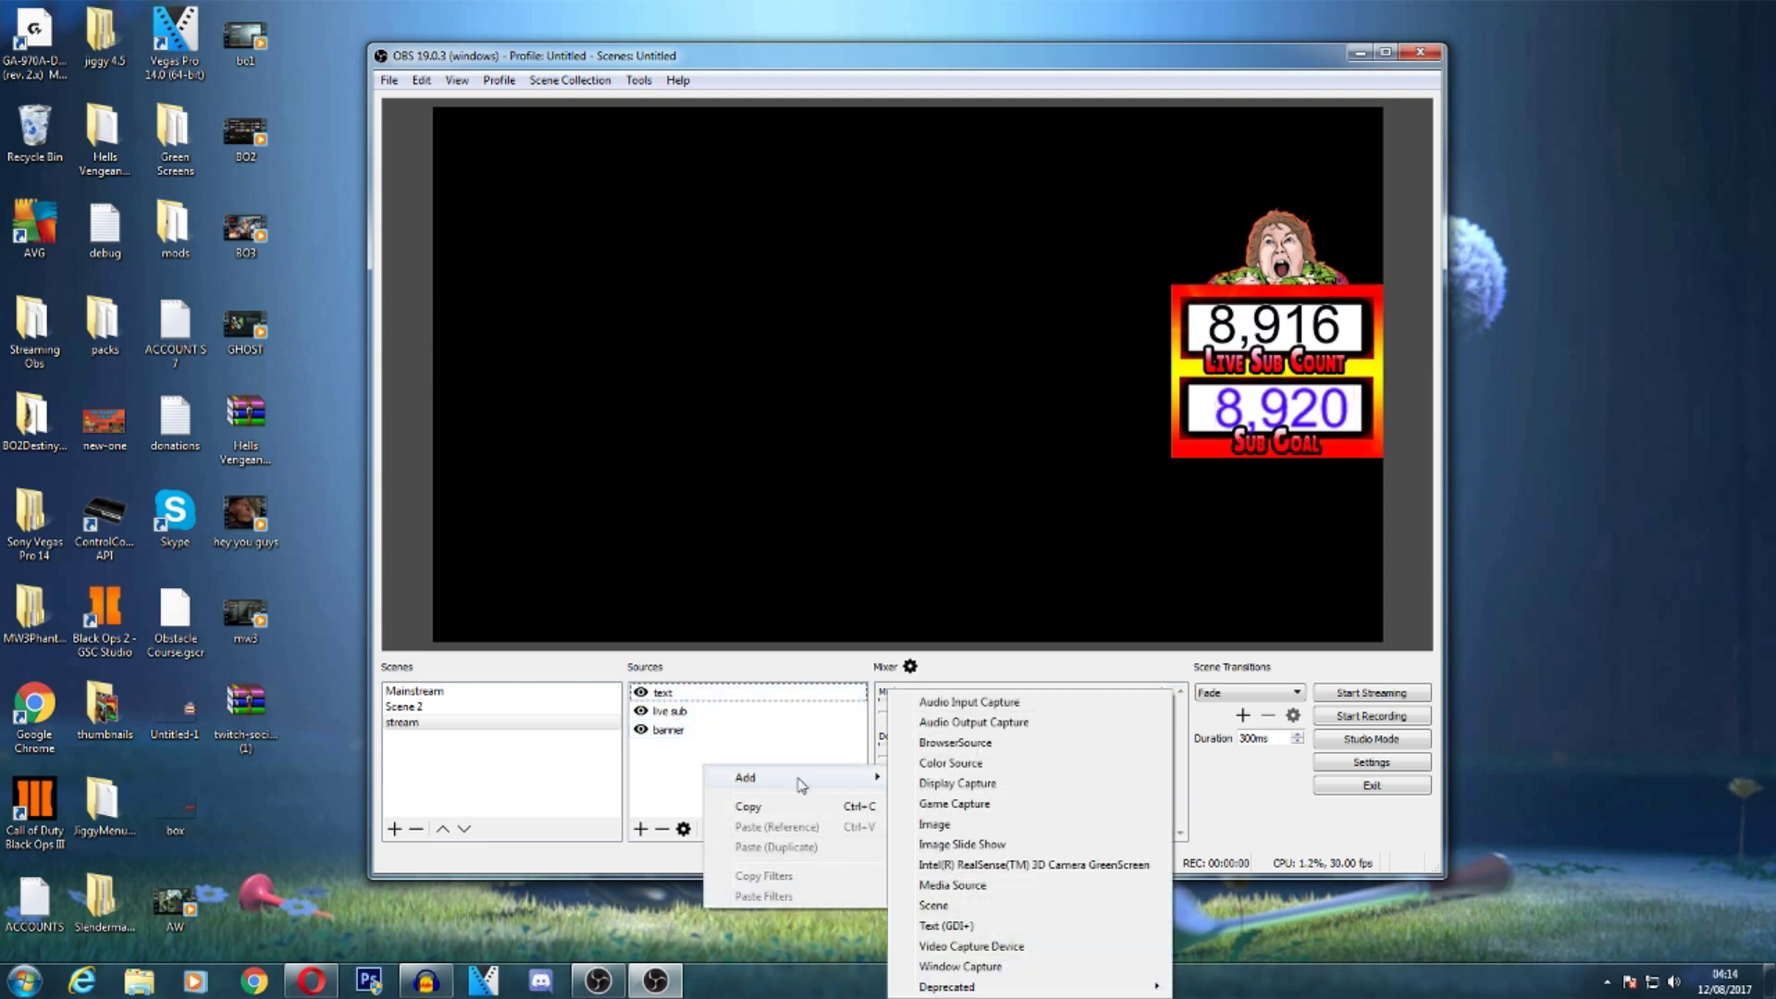
click(671, 762)
click(684, 712)
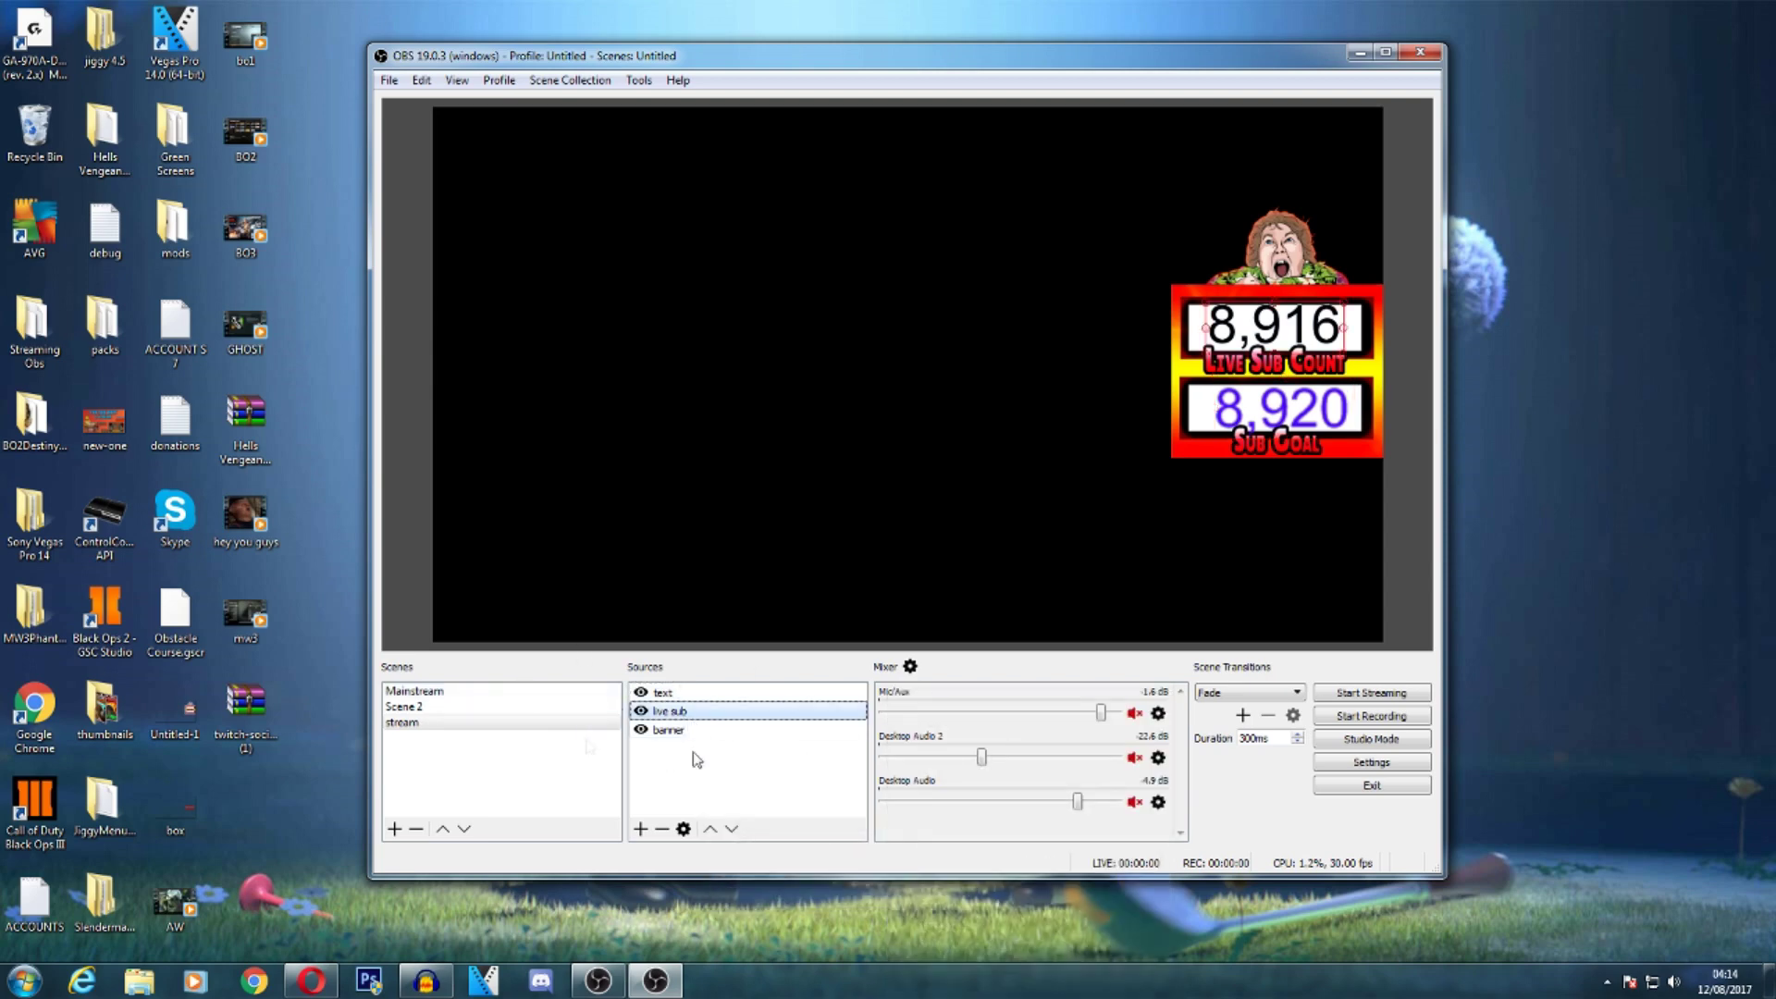
right_click(748, 761)
mouse_move(778, 773)
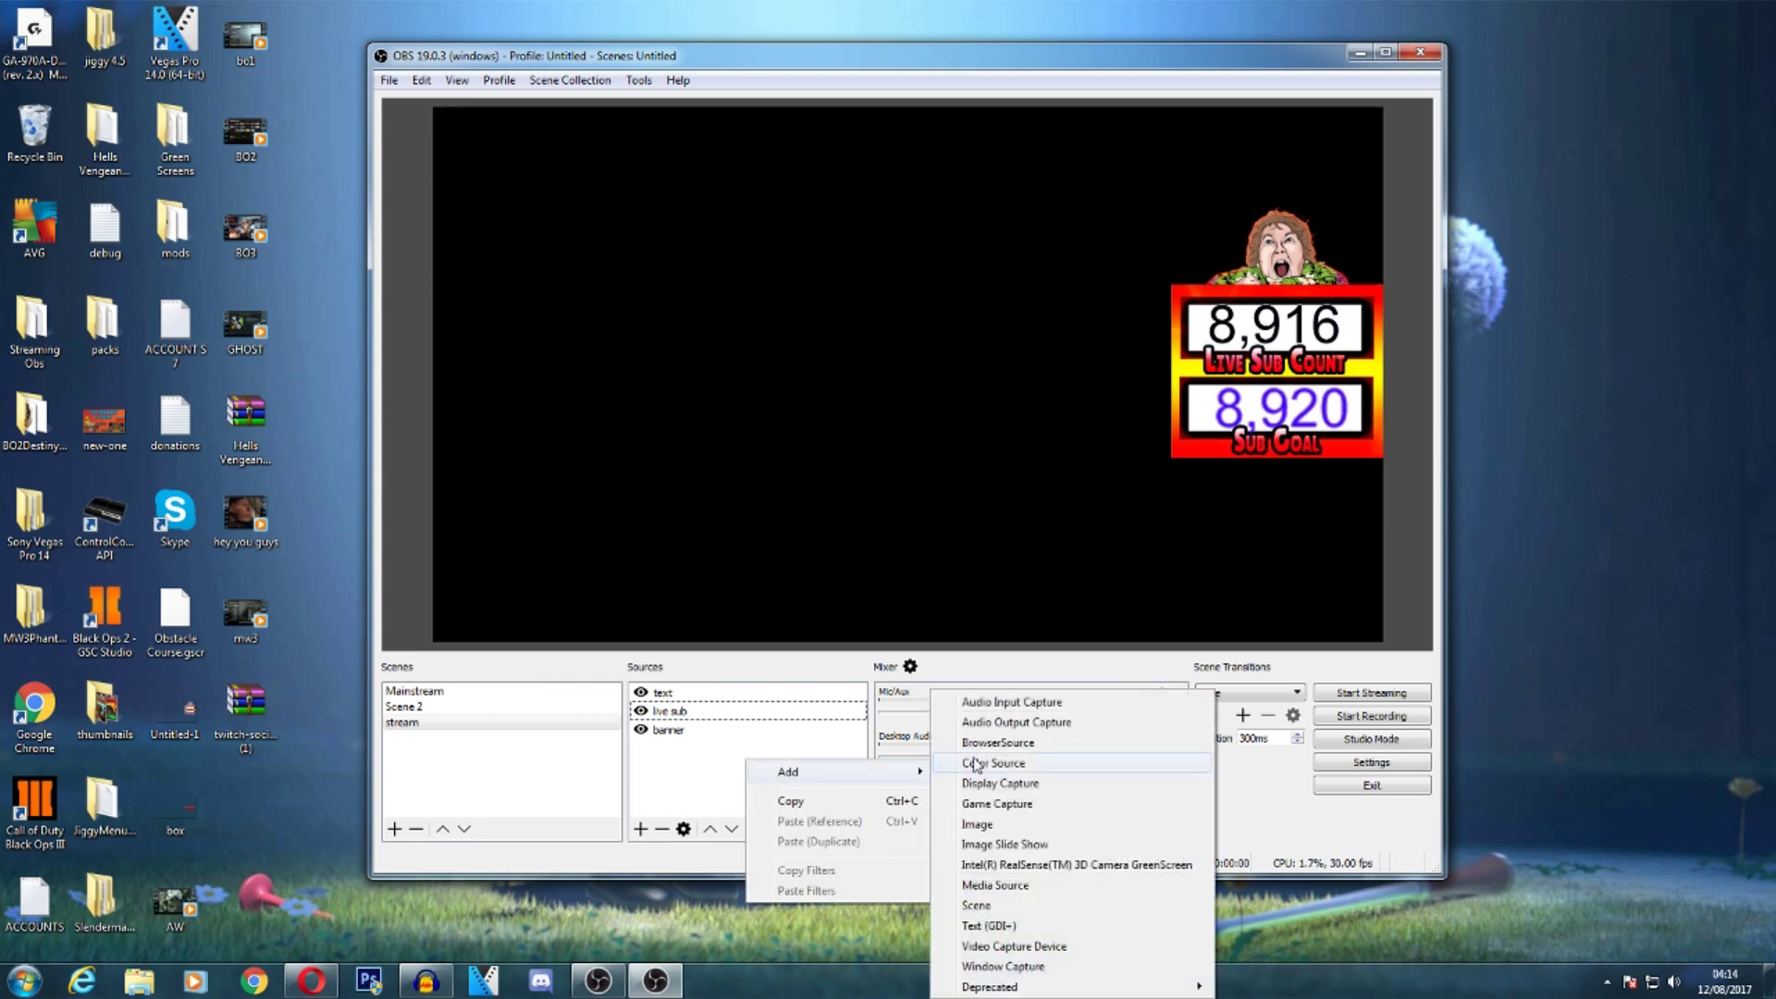